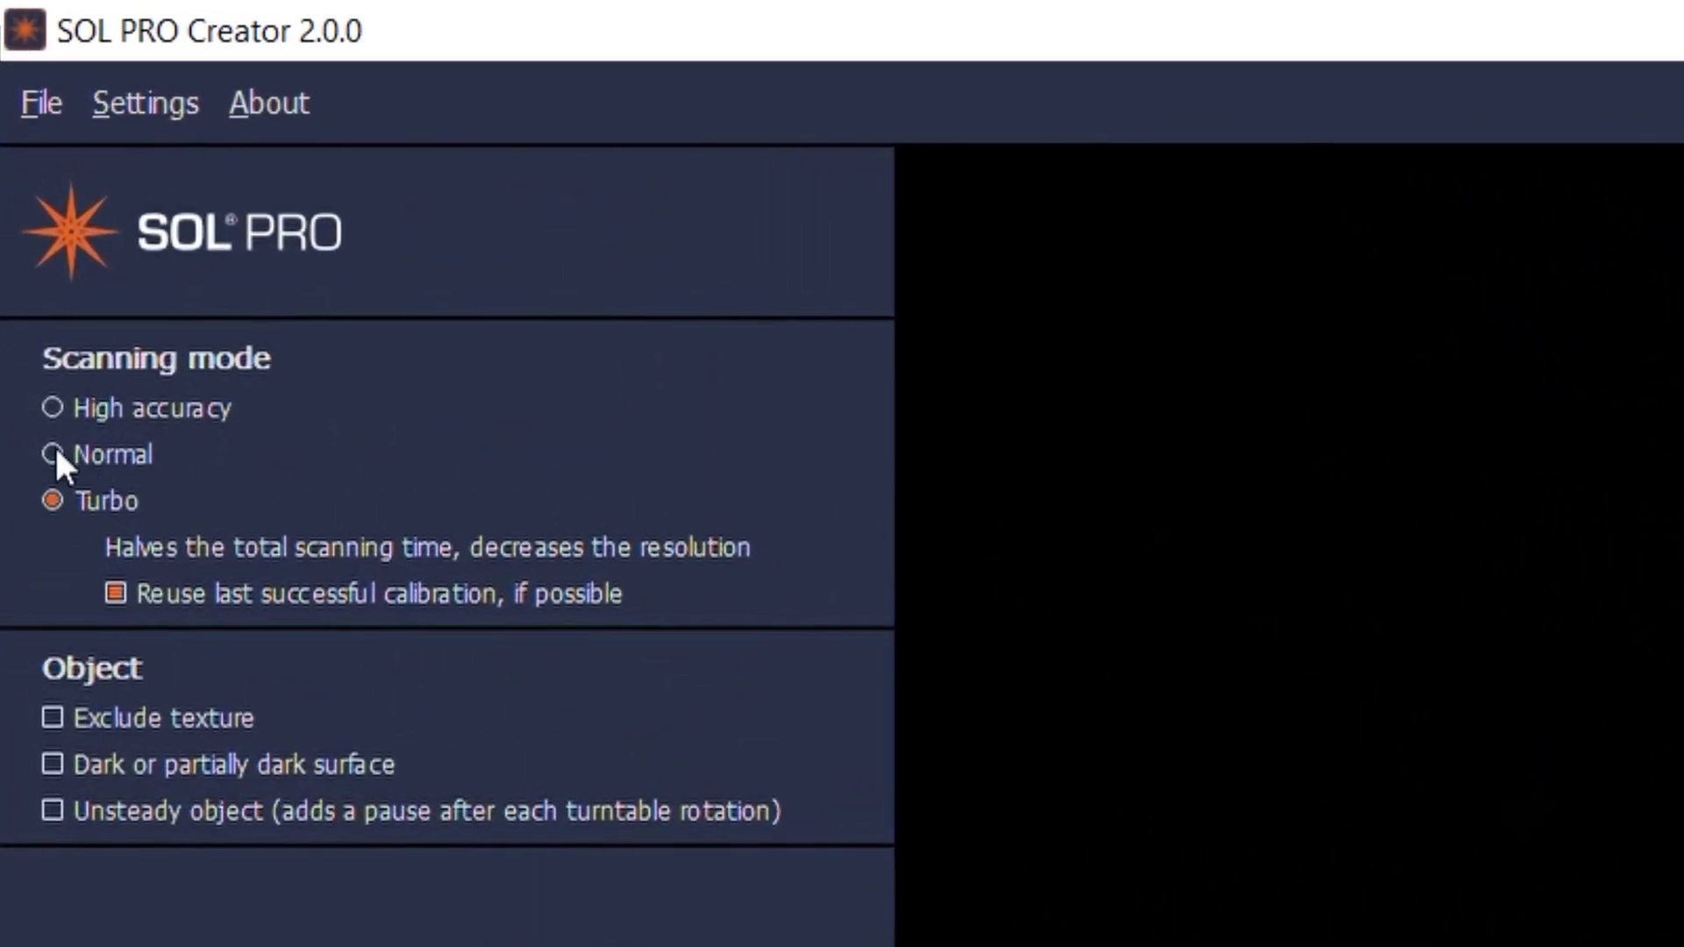
Calibrate the scanner and scan Orientation 1 in Normal mode with the Unsteady object option cleared.
{"action": "left_click", "coordinate": [53, 454]}
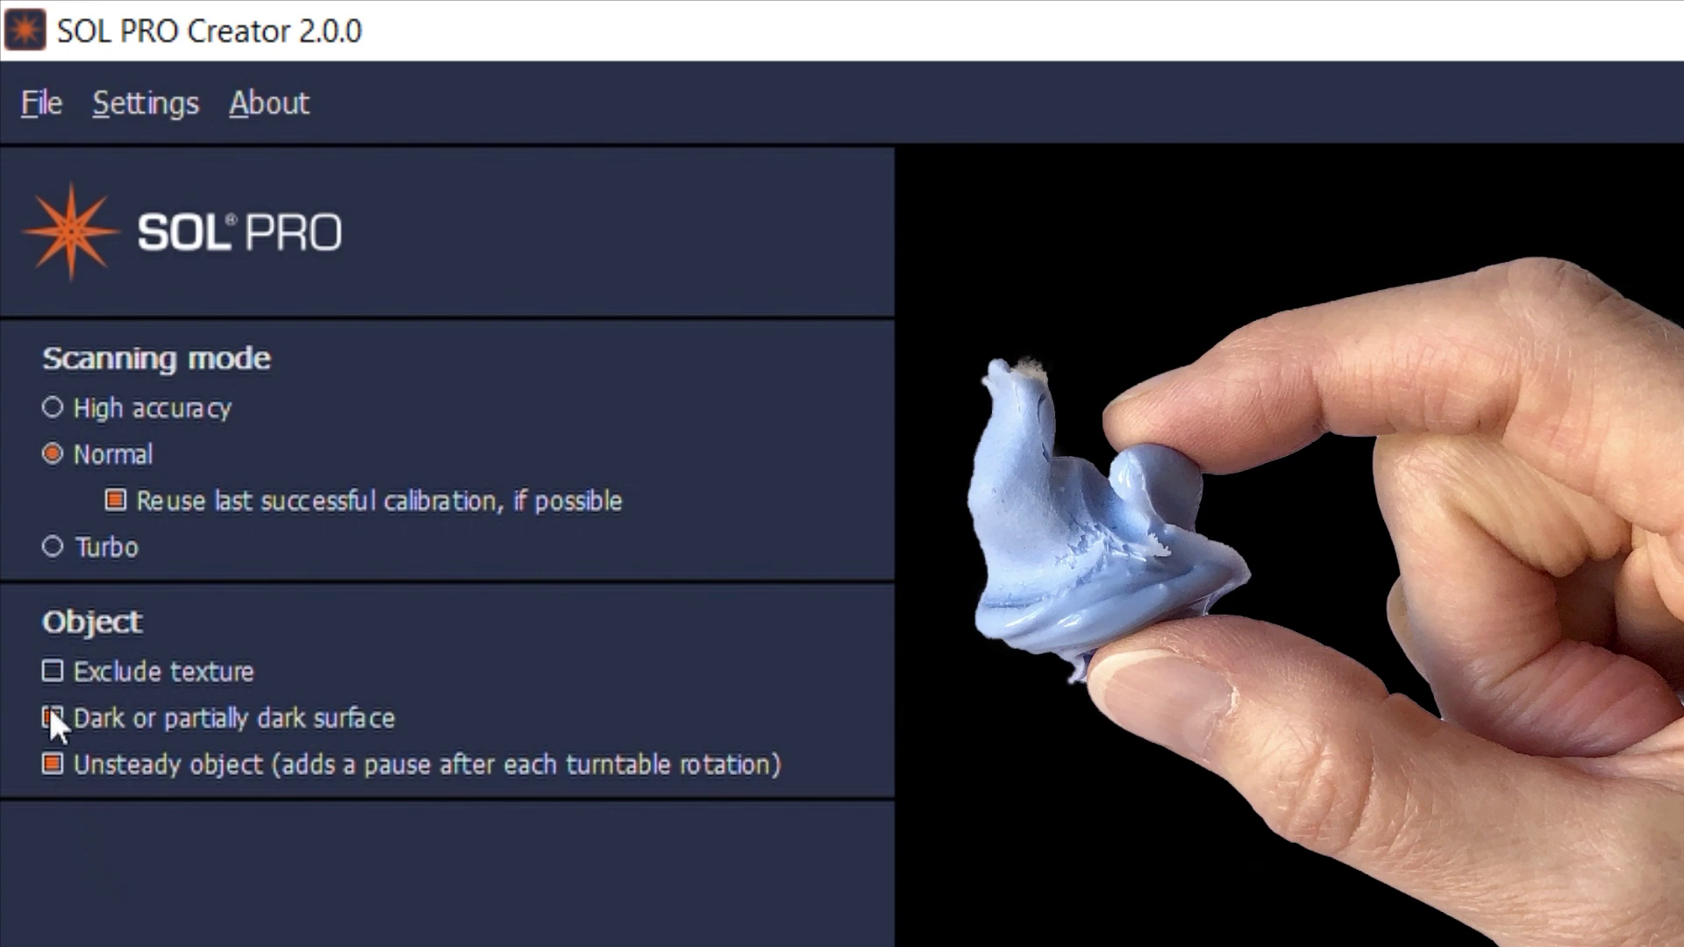
{"action": "left_click", "coordinate": [50, 760]}
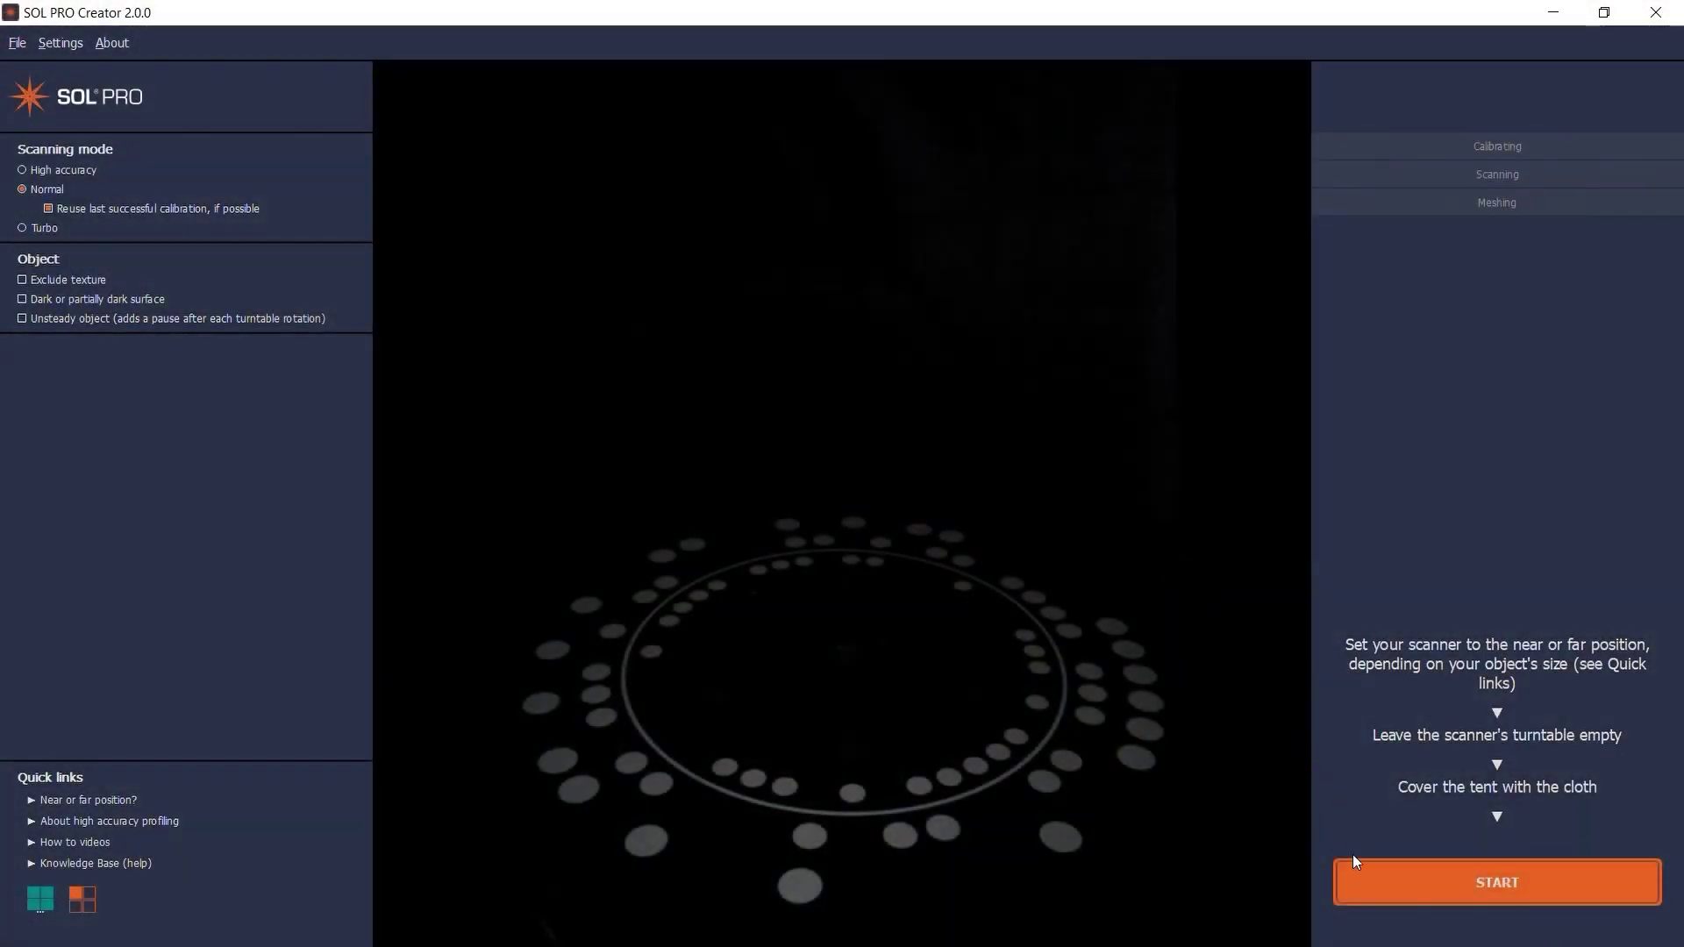
{"action": "left_click", "coordinate": [1356, 867]}
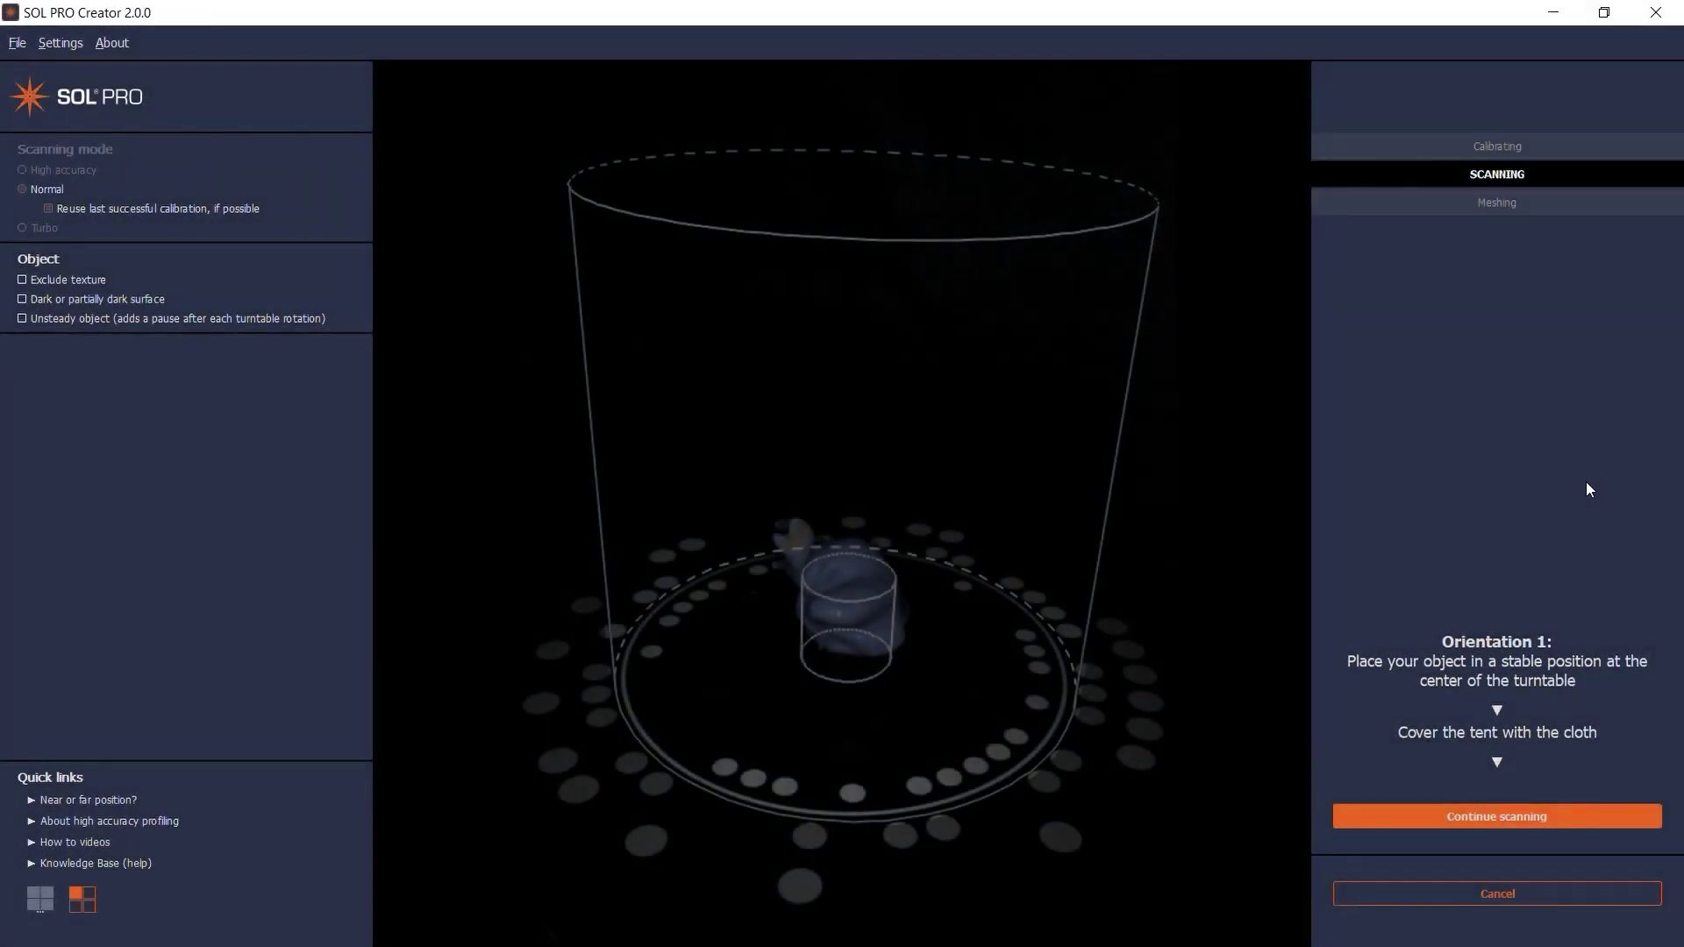
{"action": "left_click", "coordinate": [1616, 820]}
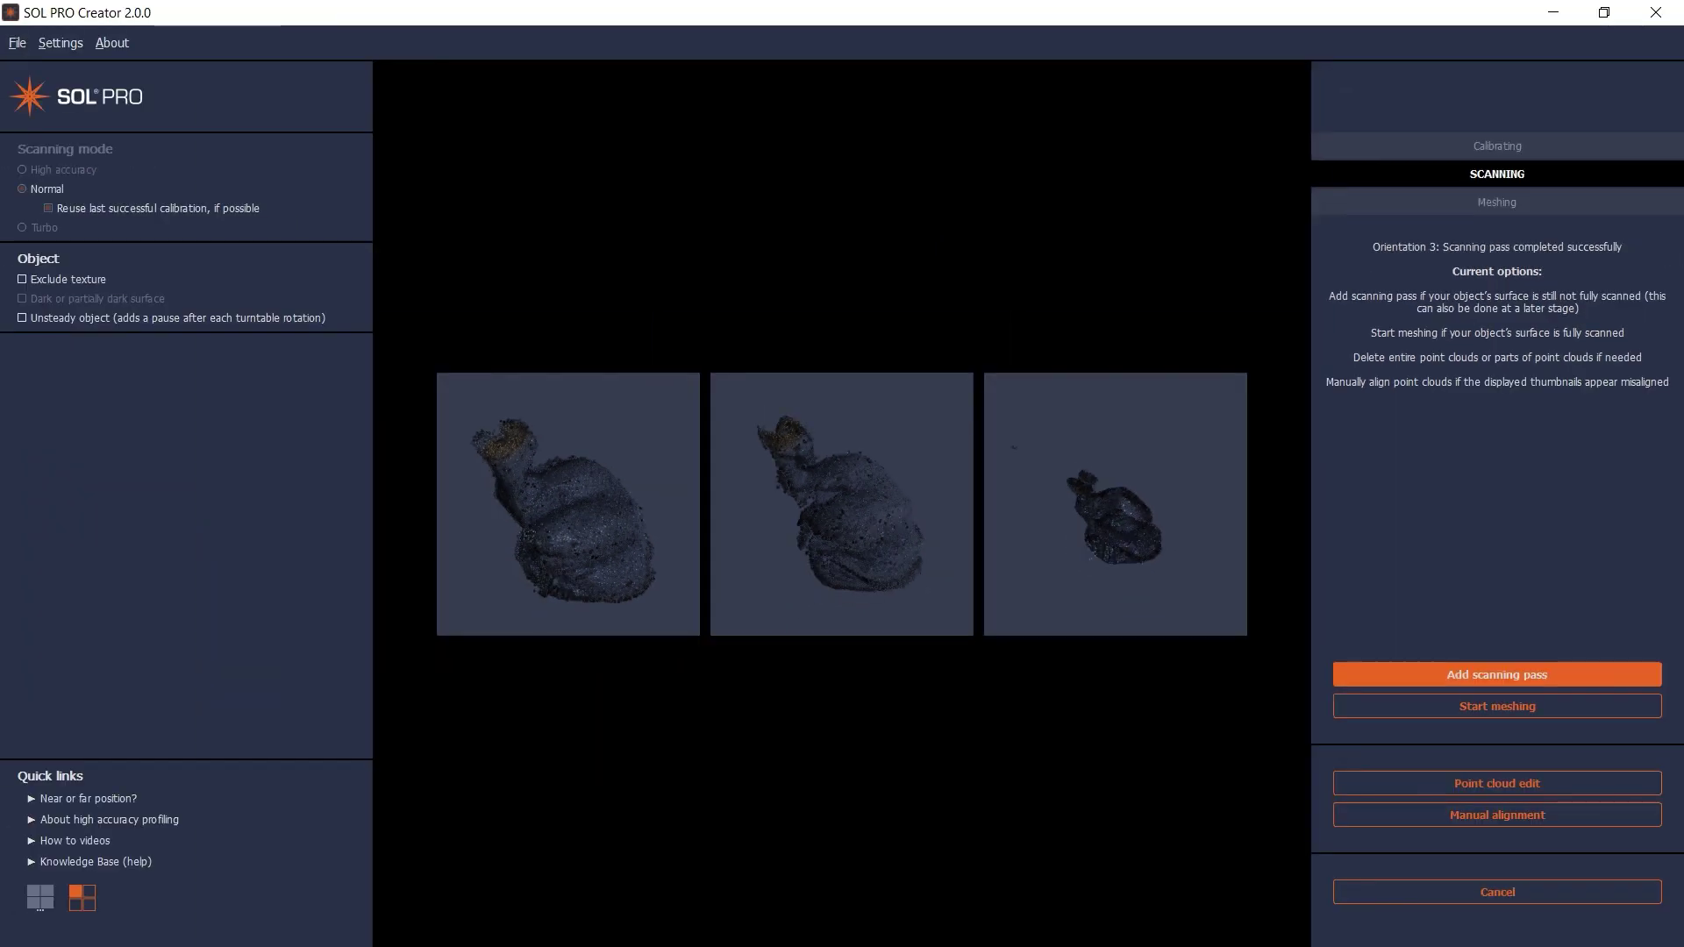
Mesh the three completed scanning passes and inspect the textured mesh from several sides.
{"action": "left_click", "coordinate": [1583, 706]}
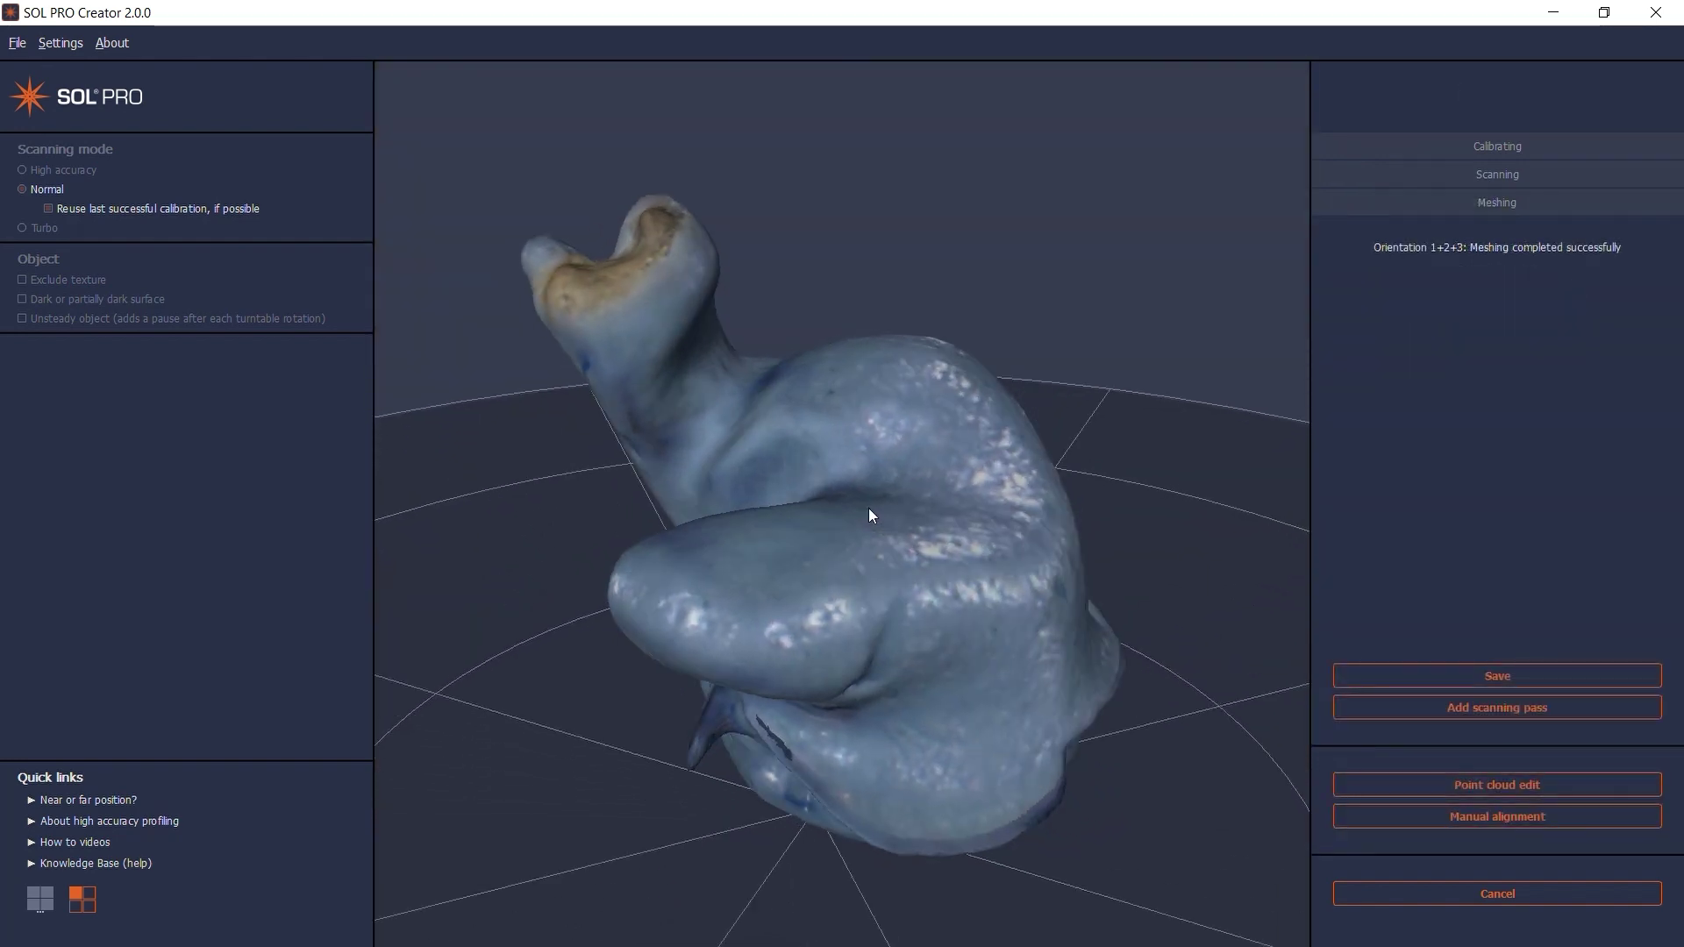
{"action": "left_click_drag", "start_coordinate": [871, 516], "coordinate": [649, 462]}
{"action": "scroll", "coordinate": [852, 563], "scroll_direction": "up", "scroll_amount": 3}
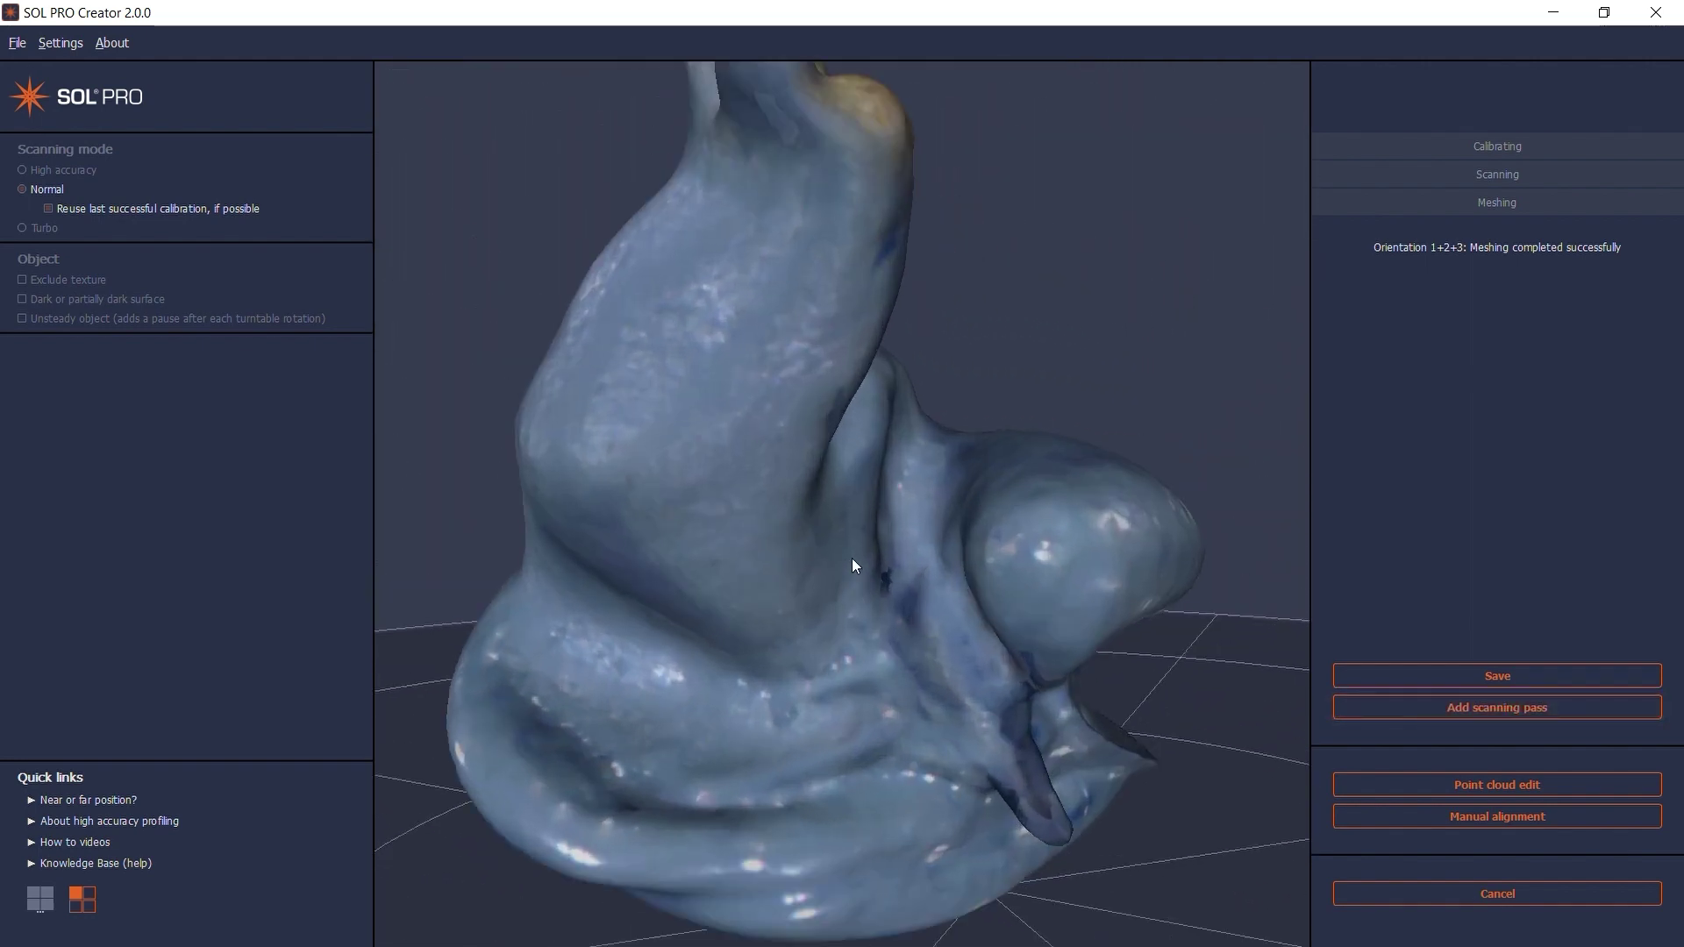
{"action": "left_click_drag", "start_coordinate": [851, 558], "coordinate": [918, 523]}
{"action": "scroll", "coordinate": [760, 455], "scroll_direction": "down", "scroll_amount": 3}
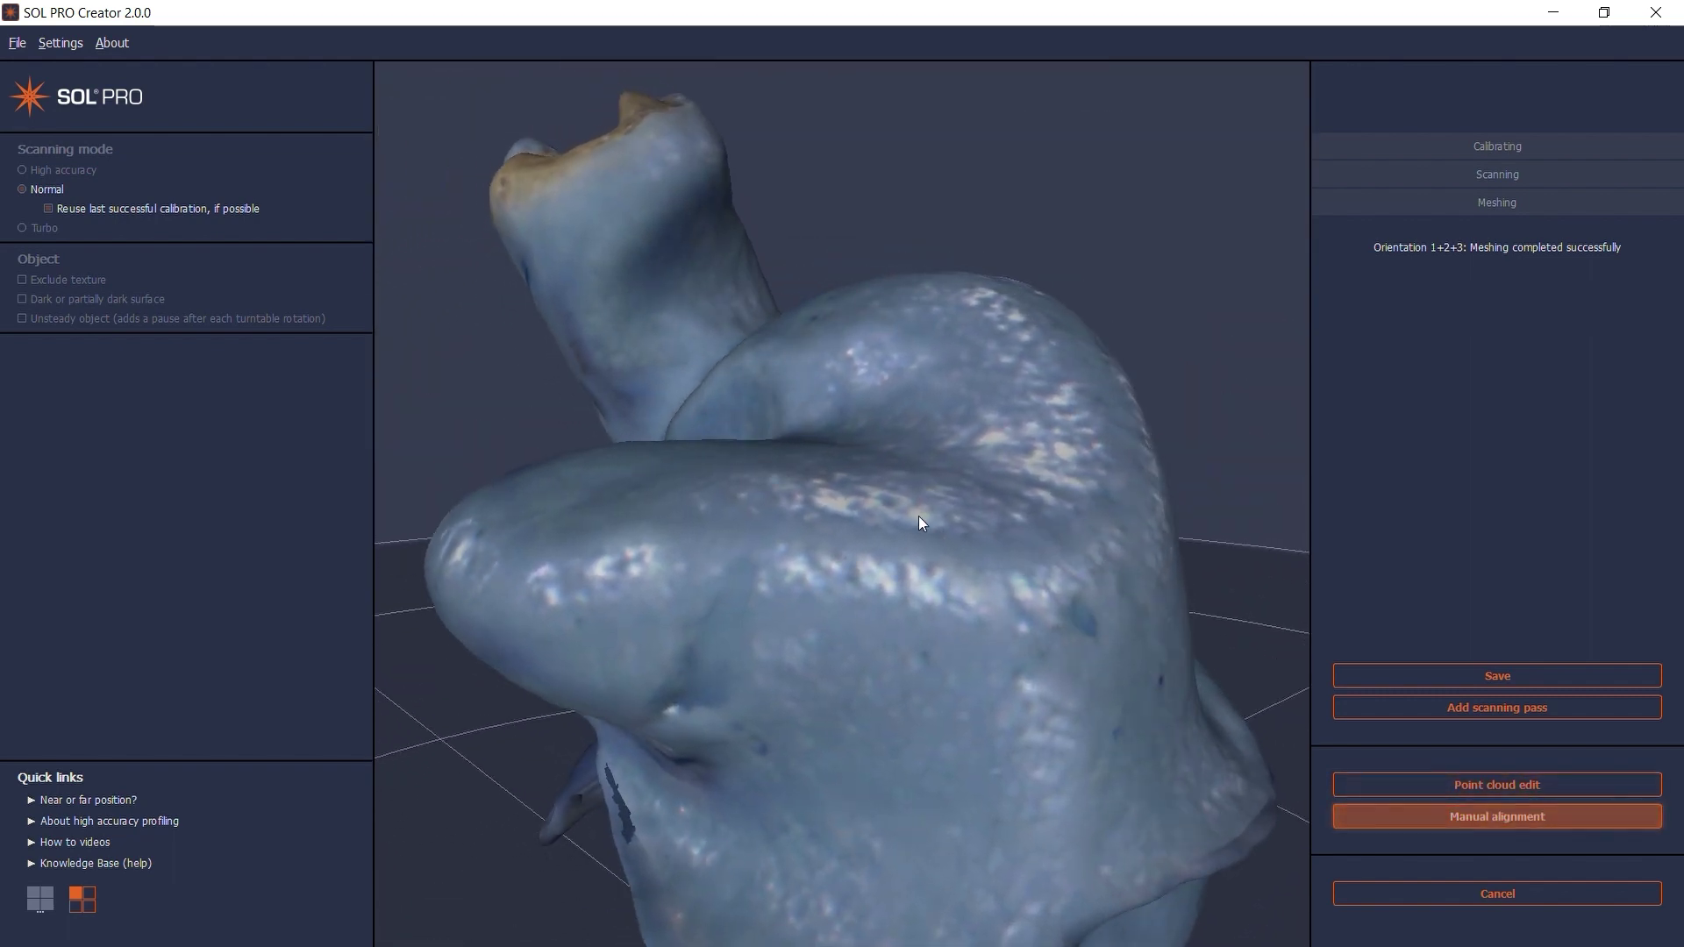
{"action": "scroll", "coordinate": [818, 466], "scroll_direction": "down", "scroll_amount": 5}
{"action": "left_click_drag", "start_coordinate": [819, 475], "coordinate": [994, 487]}
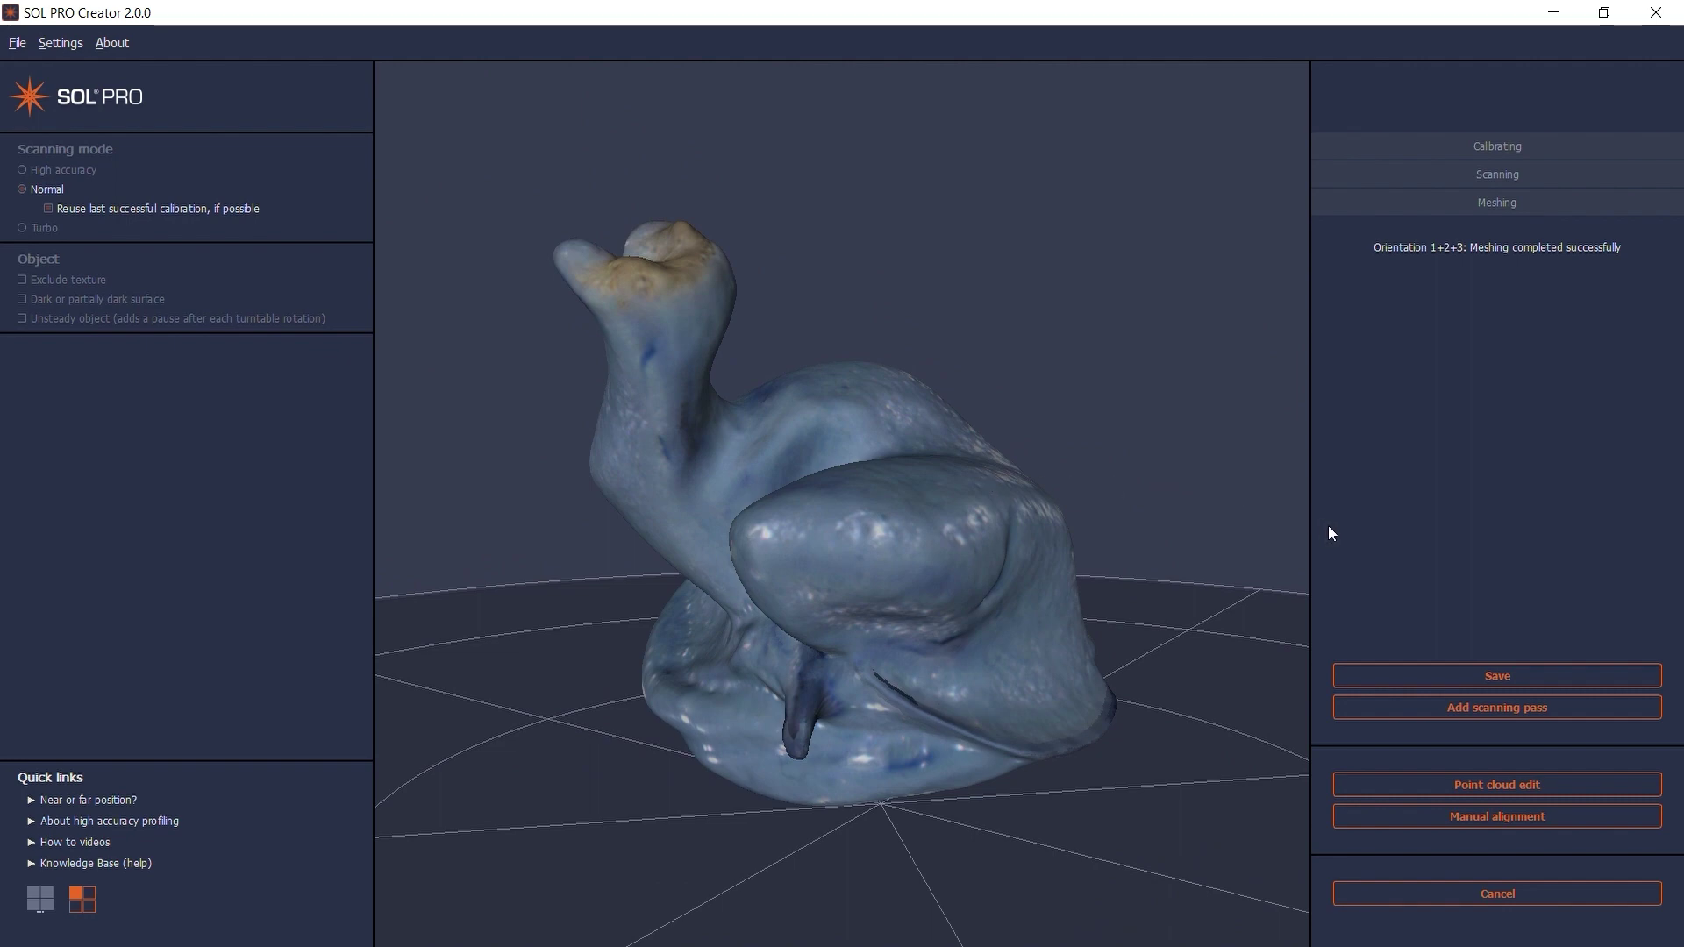
Save the meshed scan under the name Ear impression.
{"action": "left_click", "coordinate": [1412, 670]}
{"action": "type", "text": "Ear impression"}
{"action": "key", "text": "Return"}
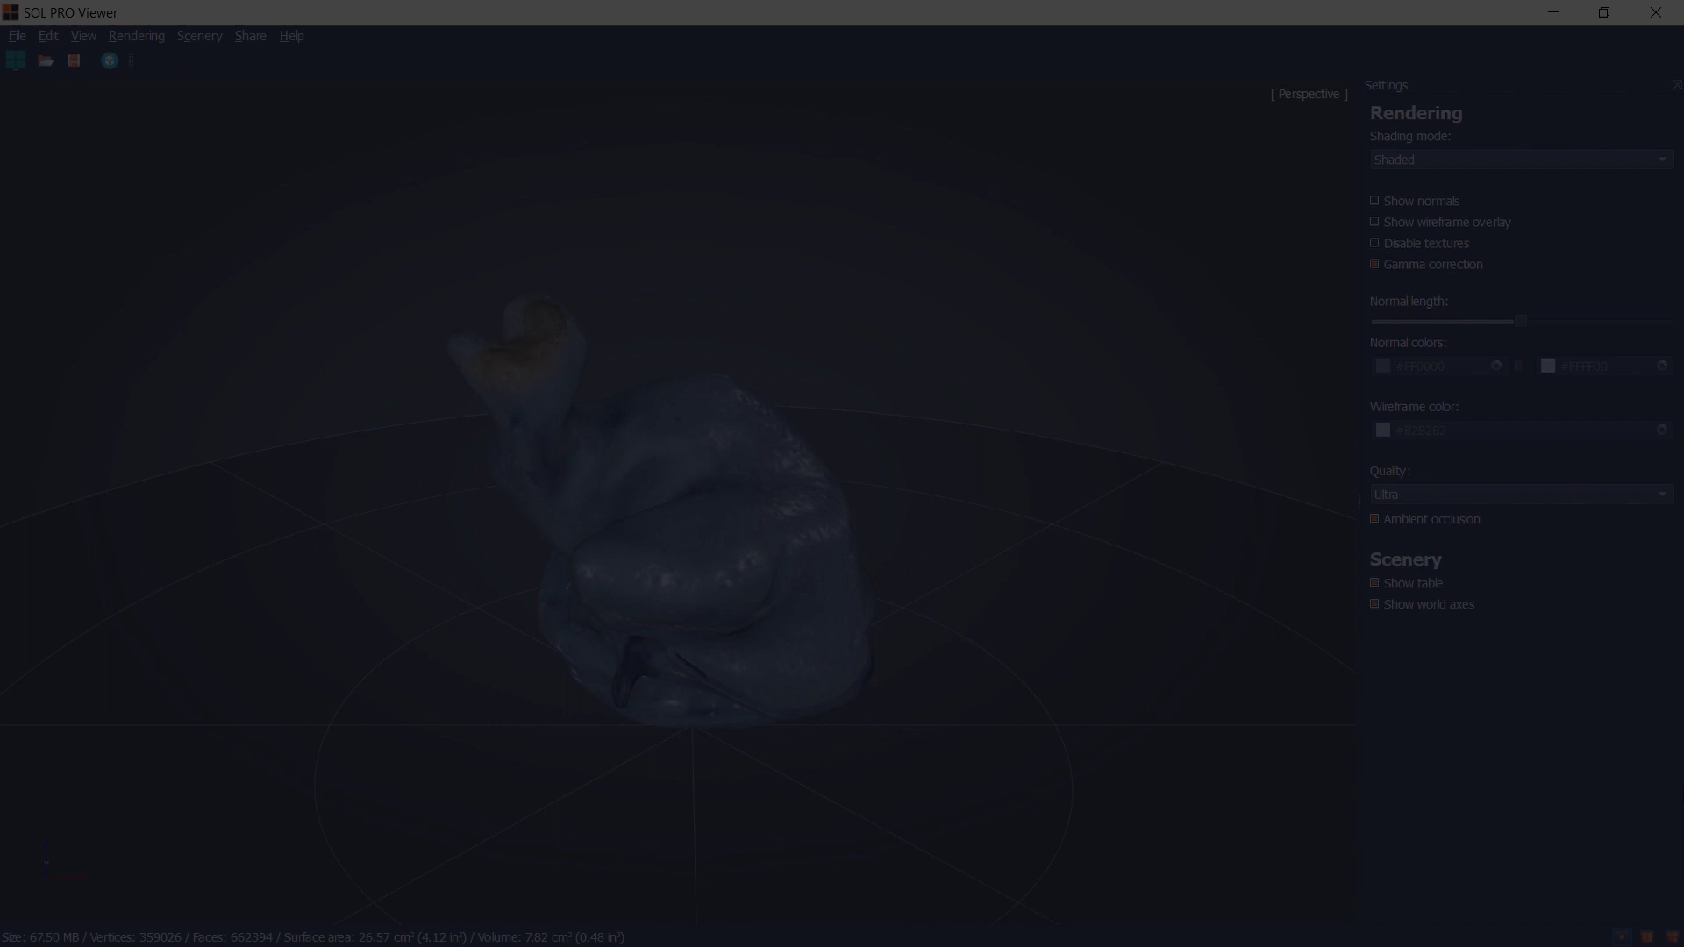
Hide the table in SOL PRO Viewer and view the ear impression in X-Ray shading mode.
{"action": "left_click_drag", "start_coordinate": [708, 582], "coordinate": [1096, 556]}
{"action": "left_click", "coordinate": [1374, 583]}
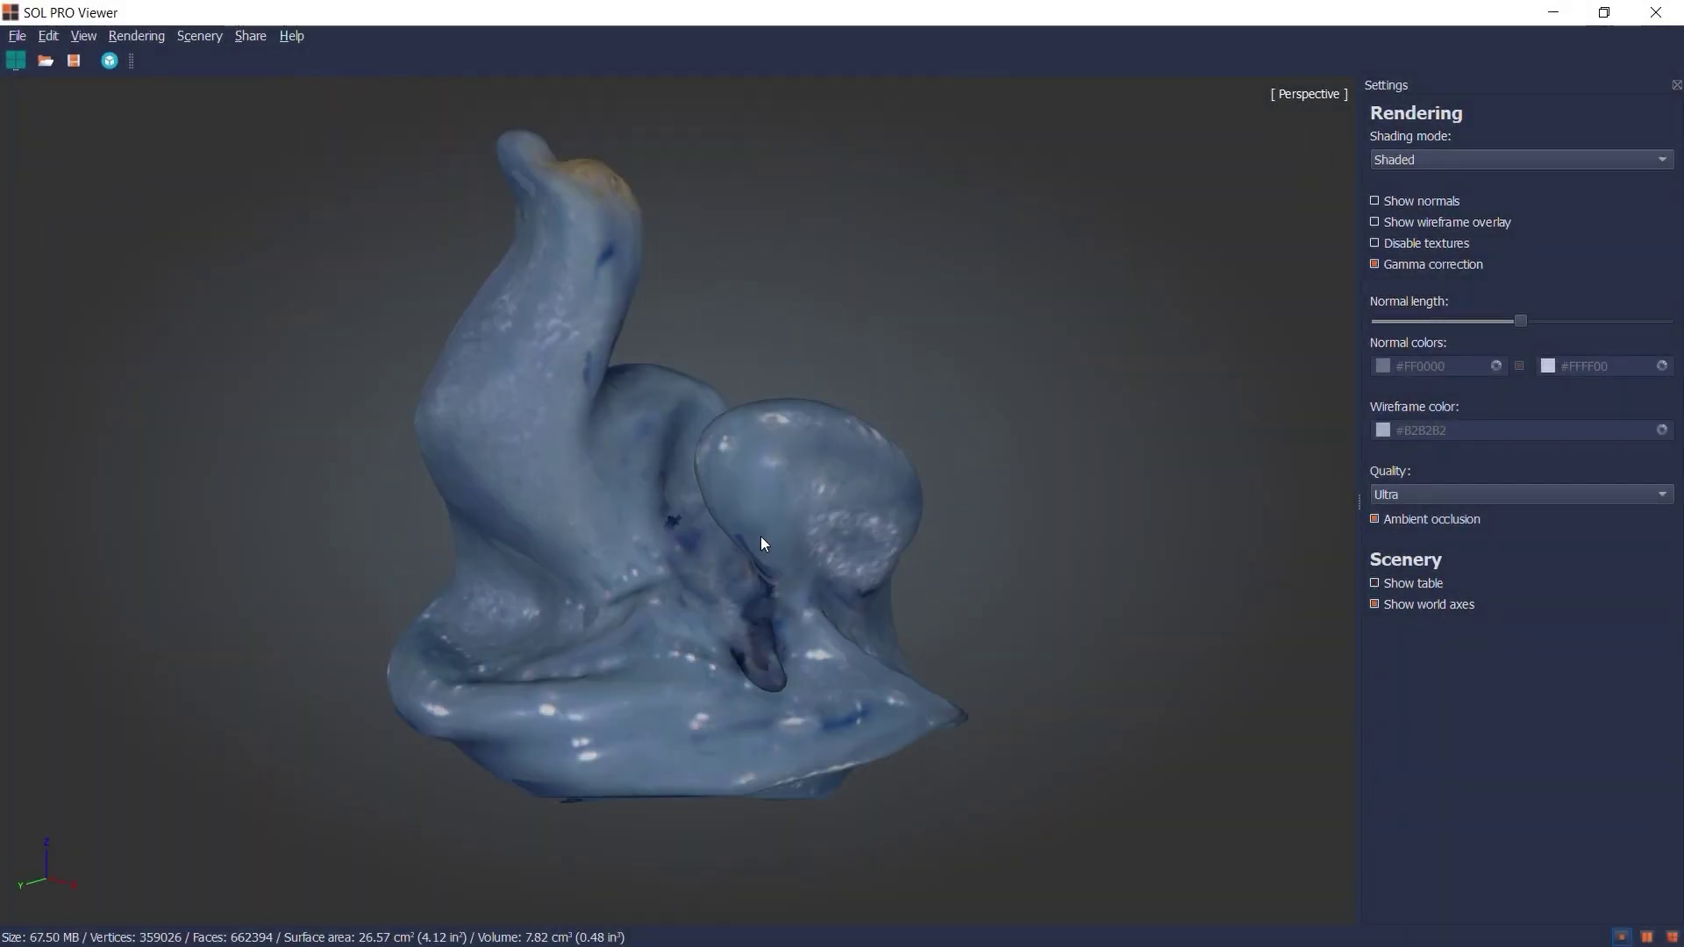
{"action": "mouse_move", "coordinate": [761, 535]}
{"action": "left_mouse_down"}
{"action": "mouse_move", "coordinate": [834, 385]}
{"action": "mouse_move", "coordinate": [763, 663]}
{"action": "mouse_move", "coordinate": [747, 540]}
{"action": "mouse_move", "coordinate": [575, 505]}
{"action": "mouse_move", "coordinate": [614, 491]}
{"action": "left_mouse_up"}
{"action": "left_click", "coordinate": [1465, 162]}
{"action": "left_click", "coordinate": [1444, 206]}
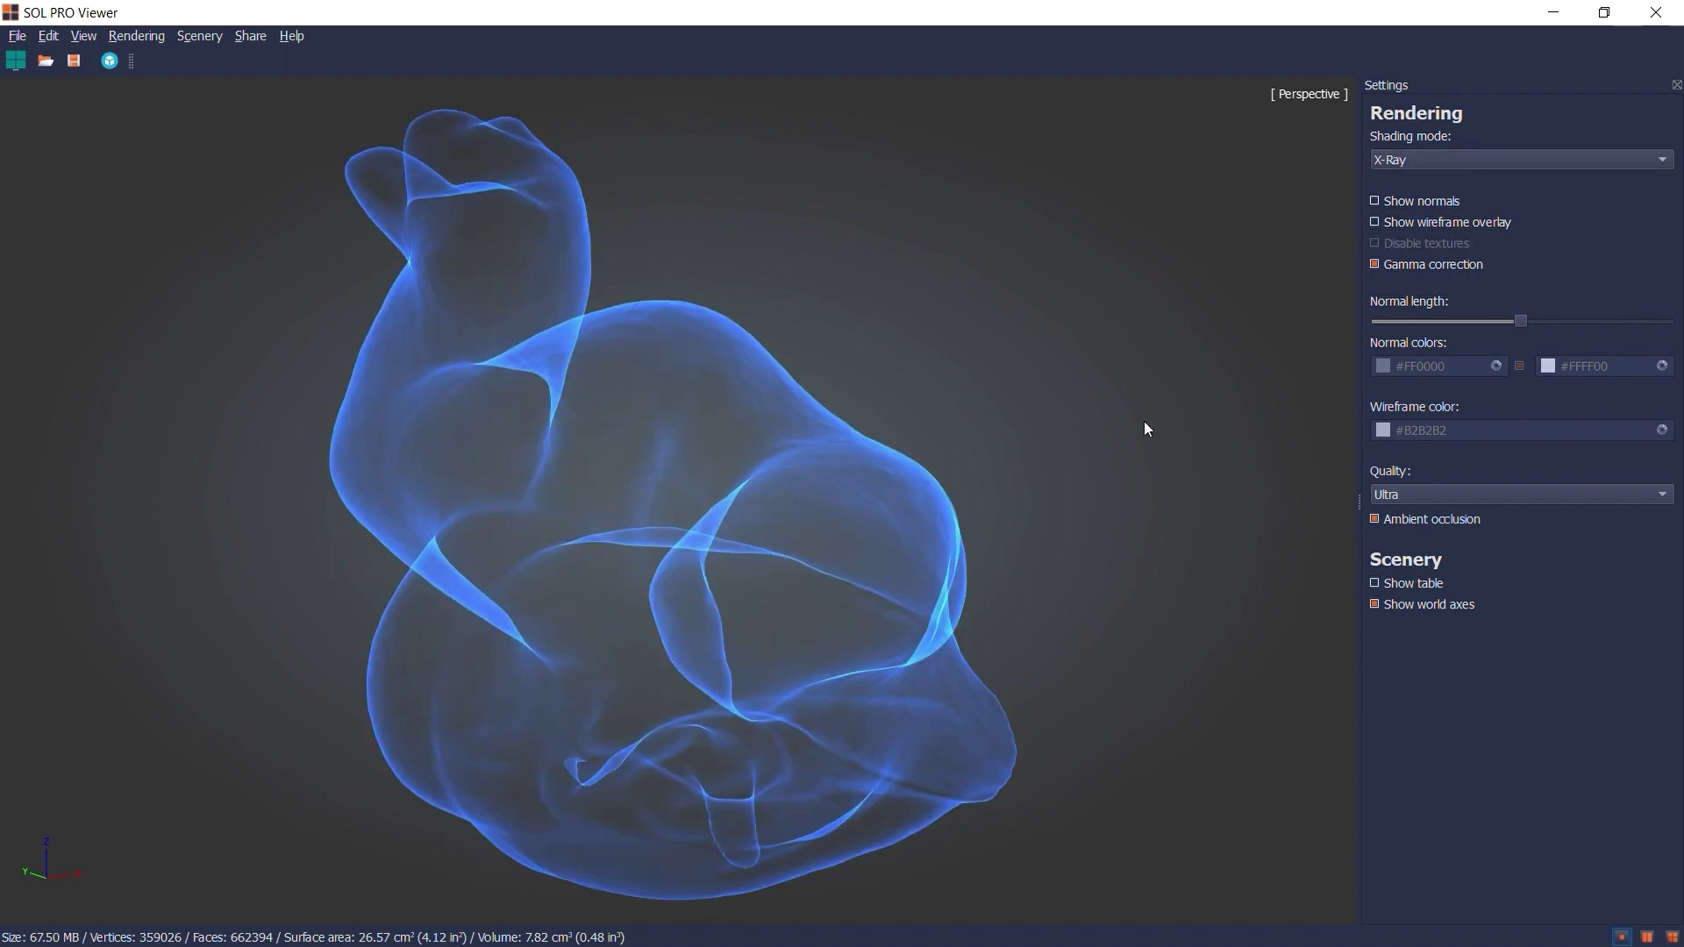
{"action": "mouse_move", "coordinate": [640, 570]}
{"action": "left_mouse_down"}
{"action": "mouse_move", "coordinate": [1086, 459]}
{"action": "mouse_move", "coordinate": [1403, 231]}
{"action": "left_mouse_up"}
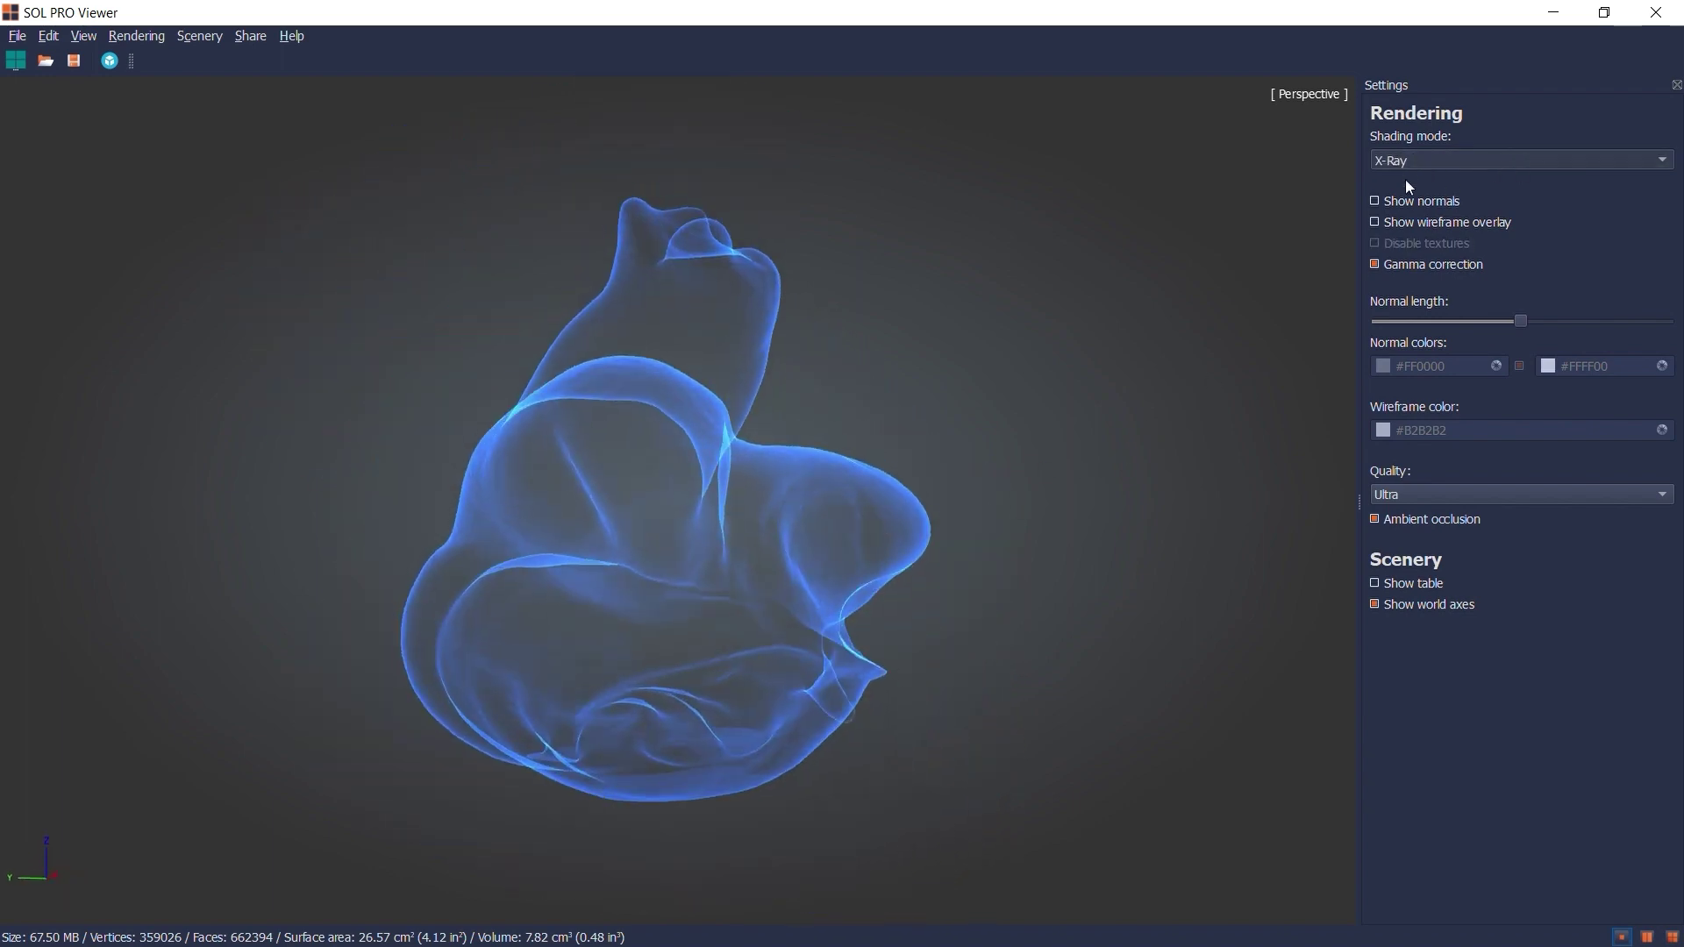
Switch the ear impression's shading mode to Wireframe and examine its mesh up close.
{"action": "scroll", "coordinate": [1394, 167], "scroll_direction": "down", "scroll_amount": 1}
{"action": "left_click_drag", "start_coordinate": [361, 509], "coordinate": [631, 579]}
{"action": "scroll", "coordinate": [628, 563], "scroll_direction": "up", "scroll_amount": 3}
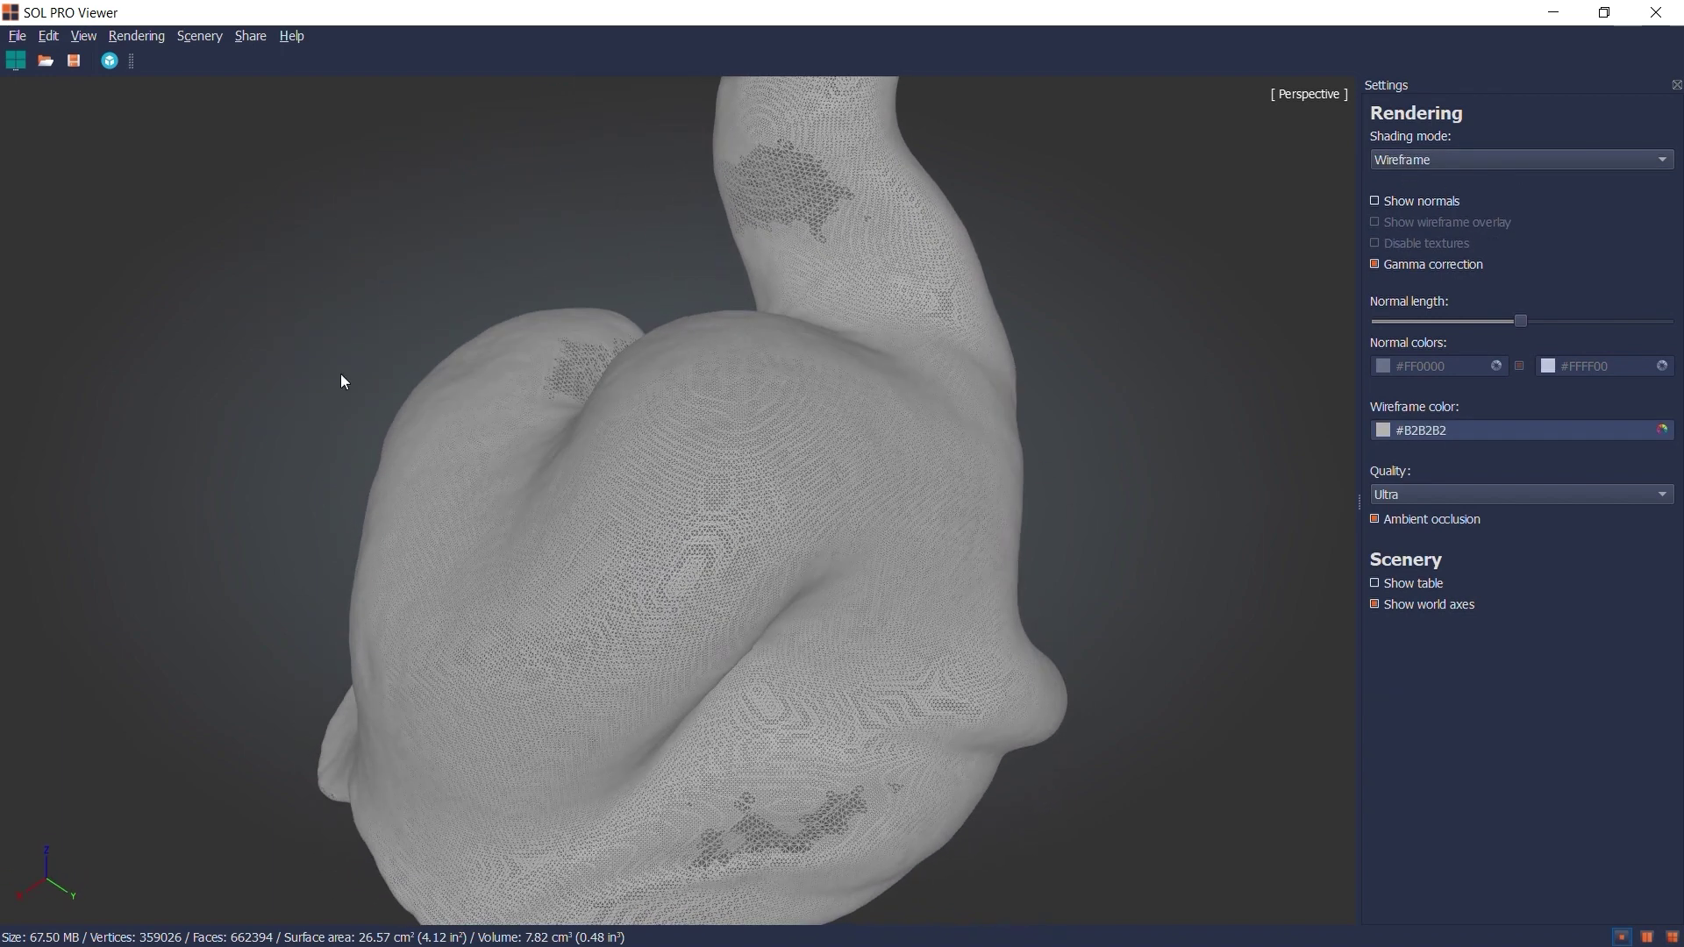
{"action": "left_click", "coordinate": [109, 61]}
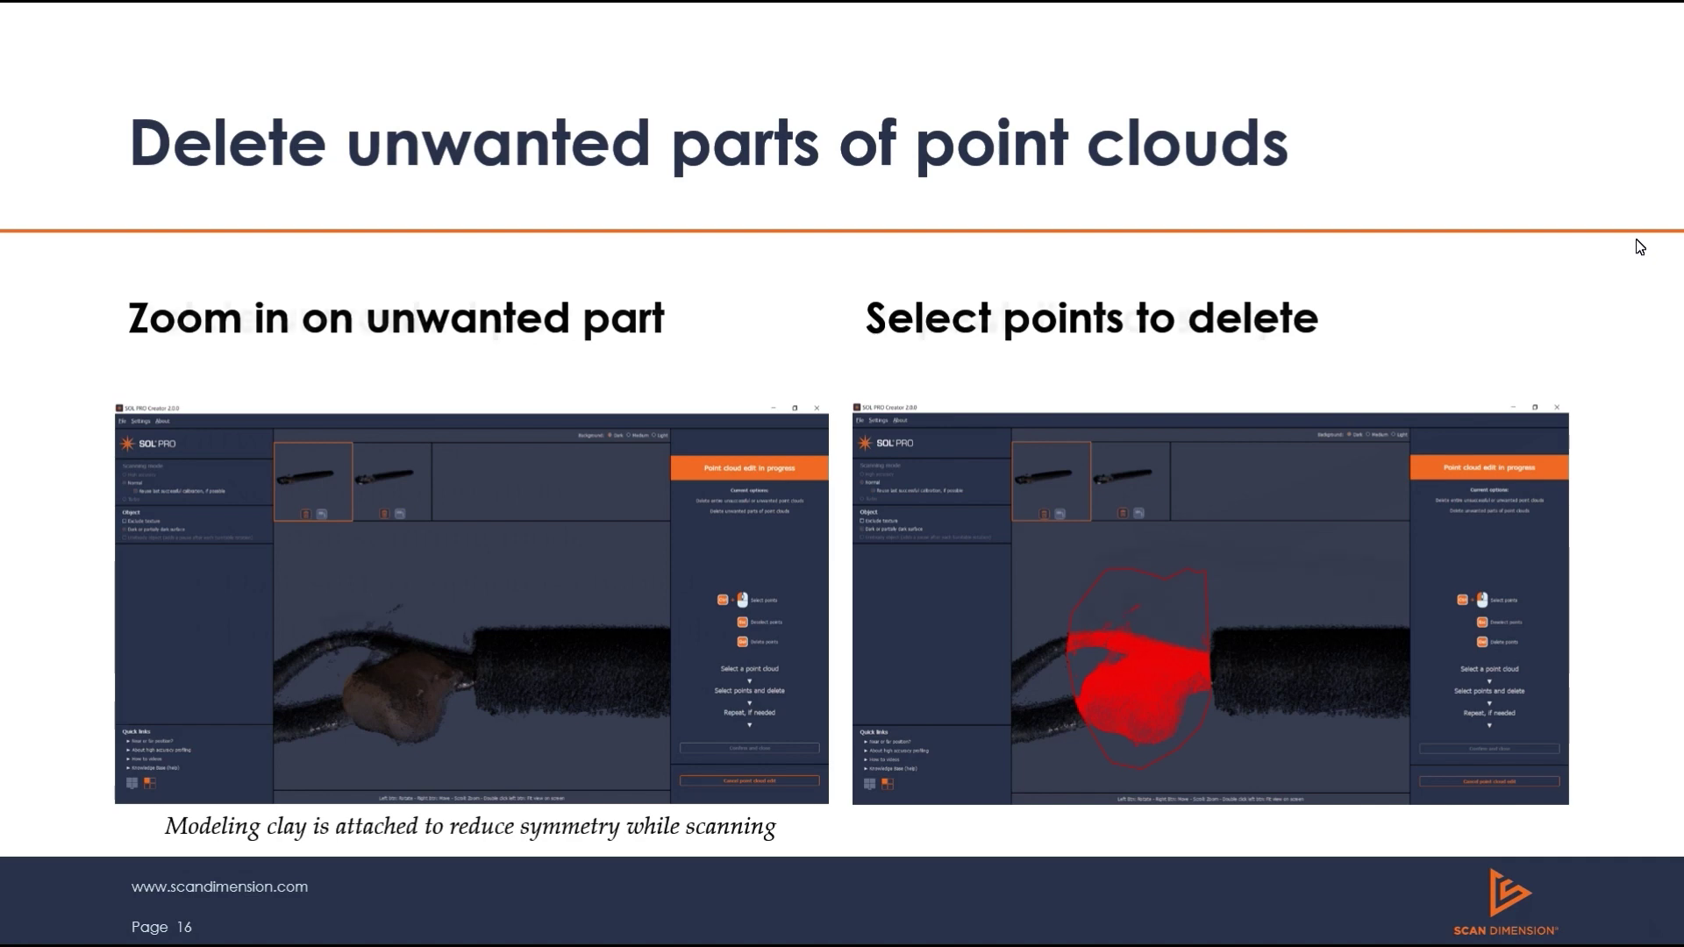
{"action": "left_click", "coordinate": [1639, 248]}
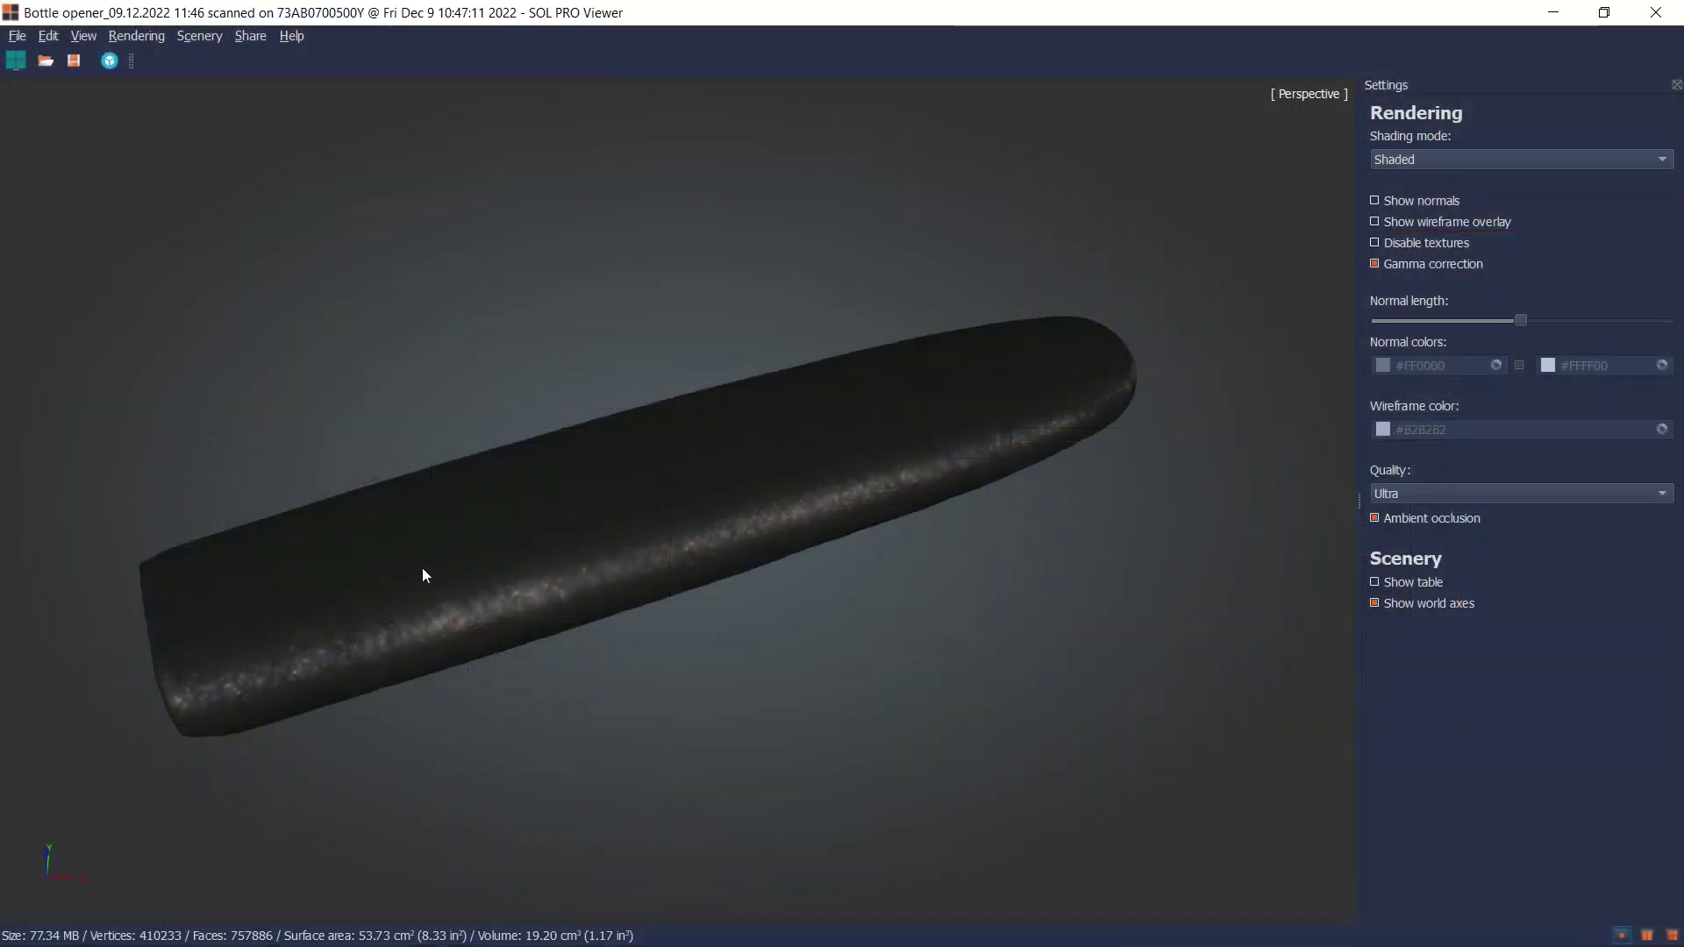
Switch the bottle opener handle's shading mode to Wireframe and inspect its mesh along the body.
{"action": "mouse_move", "coordinate": [421, 575]}
{"action": "left_mouse_down"}
{"action": "mouse_move", "coordinate": [710, 597]}
{"action": "mouse_move", "coordinate": [613, 586]}
{"action": "mouse_move", "coordinate": [676, 477]}
{"action": "mouse_move", "coordinate": [729, 534]}
{"action": "mouse_move", "coordinate": [1020, 490]}
{"action": "mouse_move", "coordinate": [913, 567]}
{"action": "mouse_move", "coordinate": [361, 571]}
{"action": "mouse_move", "coordinate": [661, 594]}
{"action": "left_mouse_up"}
{"action": "scroll", "coordinate": [613, 585], "scroll_direction": "down", "scroll_amount": 3}
{"action": "left_click", "coordinate": [1421, 159]}
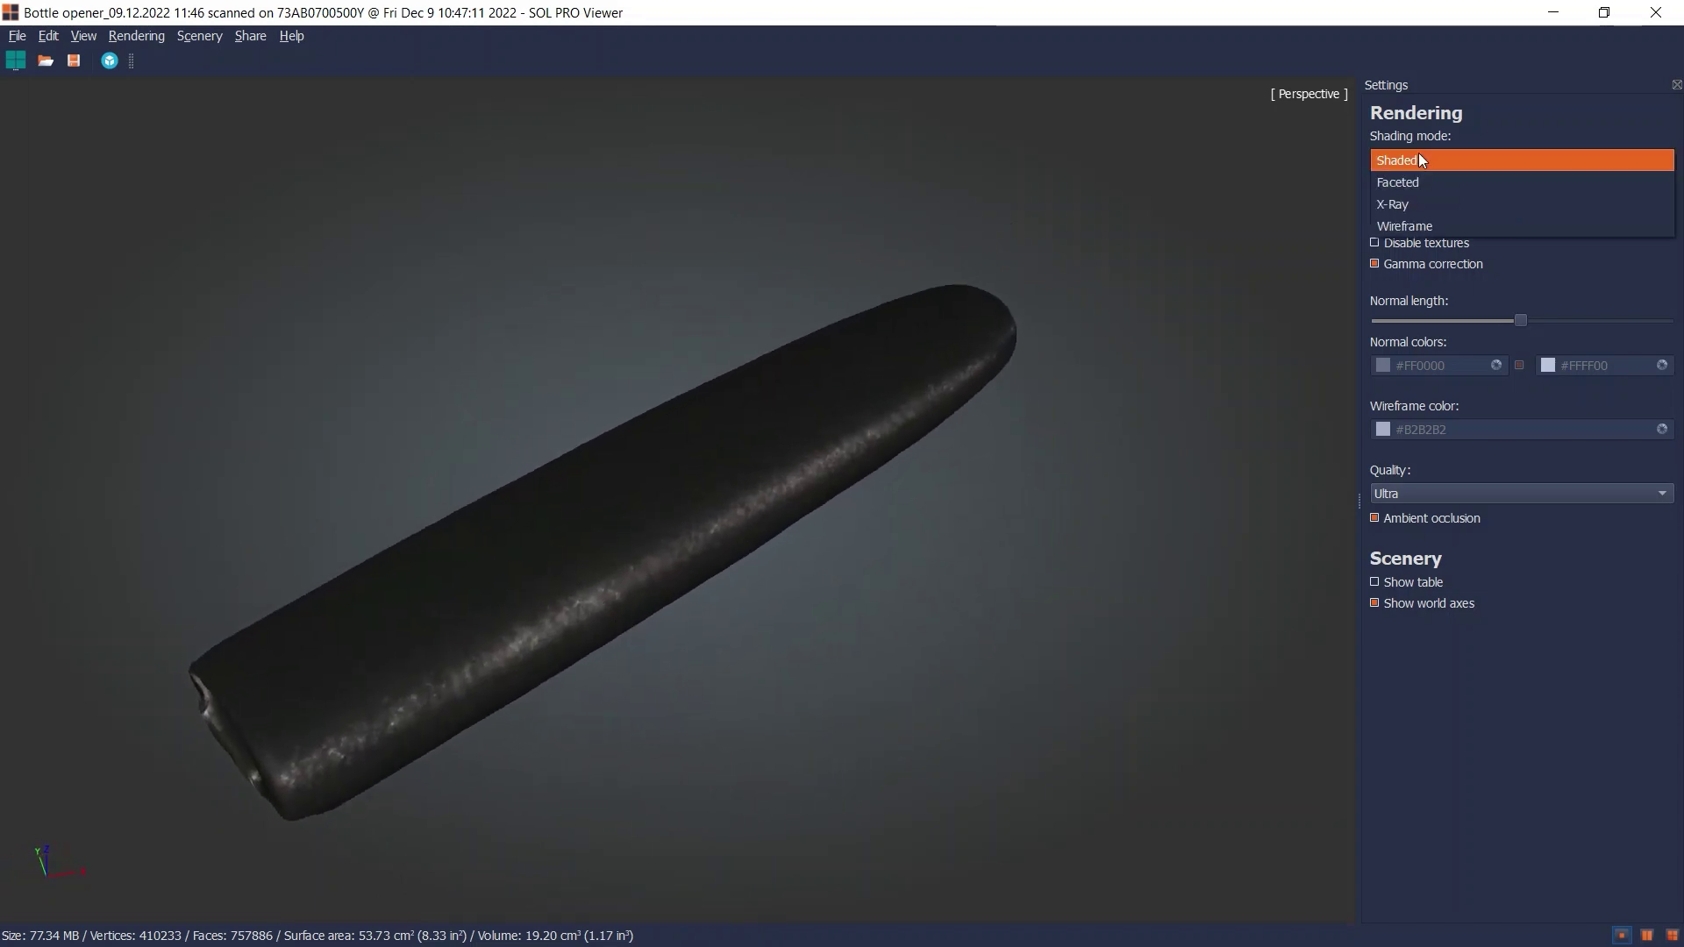
{"action": "left_click", "coordinate": [1417, 227]}
{"action": "left_click_drag", "start_coordinate": [562, 614], "coordinate": [593, 669]}
{"action": "scroll", "coordinate": [692, 807], "scroll_direction": "up", "scroll_amount": 5}
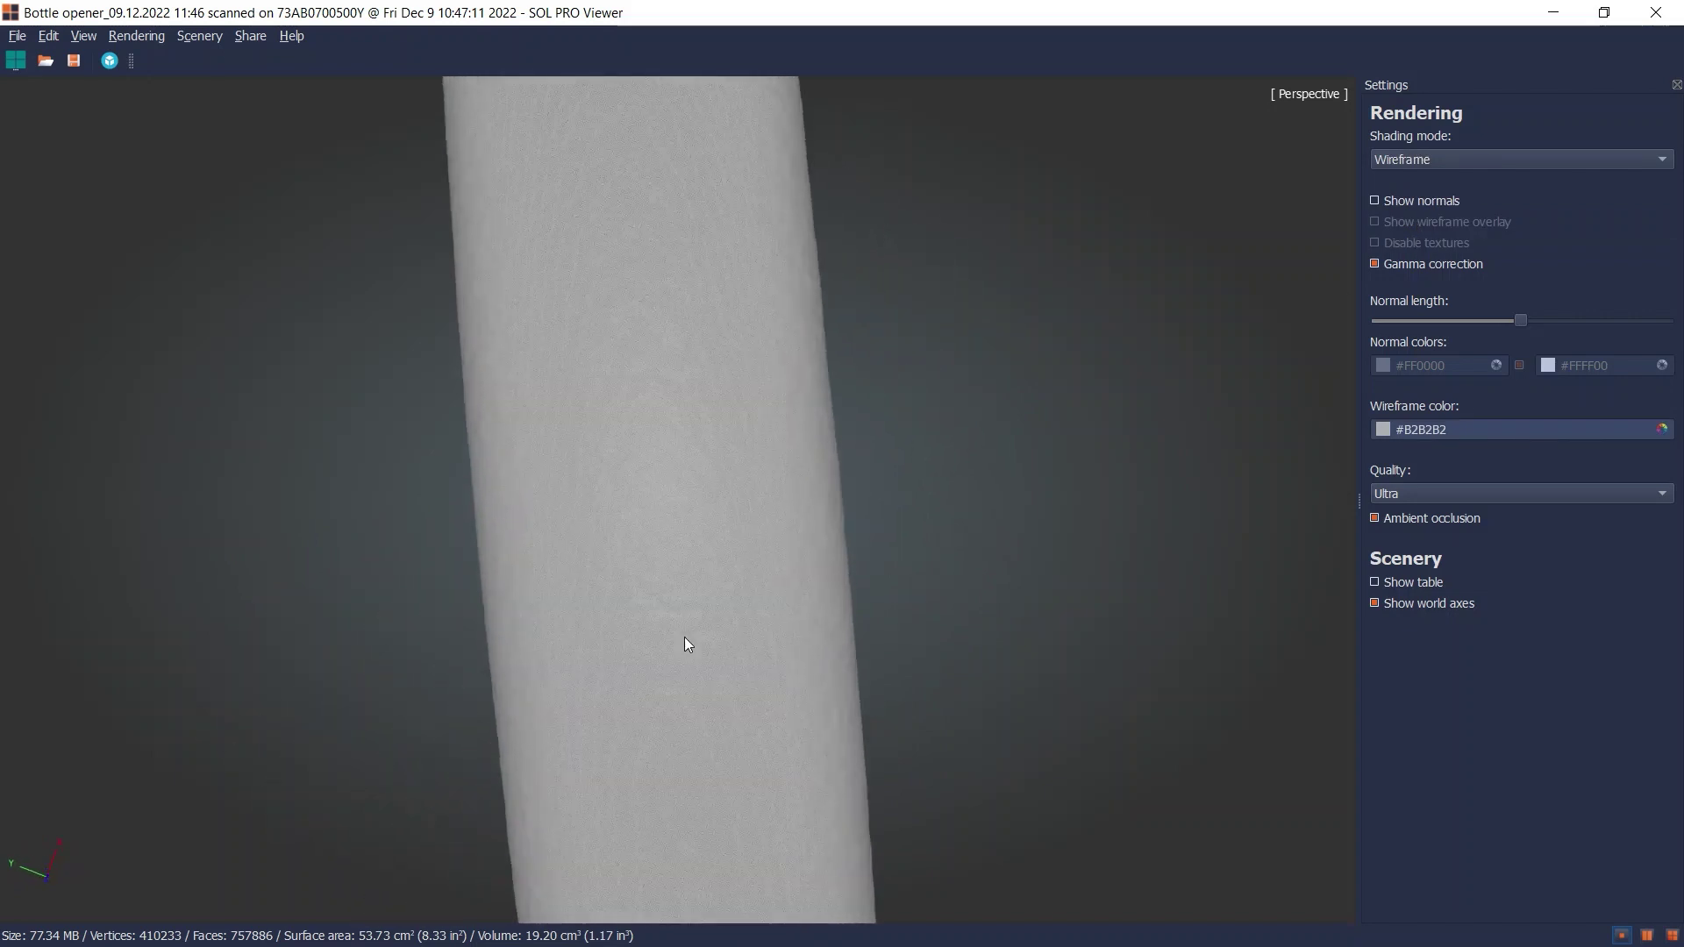
{"action": "scroll", "coordinate": [658, 473], "scroll_direction": "down", "scroll_amount": 6}
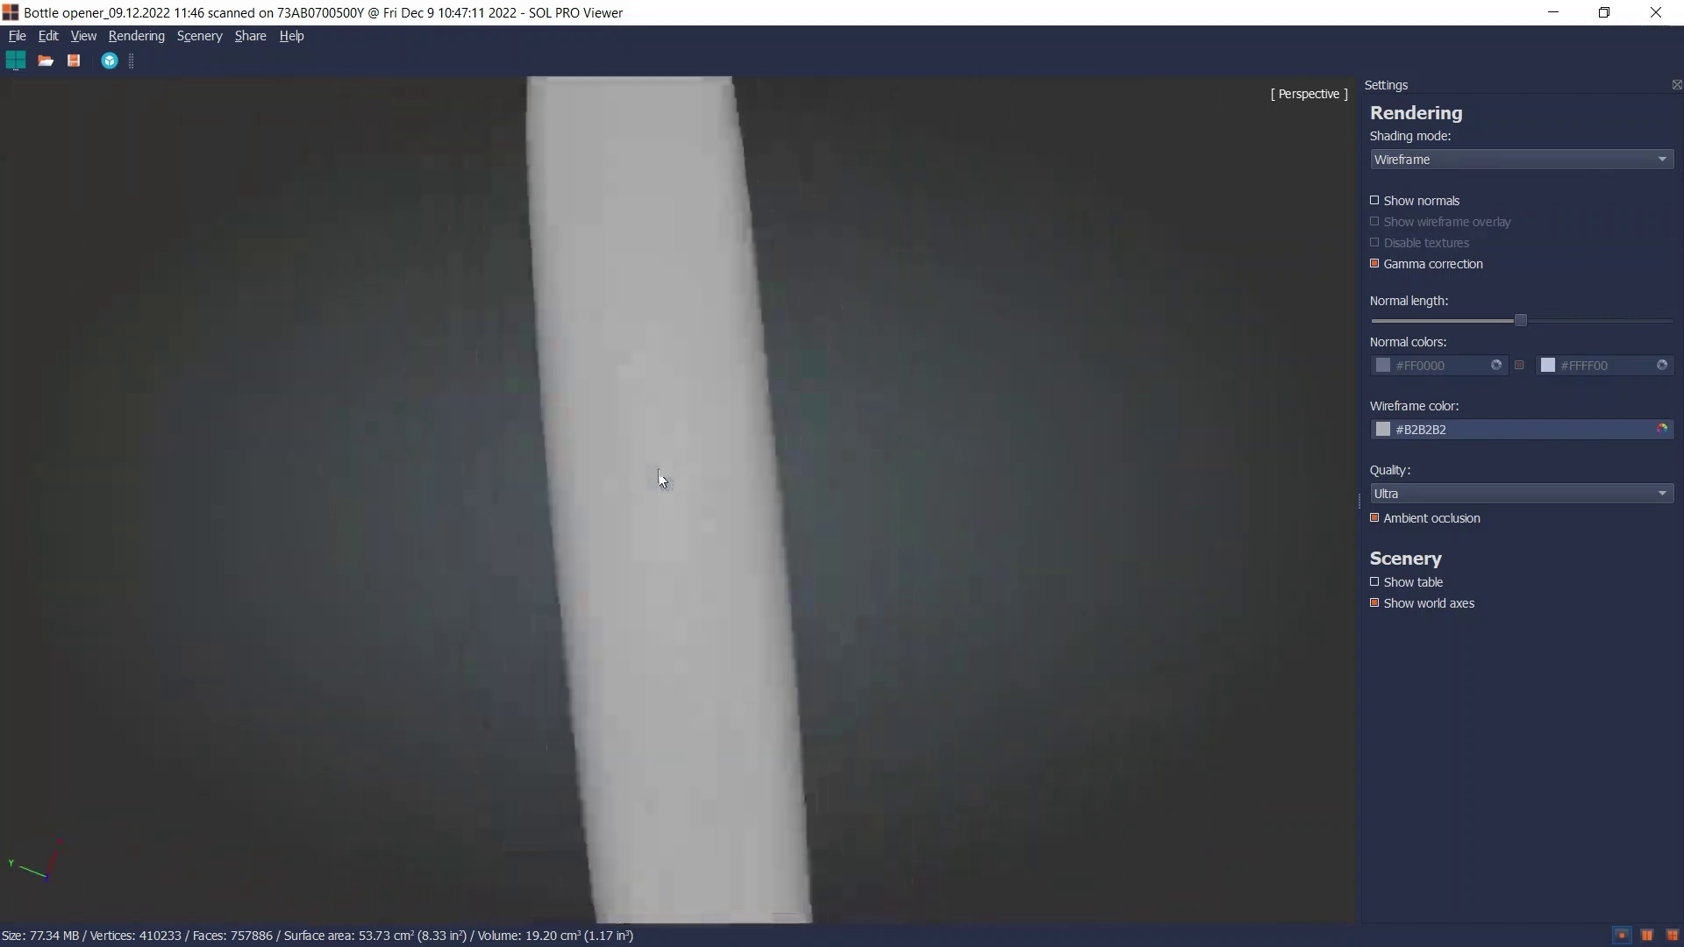
{"action": "left_click_drag", "start_coordinate": [658, 474], "coordinate": [692, 451]}
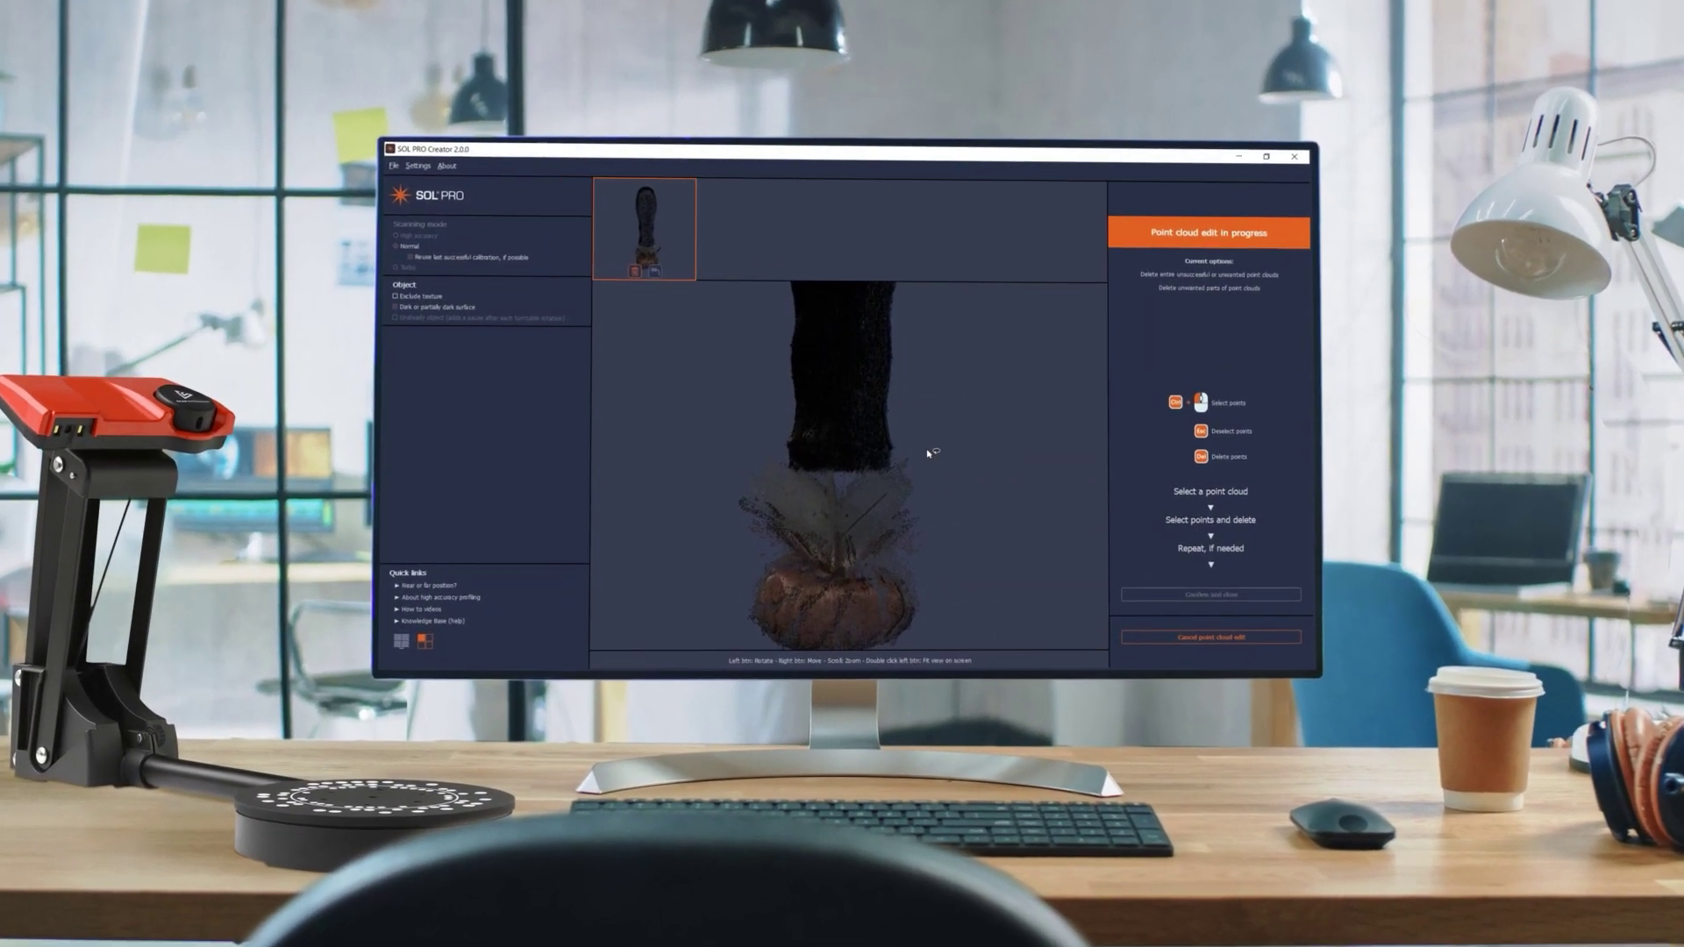
Delete the stray points between the black handle and the modeling clay from the point cloud.
{"action": "mouse_move", "coordinate": [928, 453]}
{"action": "left_mouse_down", "text": "ctrl"}
{"action": "mouse_move", "coordinate": [733, 461]}
{"action": "mouse_move", "coordinate": [836, 514]}
{"action": "mouse_move", "coordinate": [966, 511]}
{"action": "left_mouse_up", "text": "ctrl"}
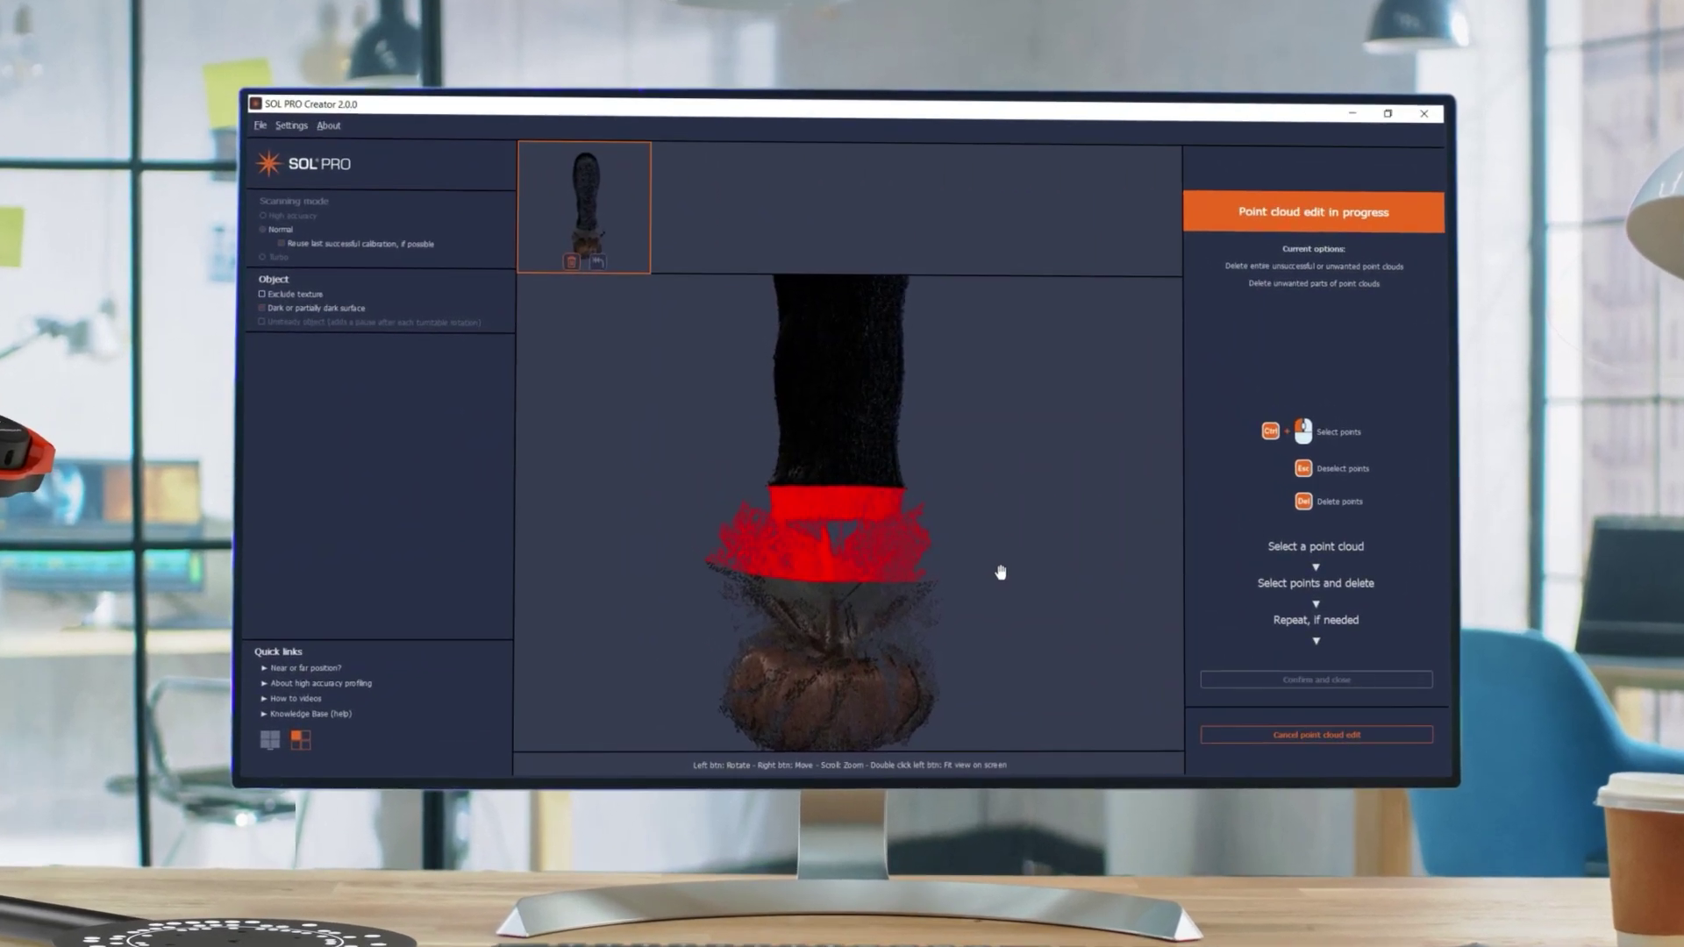
{"action": "key", "text": "Delete"}
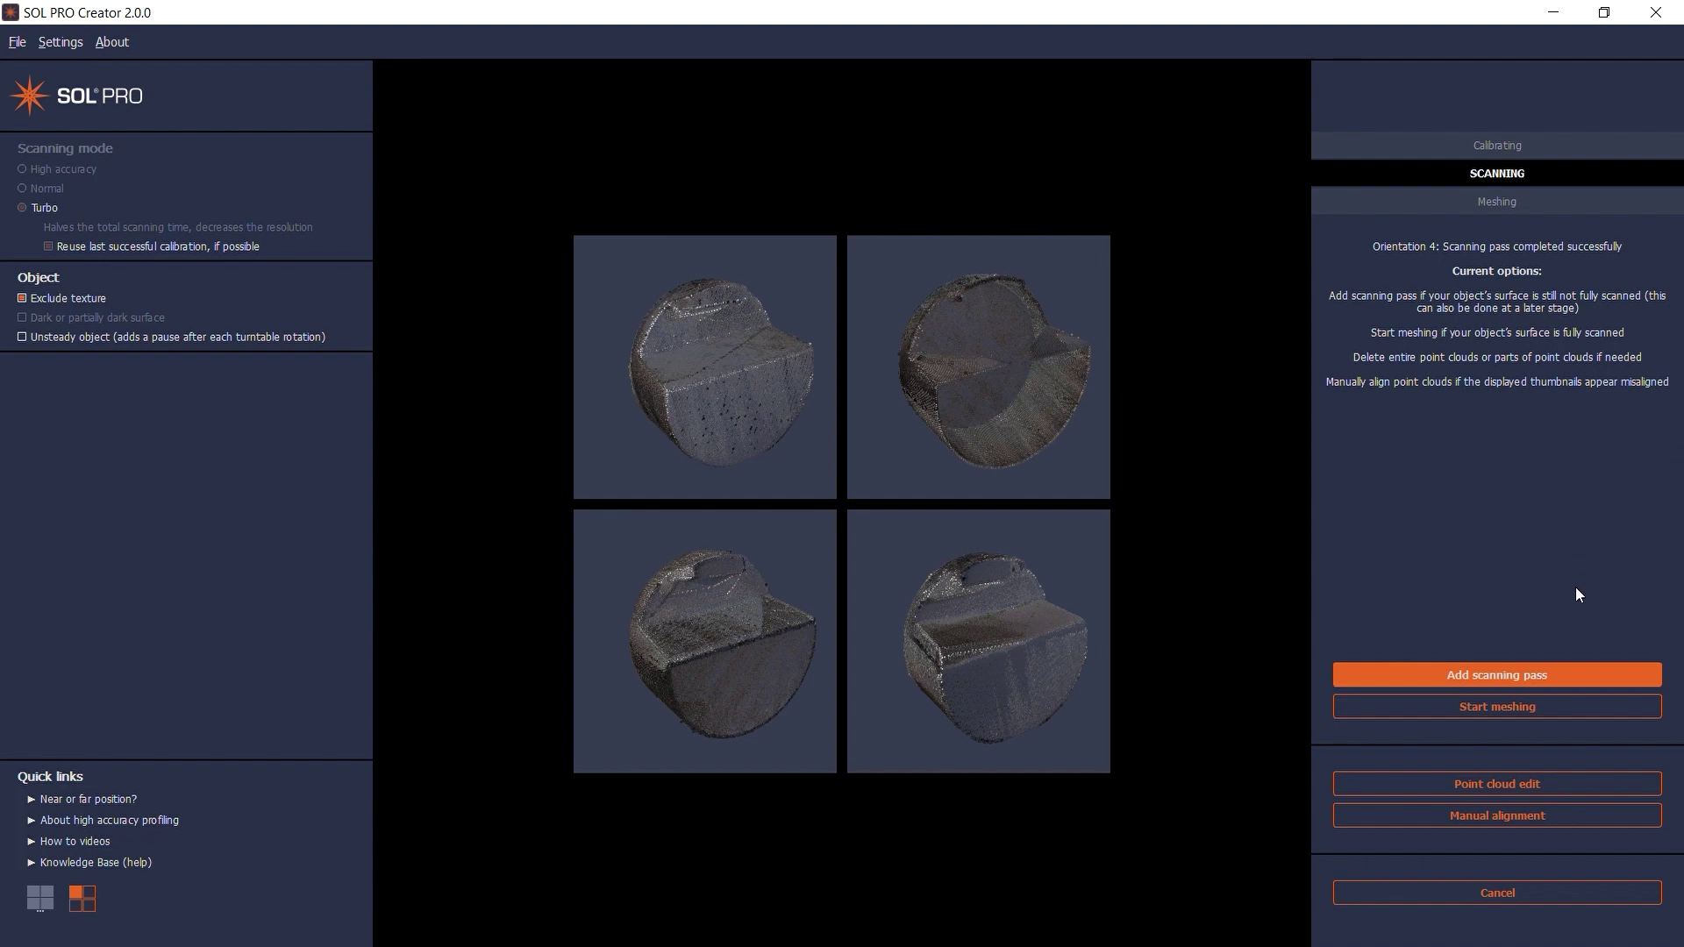
Delete the entire fourth point cloud of the cylindrical part and confirm the point cloud edit.
{"action": "left_click", "coordinate": [1576, 784]}
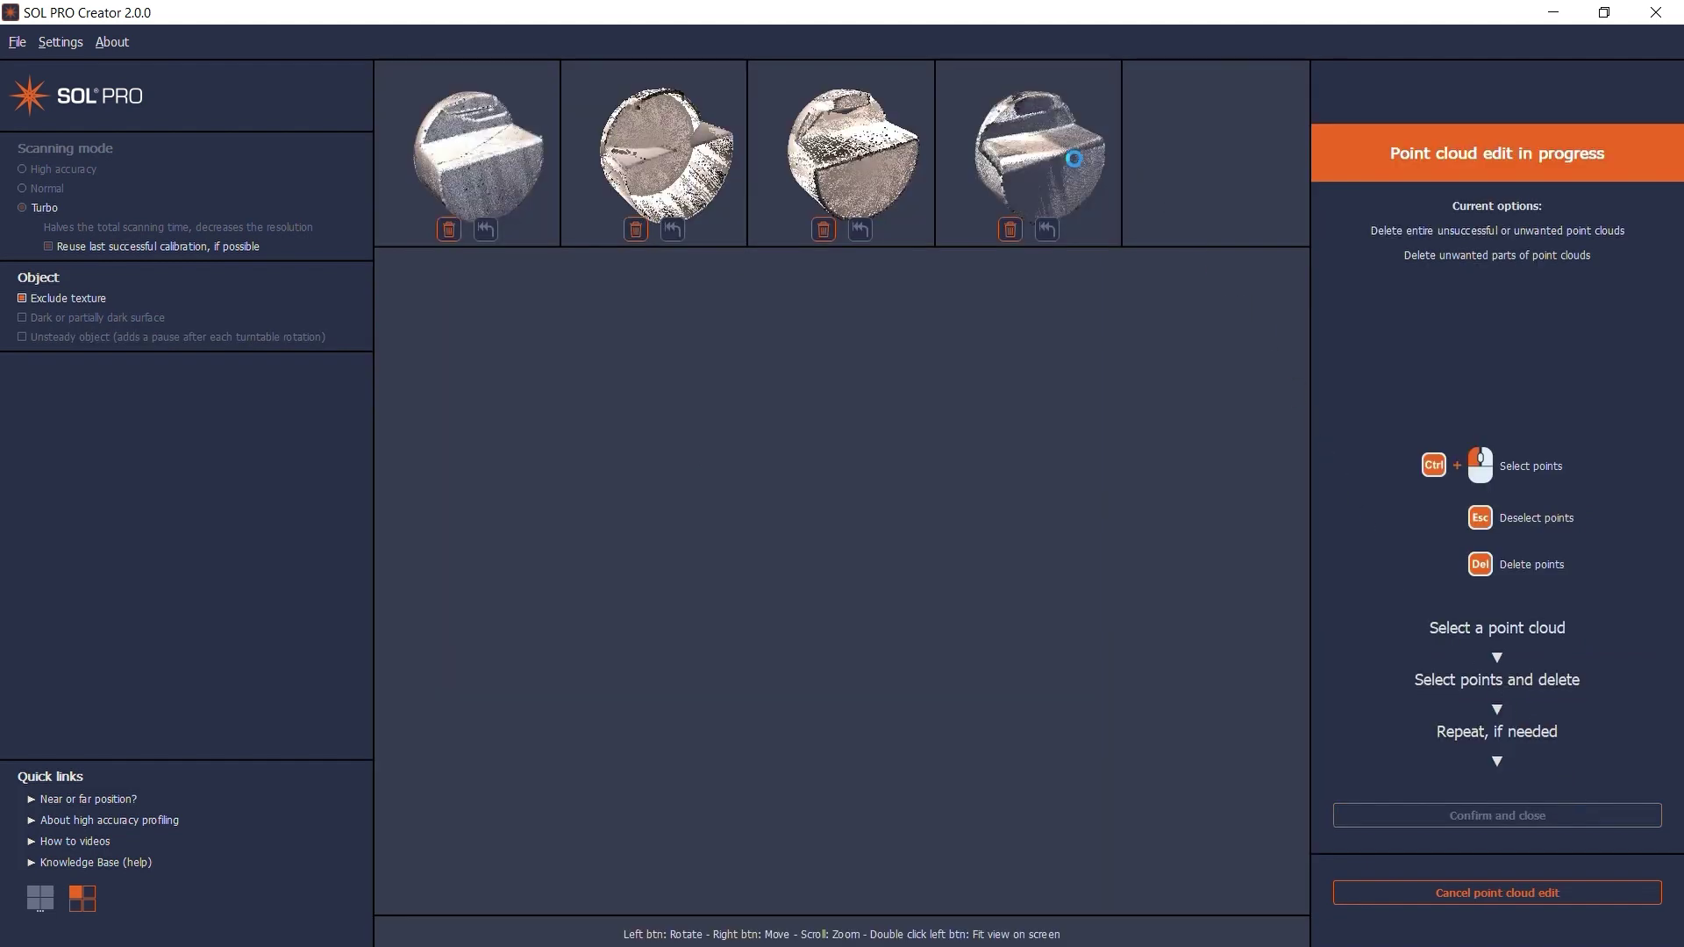
{"action": "left_click", "coordinate": [1072, 200]}
{"action": "left_click_drag", "start_coordinate": [1047, 636], "coordinate": [902, 571]}
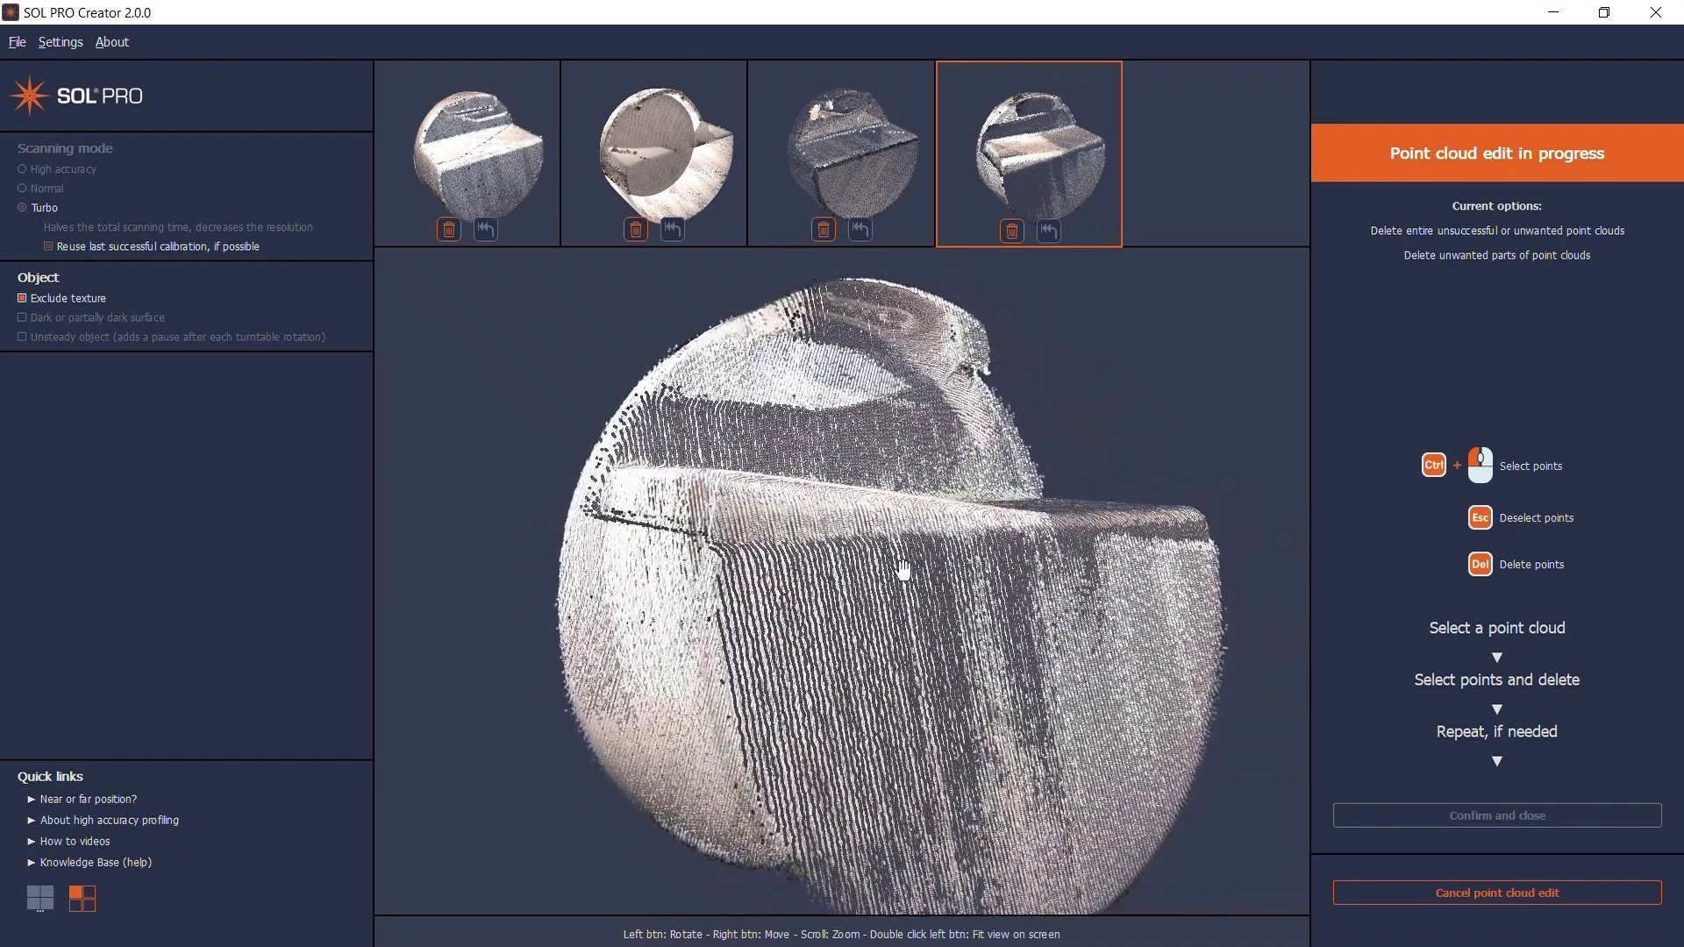
{"action": "left_click", "coordinate": [1012, 231]}
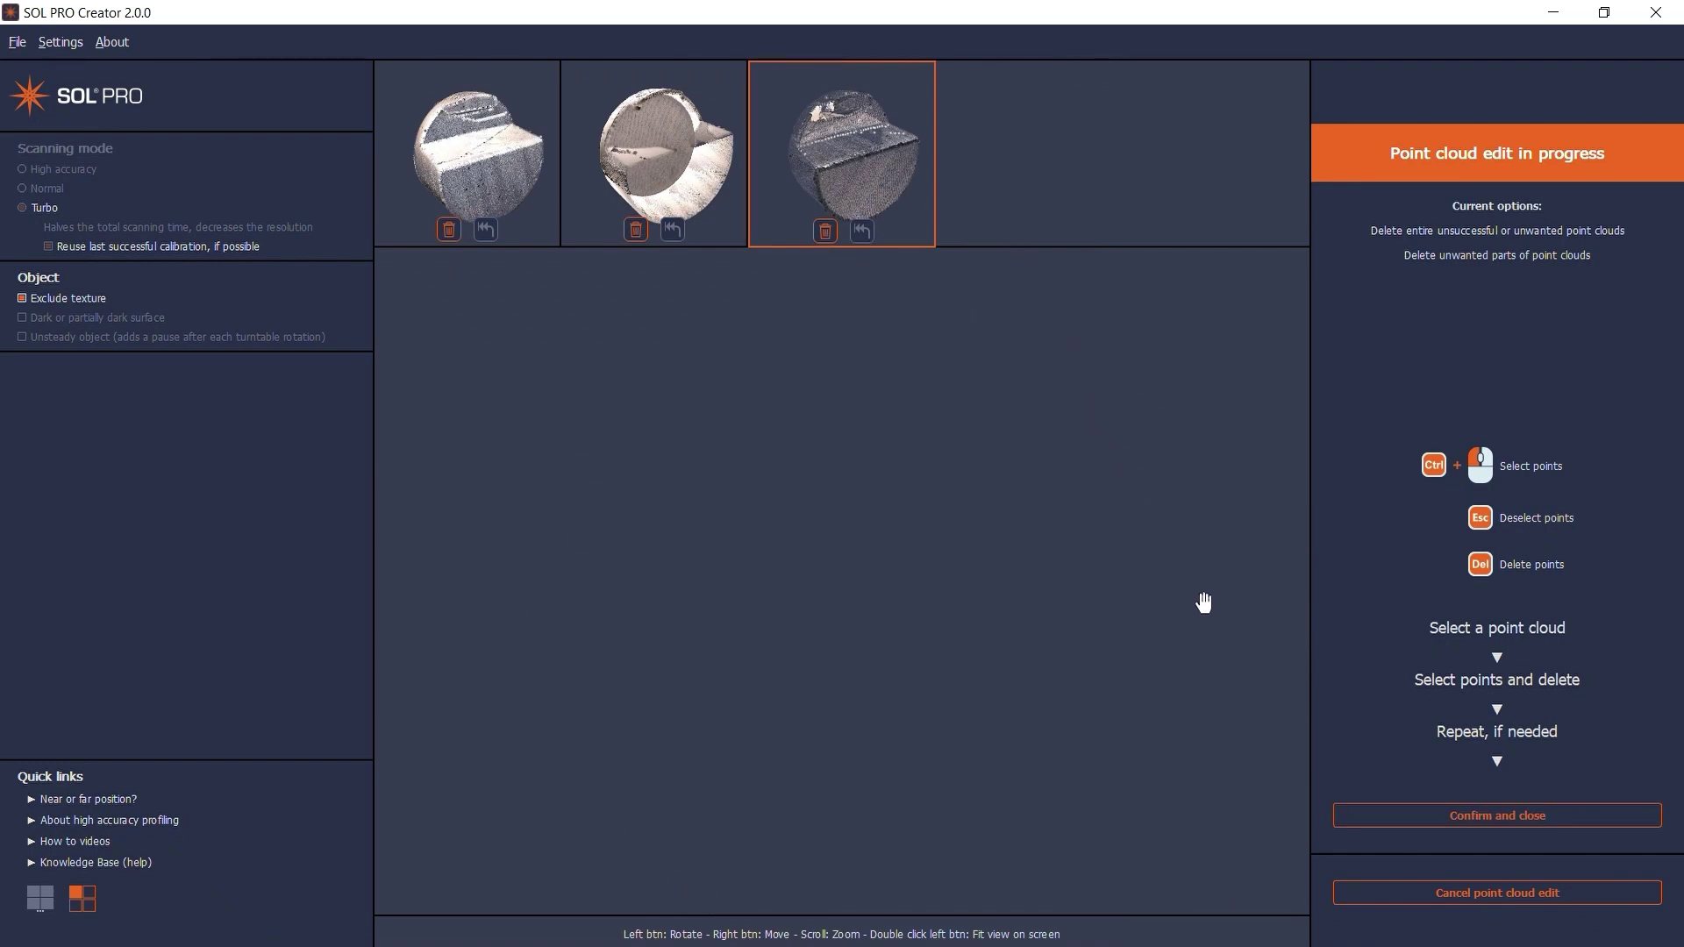
{"action": "left_click", "coordinate": [1366, 812]}
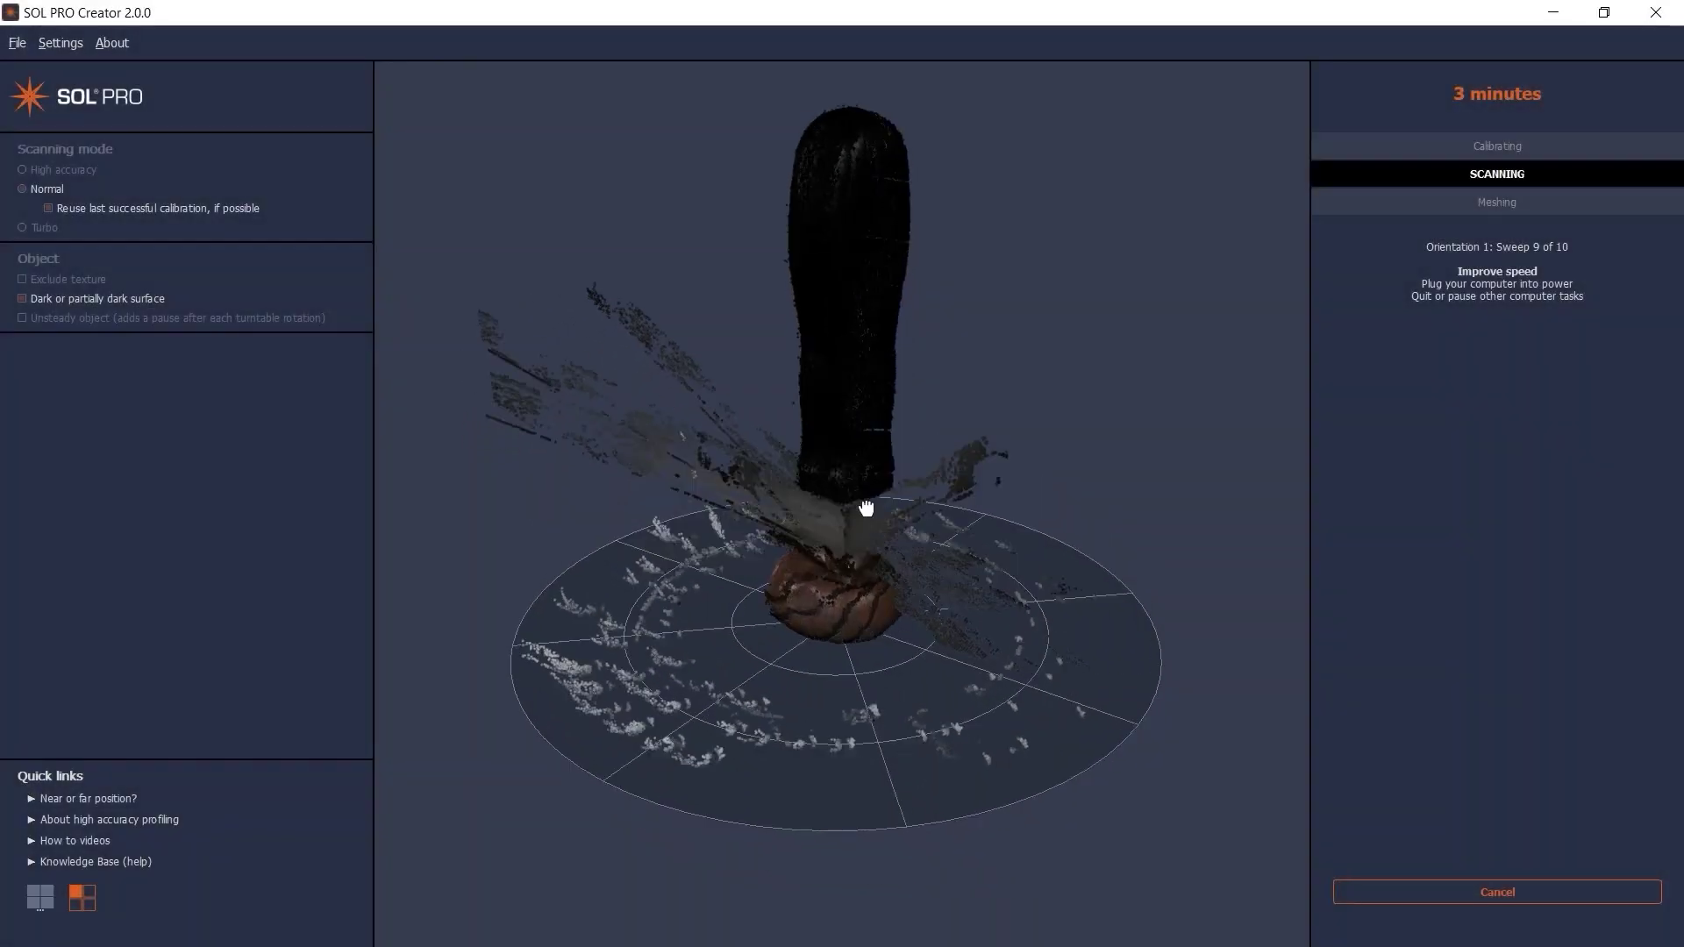
Open the black handle's Orientation 1 point cloud for editing.
{"action": "left_click_drag", "start_coordinate": [865, 508], "coordinate": [887, 556]}
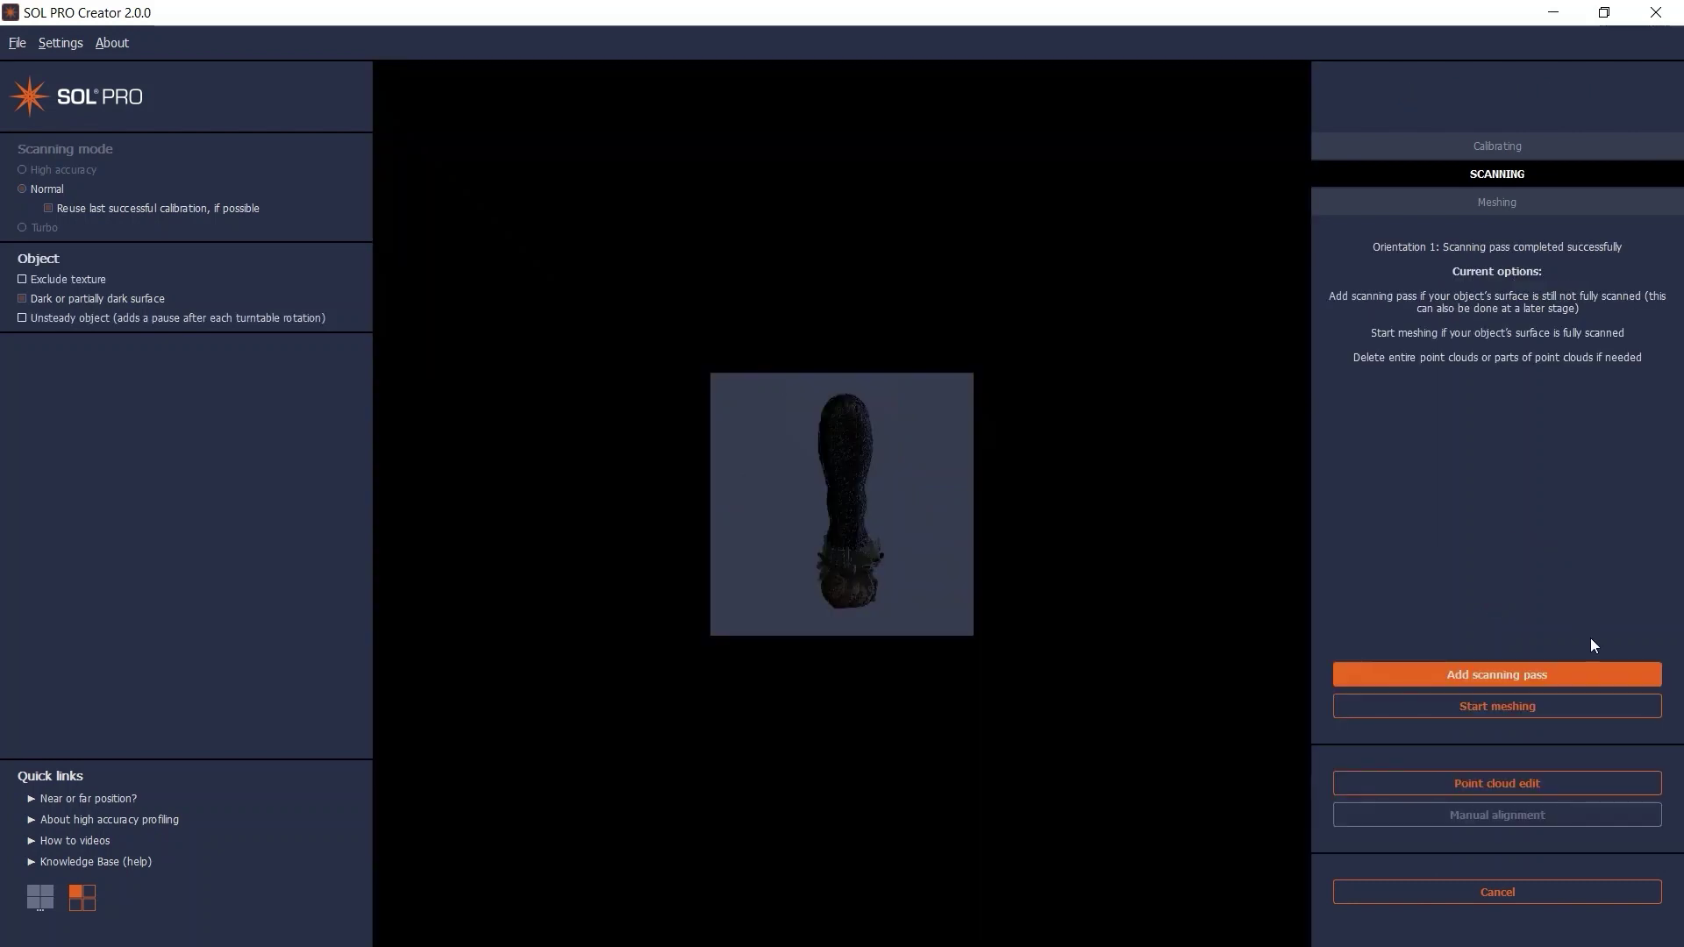
{"action": "left_click", "coordinate": [1585, 780]}
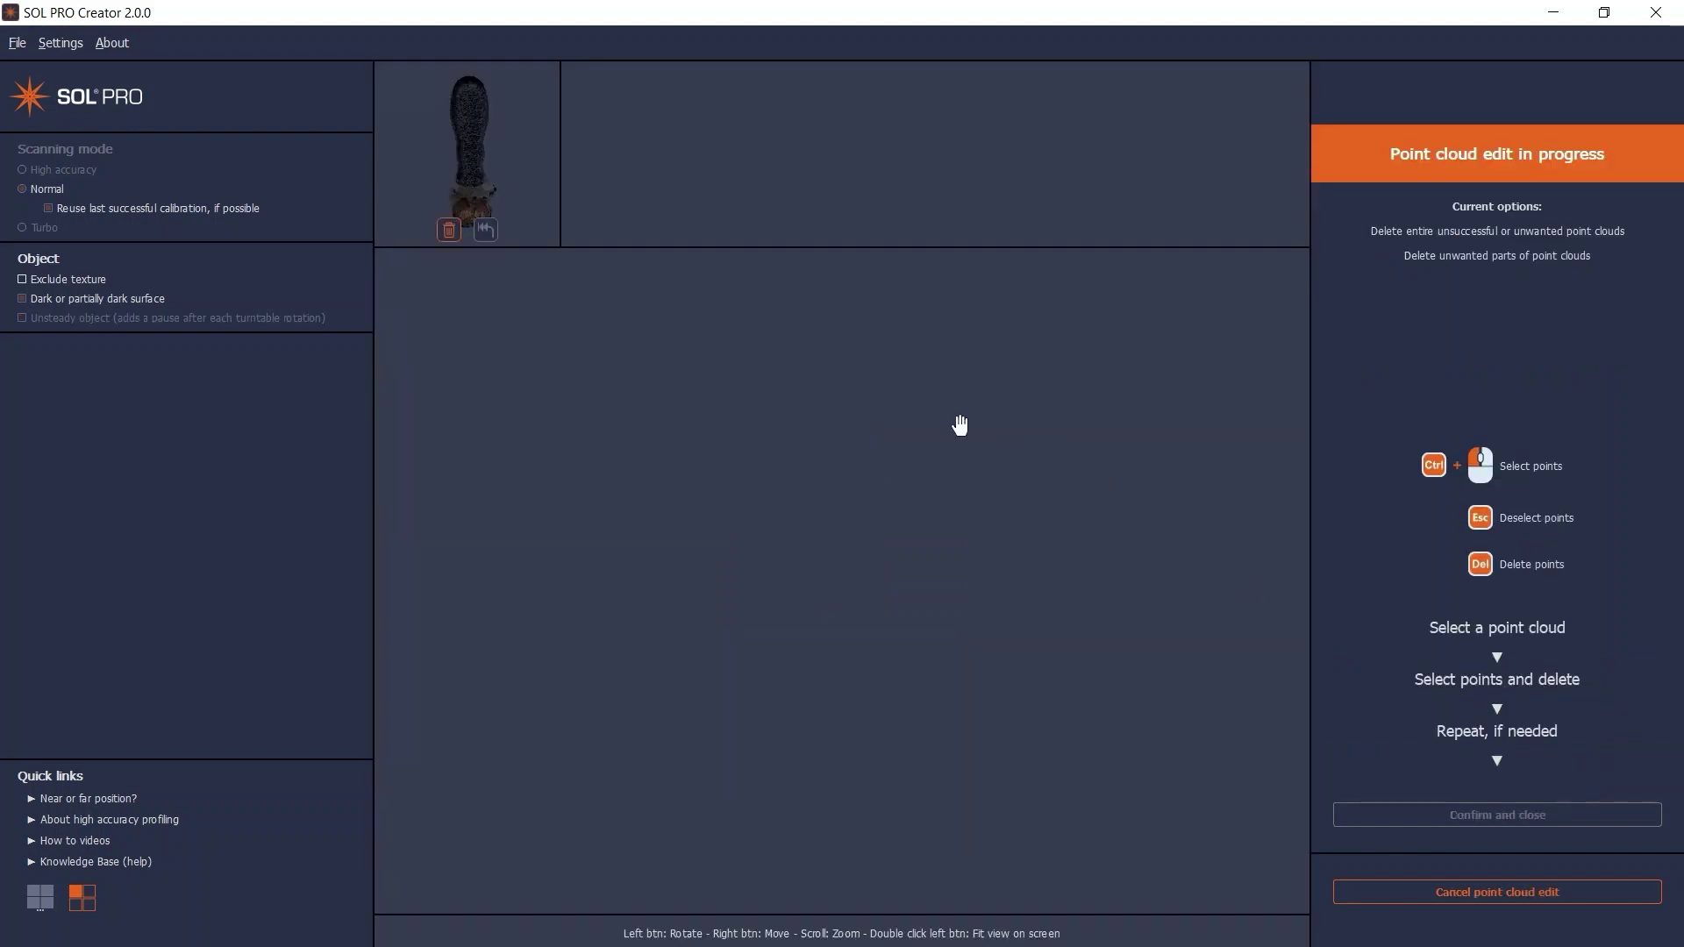
{"action": "left_click", "coordinate": [469, 141]}
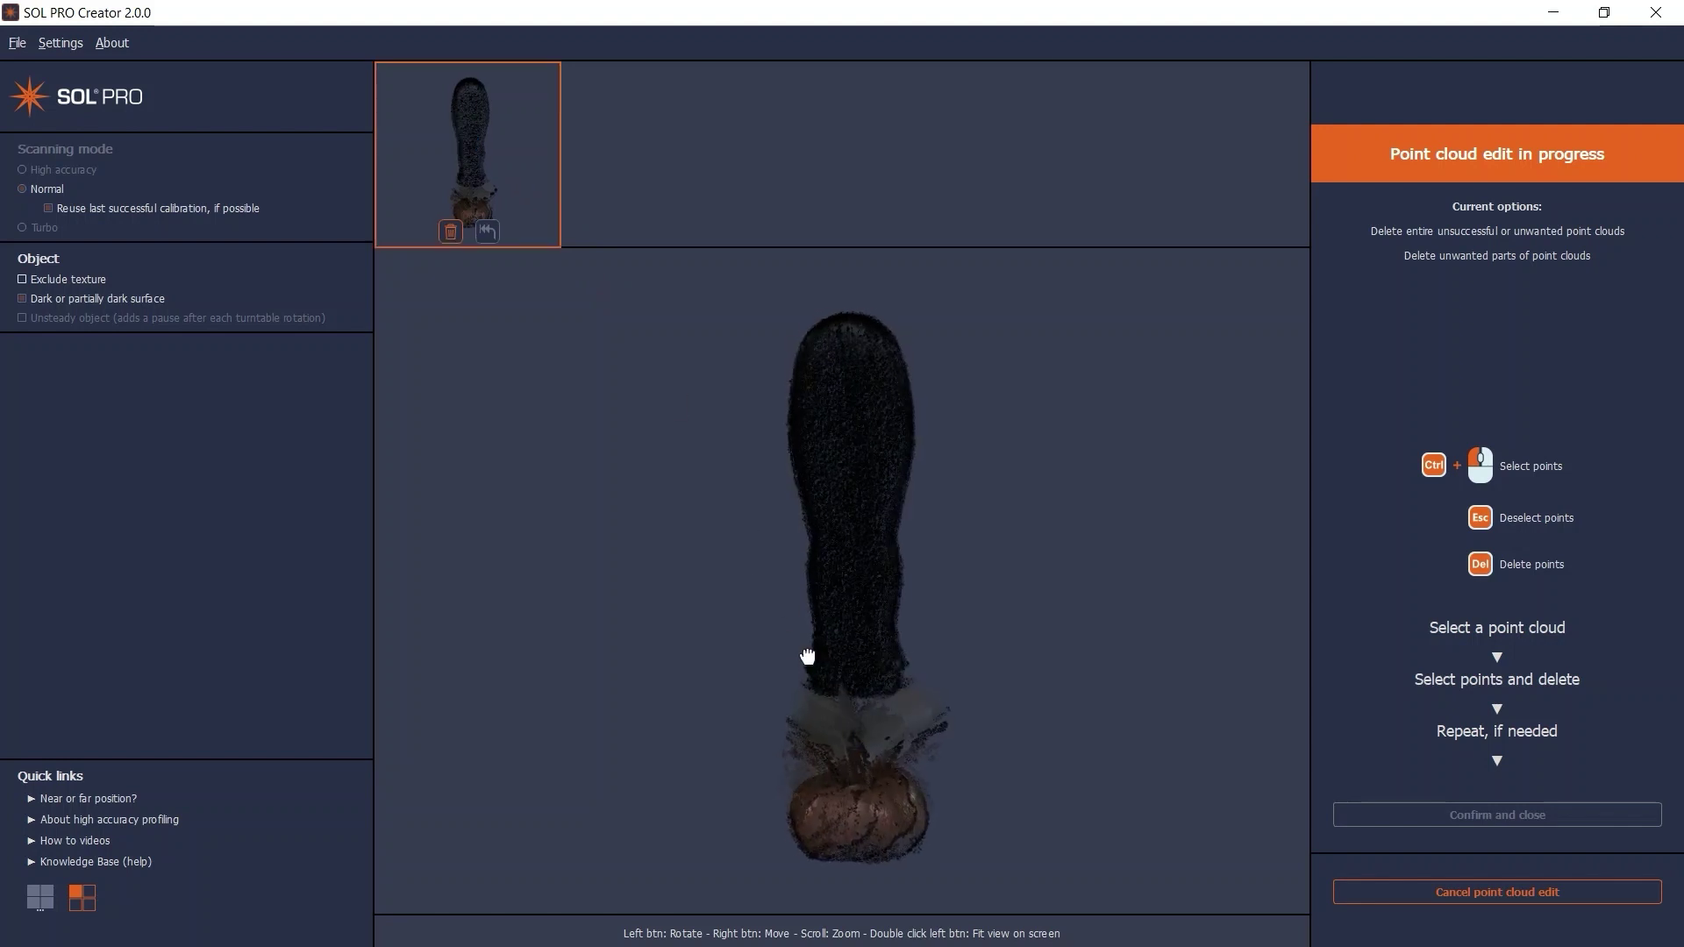
Try deleting the band of points between the black handle and the clay, and restore the point cloud.
{"action": "left_click_drag", "start_coordinate": [807, 656], "coordinate": [549, 635]}
{"action": "left_click_drag", "start_coordinate": [823, 713], "coordinate": [806, 689]}
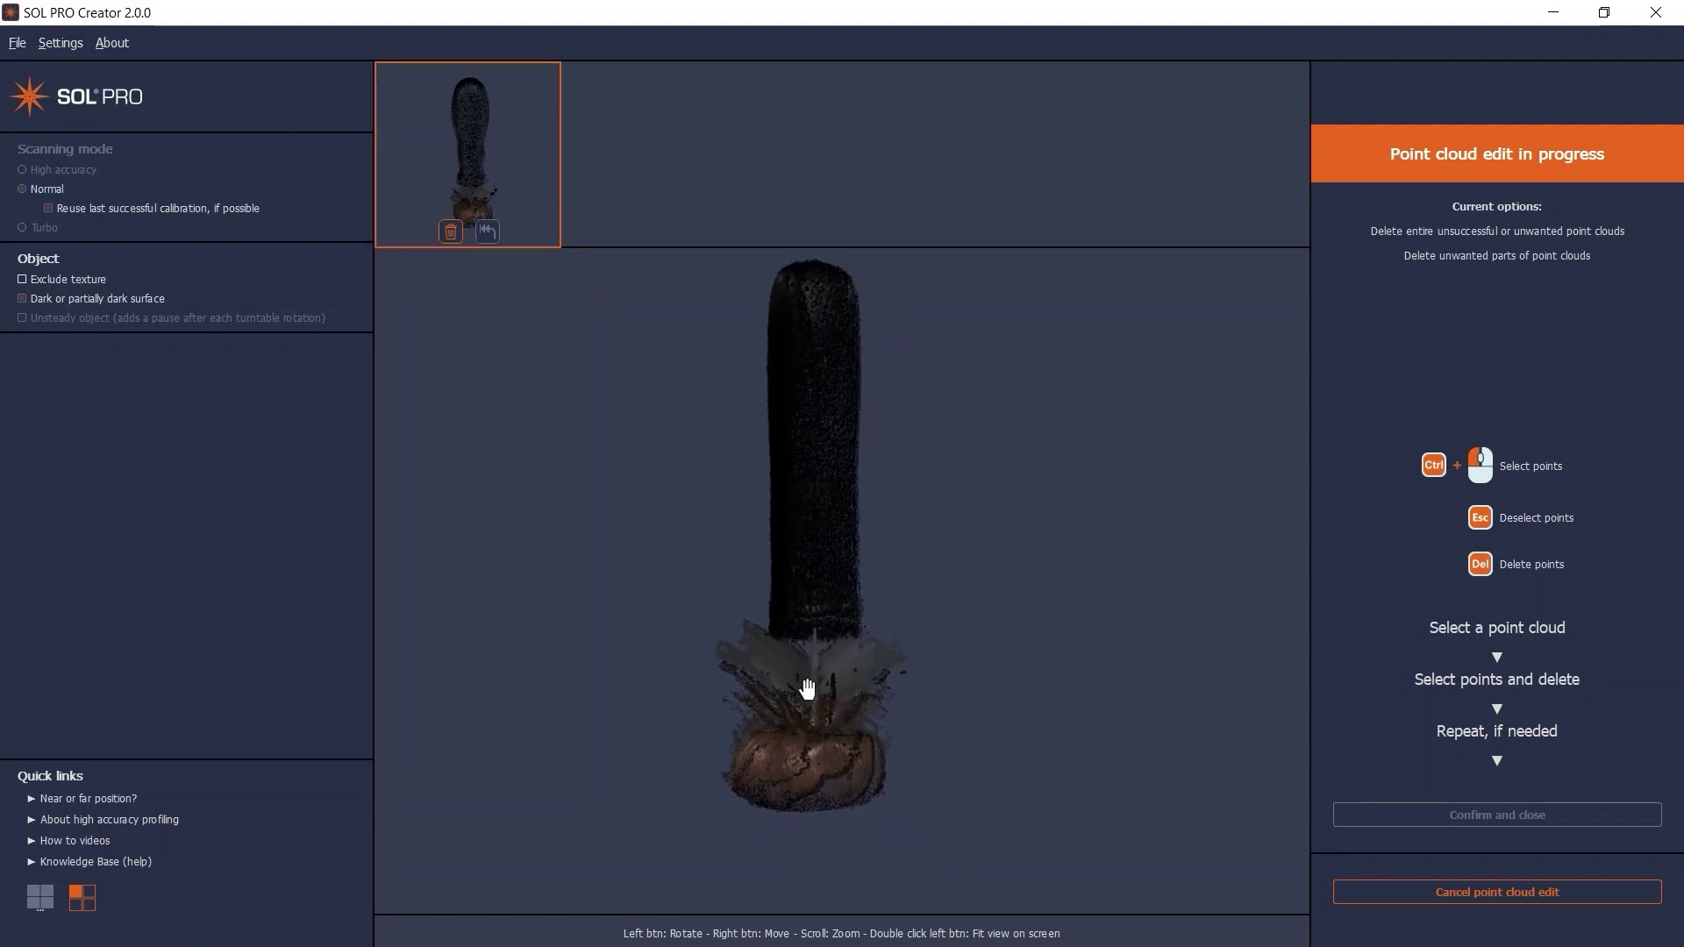
{"action": "scroll", "coordinate": [806, 689], "scroll_direction": "up", "scroll_amount": 6}
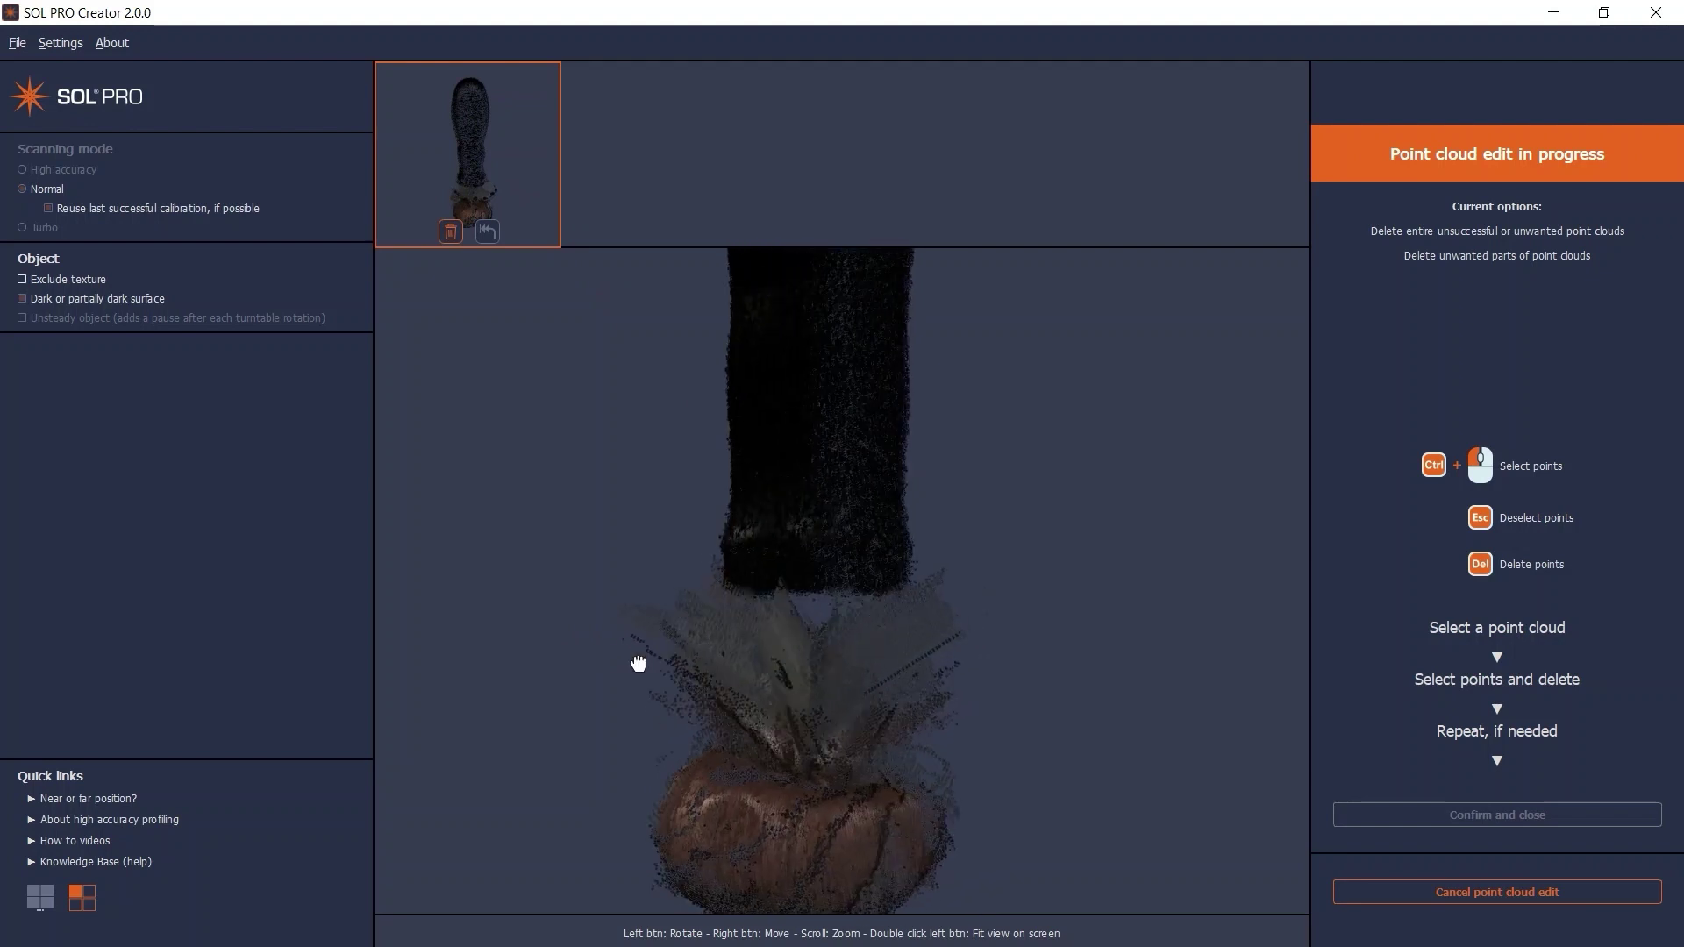
{"action": "left_click_drag", "start_coordinate": [865, 681], "coordinate": [740, 677]}
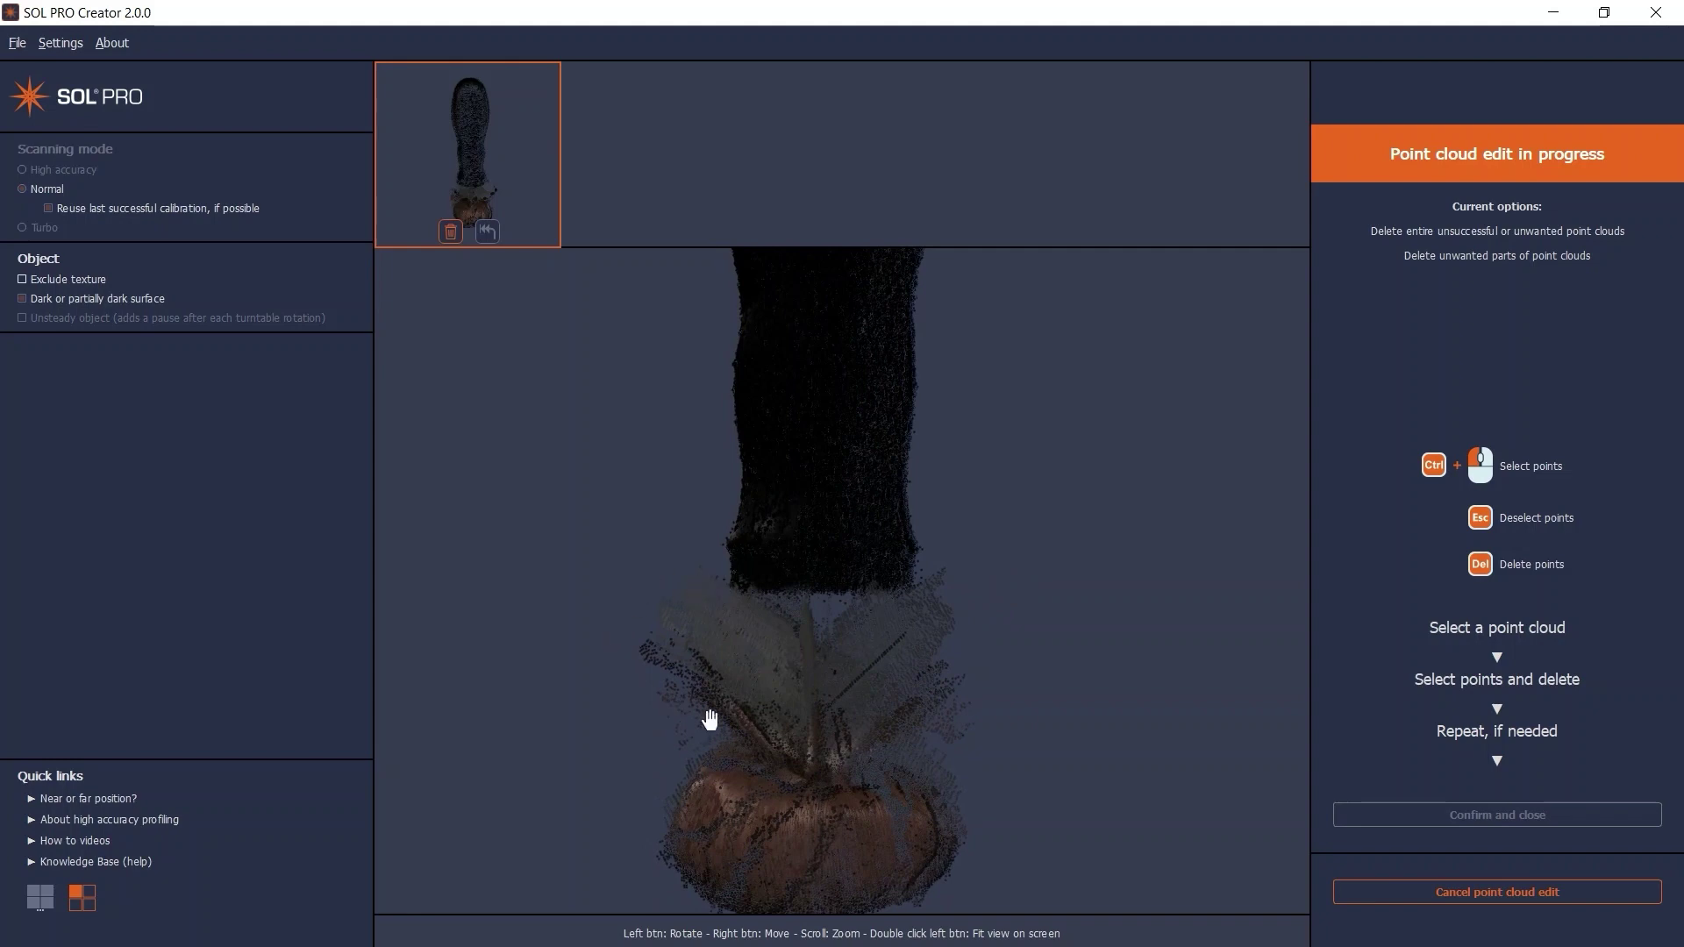
{"action": "mouse_move", "coordinate": [977, 550]}
{"action": "left_mouse_down", "text": "ctrl"}
{"action": "mouse_move", "coordinate": [675, 555]}
{"action": "mouse_move", "coordinate": [582, 610]}
{"action": "mouse_move", "coordinate": [650, 659]}
{"action": "mouse_move", "coordinate": [785, 681]}
{"action": "mouse_move", "coordinate": [1052, 666]}
{"action": "left_mouse_up", "text": "ctrl"}
{"action": "key", "text": "Delete"}
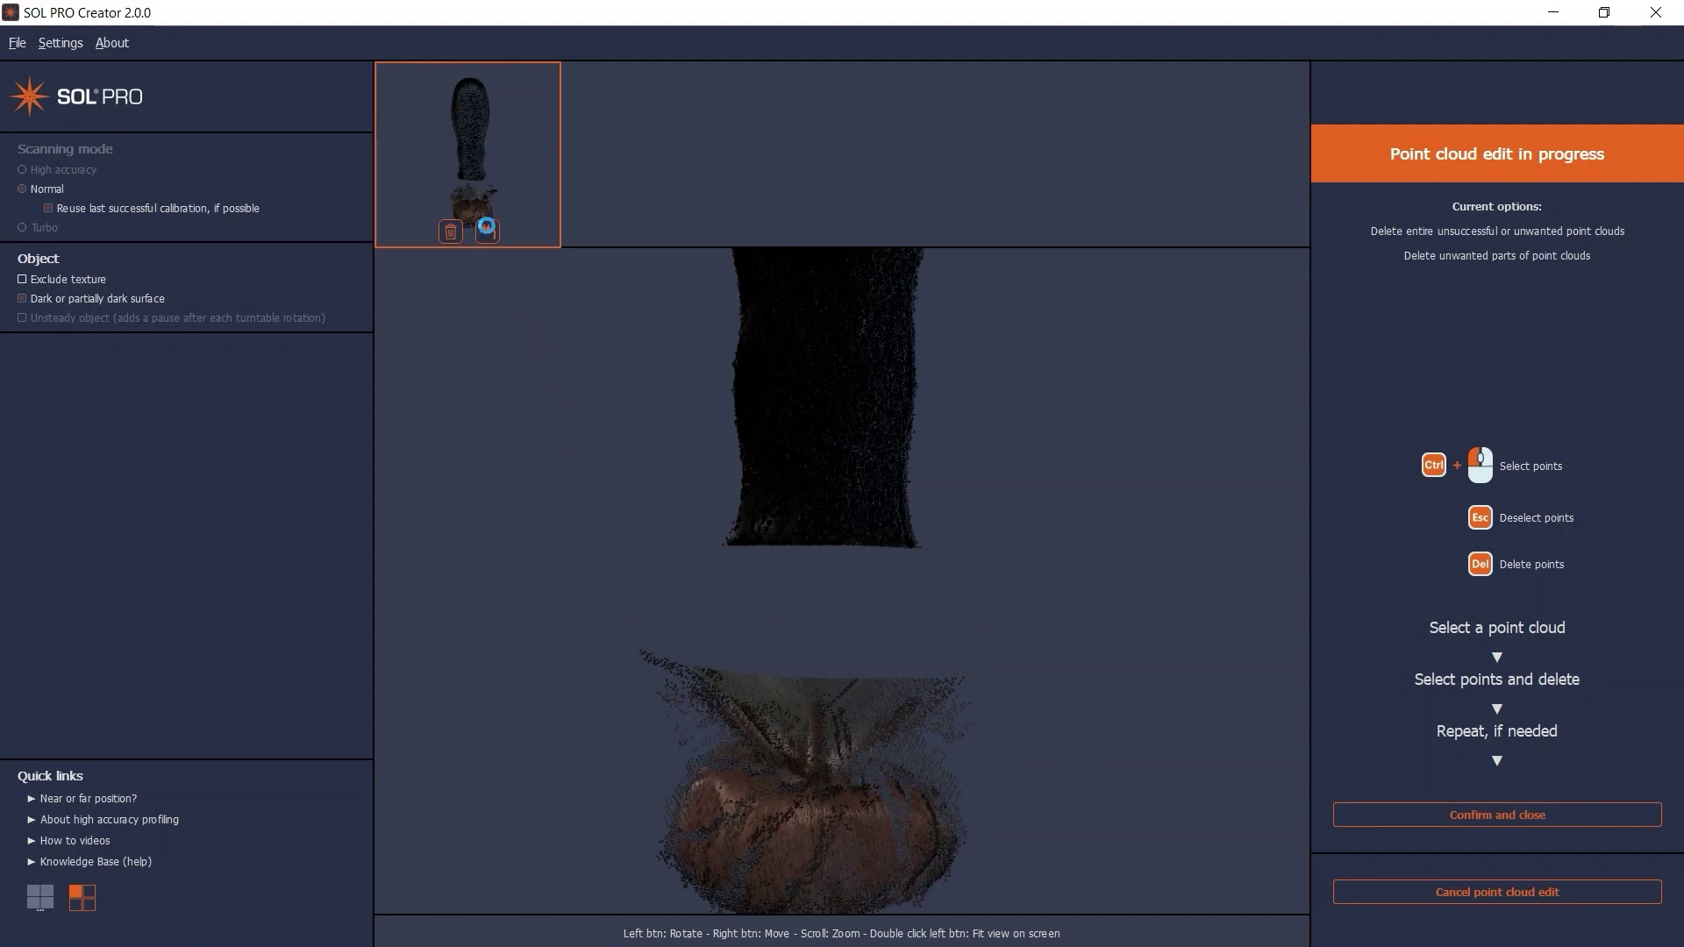
{"action": "left_click", "coordinate": [487, 231]}
Delete the stray grey points just above the modeling clay, below the black handle's end.
{"action": "scroll", "coordinate": [859, 780], "scroll_direction": "up", "scroll_amount": 3}
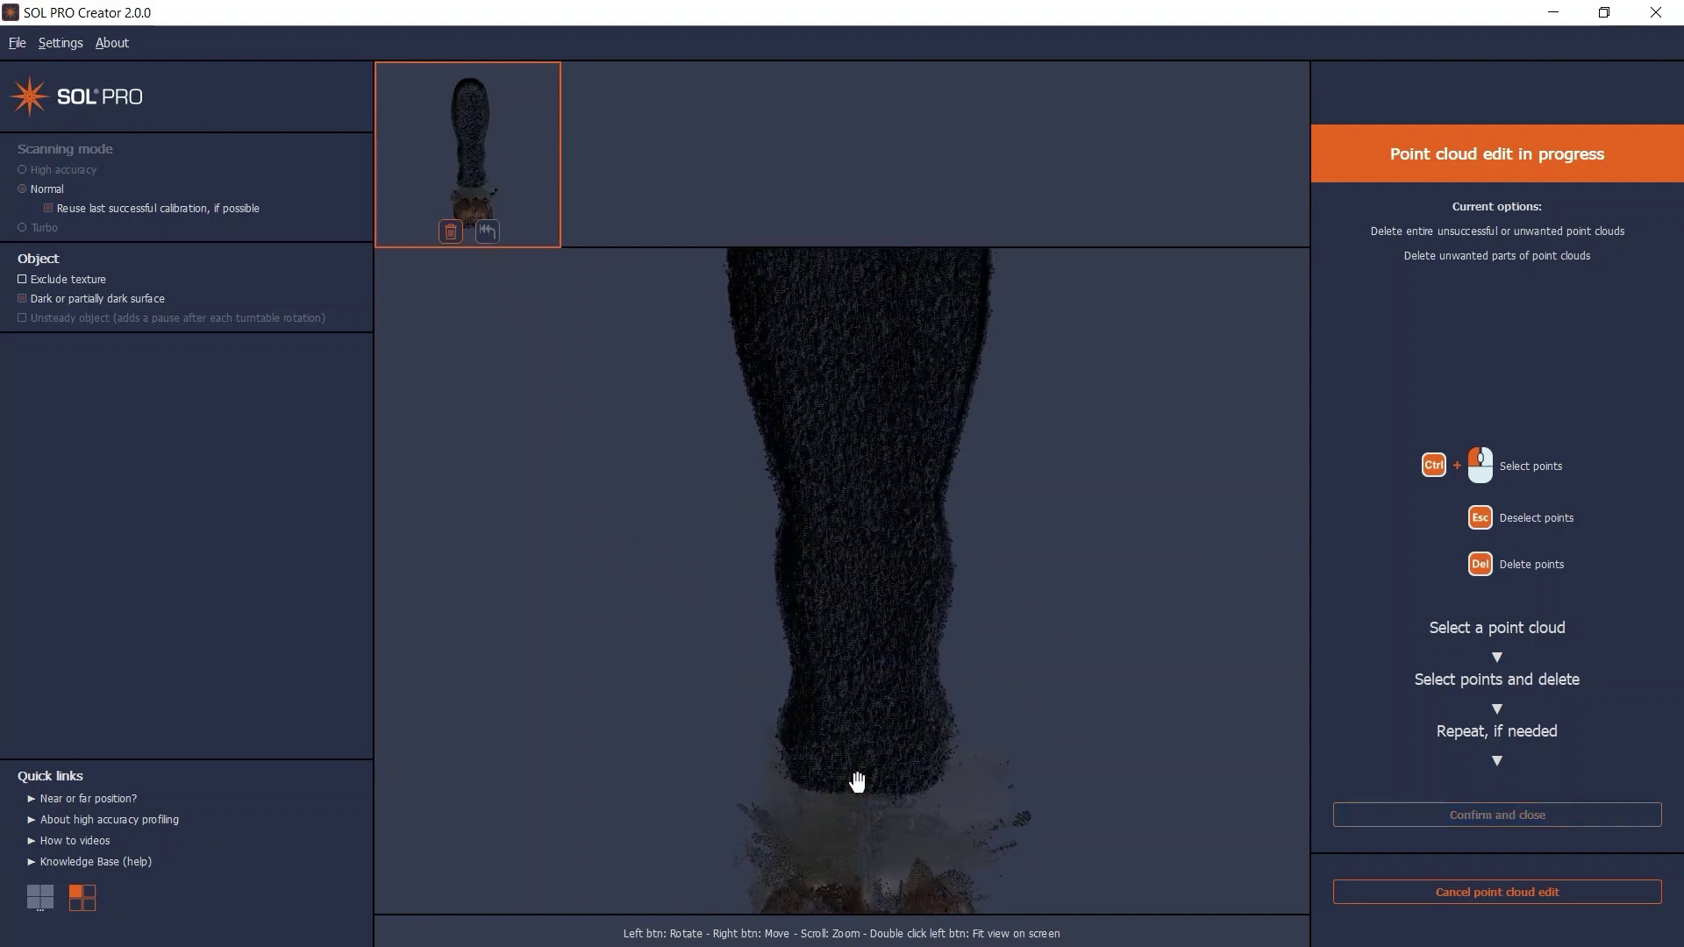
{"action": "right_click_drag", "start_coordinate": [859, 750], "coordinate": [887, 650]}
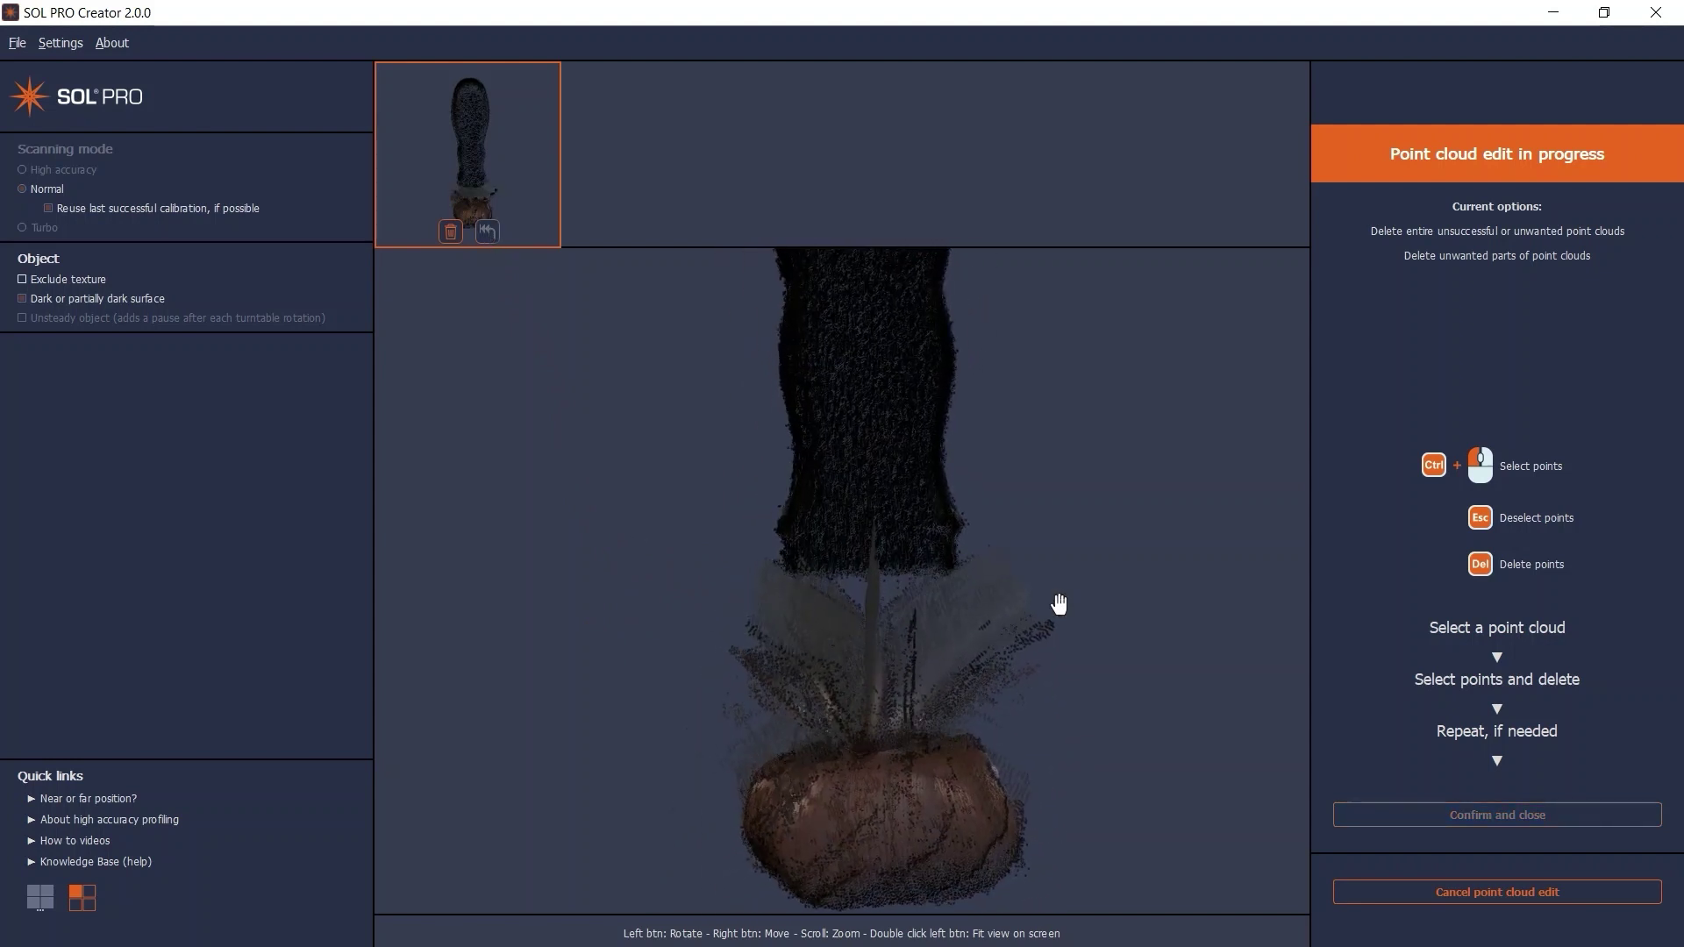
{"action": "mouse_move", "coordinate": [1107, 585]}
{"action": "left_mouse_down", "text": "ctrl"}
{"action": "mouse_move", "coordinate": [751, 605]}
{"action": "mouse_move", "coordinate": [680, 766]}
{"action": "mouse_move", "coordinate": [1174, 758]}
{"action": "mouse_move", "coordinate": [639, 740]}
{"action": "left_mouse_up", "text": "ctrl"}
{"action": "key", "text": "Delete"}
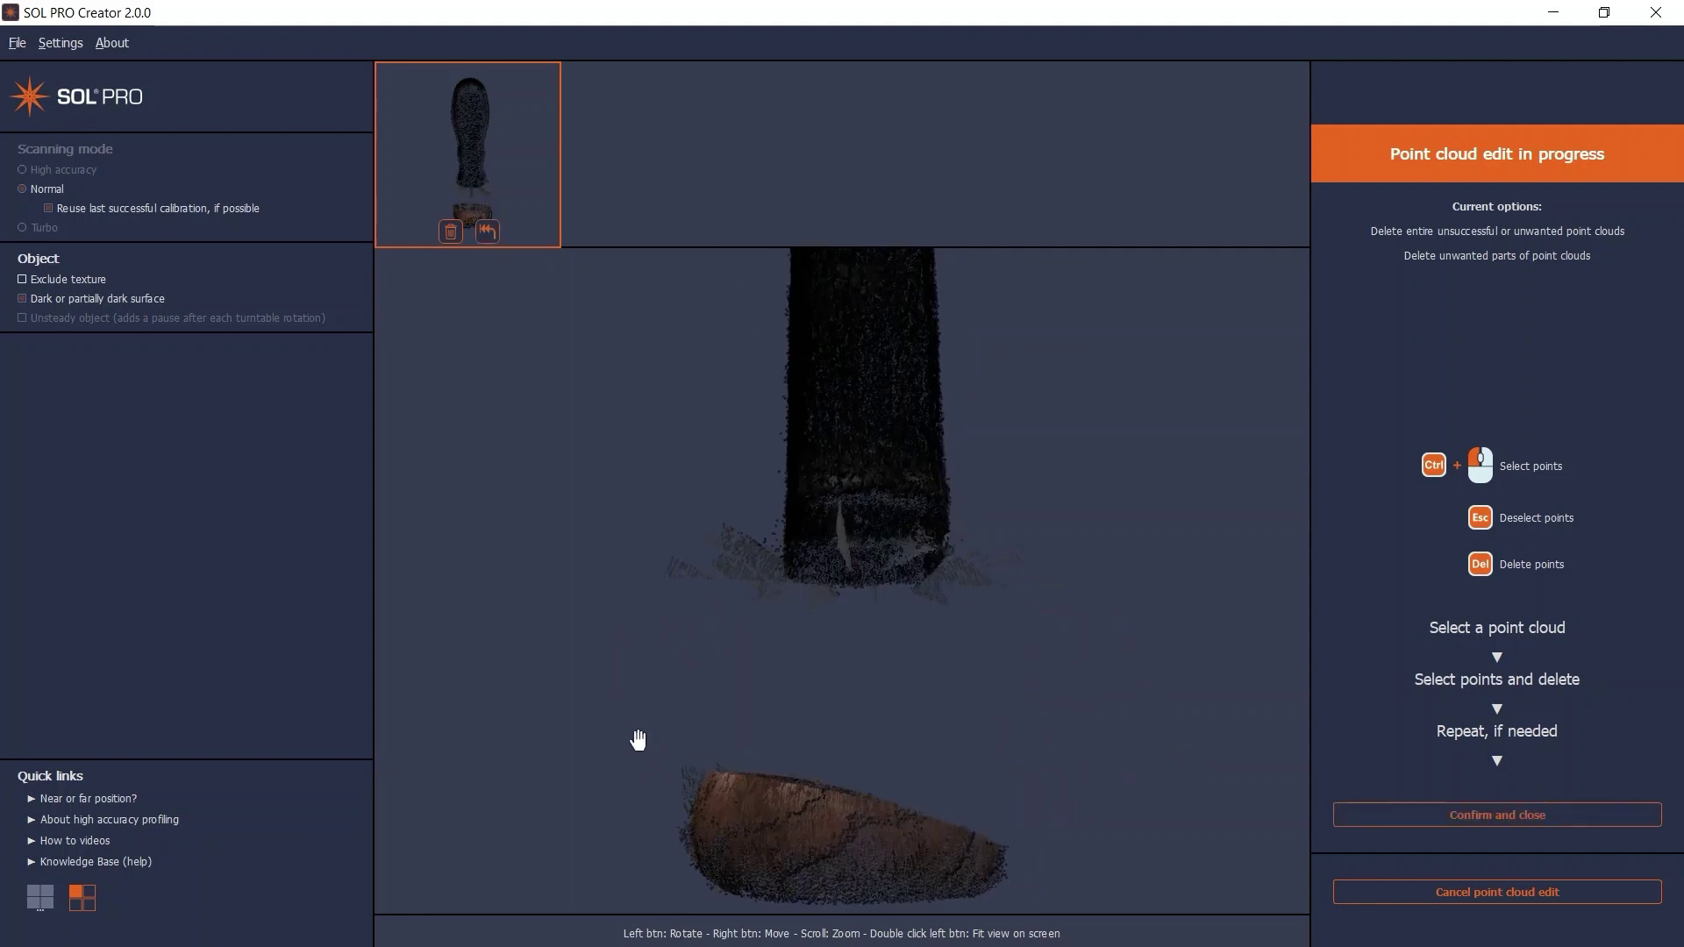
Delete the modeling clay points beneath the black handle from the Orientation 1 point cloud.
{"action": "left_click_drag", "start_coordinate": [1015, 696], "coordinate": [703, 651], "text": "ctrl"}
{"action": "mouse_move", "coordinate": [570, 719]}
{"action": "left_mouse_down", "text": "ctrl"}
{"action": "mouse_move", "coordinate": [1106, 889]}
{"action": "mouse_move", "coordinate": [636, 862]}
{"action": "left_mouse_up", "text": "ctrl"}
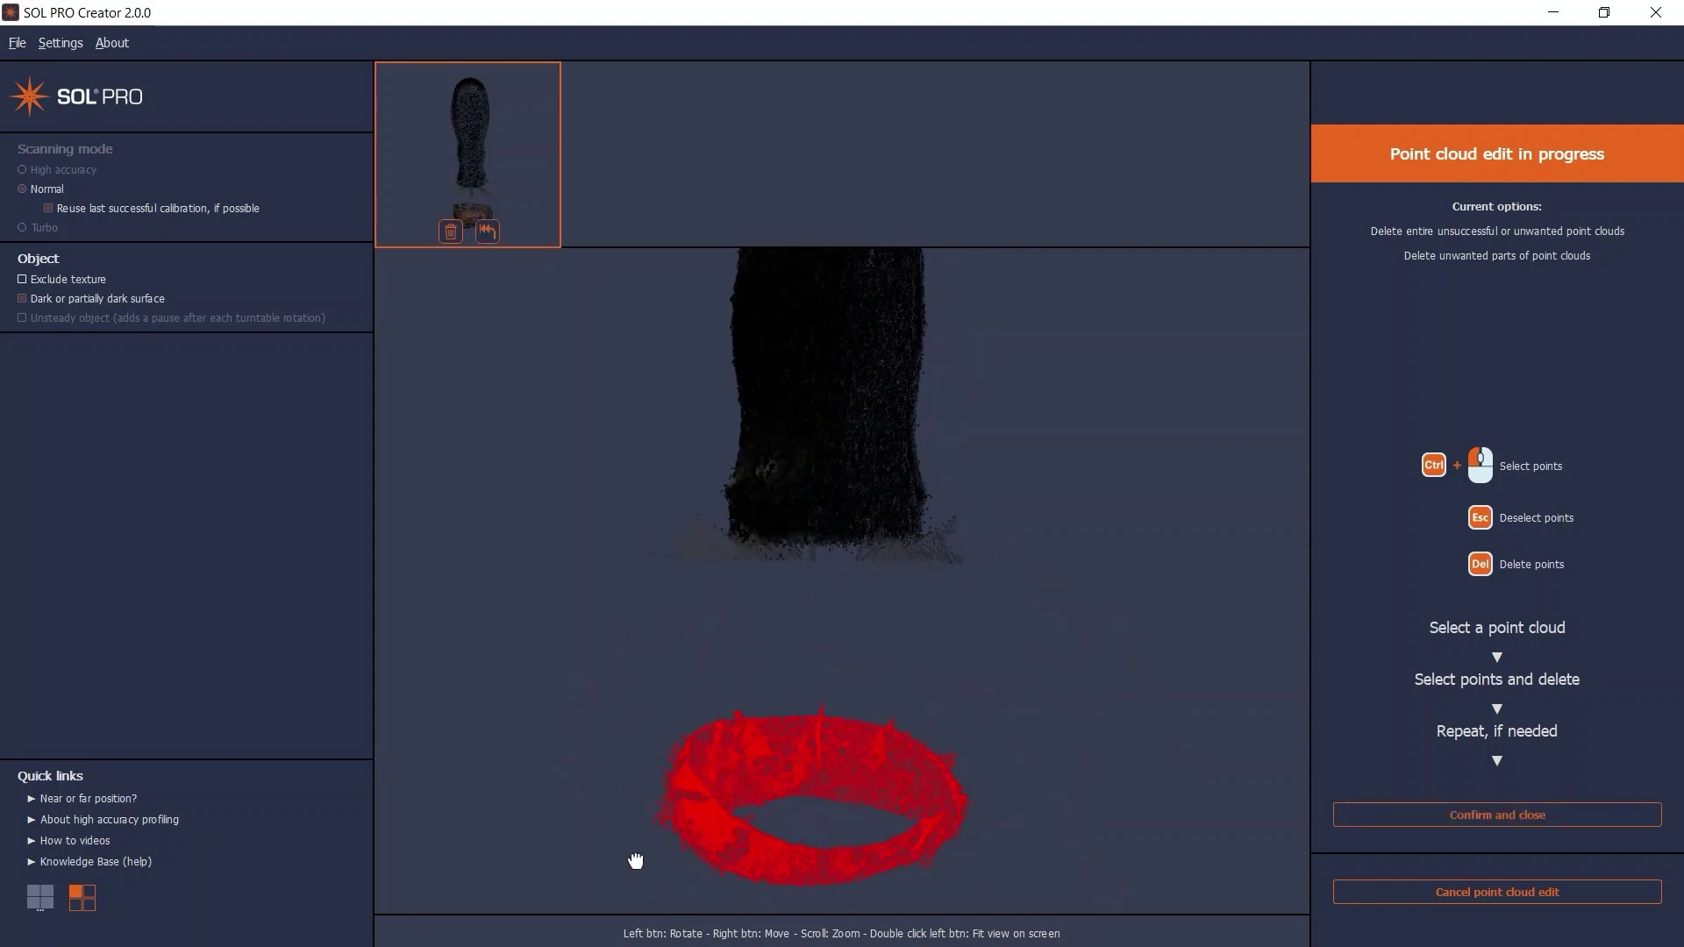
{"action": "key", "text": "Delete"}
Delete the remaining stray grey points around the black handle's lower end, and confirm the point cloud edit.
{"action": "mouse_move", "coordinate": [726, 695]}
{"action": "left_mouse_down"}
{"action": "mouse_move", "coordinate": [966, 731]}
{"action": "mouse_move", "coordinate": [805, 605]}
{"action": "mouse_move", "coordinate": [836, 501]}
{"action": "mouse_move", "coordinate": [850, 625]}
{"action": "mouse_move", "coordinate": [801, 645]}
{"action": "mouse_move", "coordinate": [456, 667]}
{"action": "mouse_move", "coordinate": [1062, 745]}
{"action": "mouse_move", "coordinate": [965, 743]}
{"action": "left_mouse_up"}
{"action": "scroll", "coordinate": [849, 626], "scroll_direction": "up", "scroll_amount": 6}
{"action": "key", "text": "Delete"}
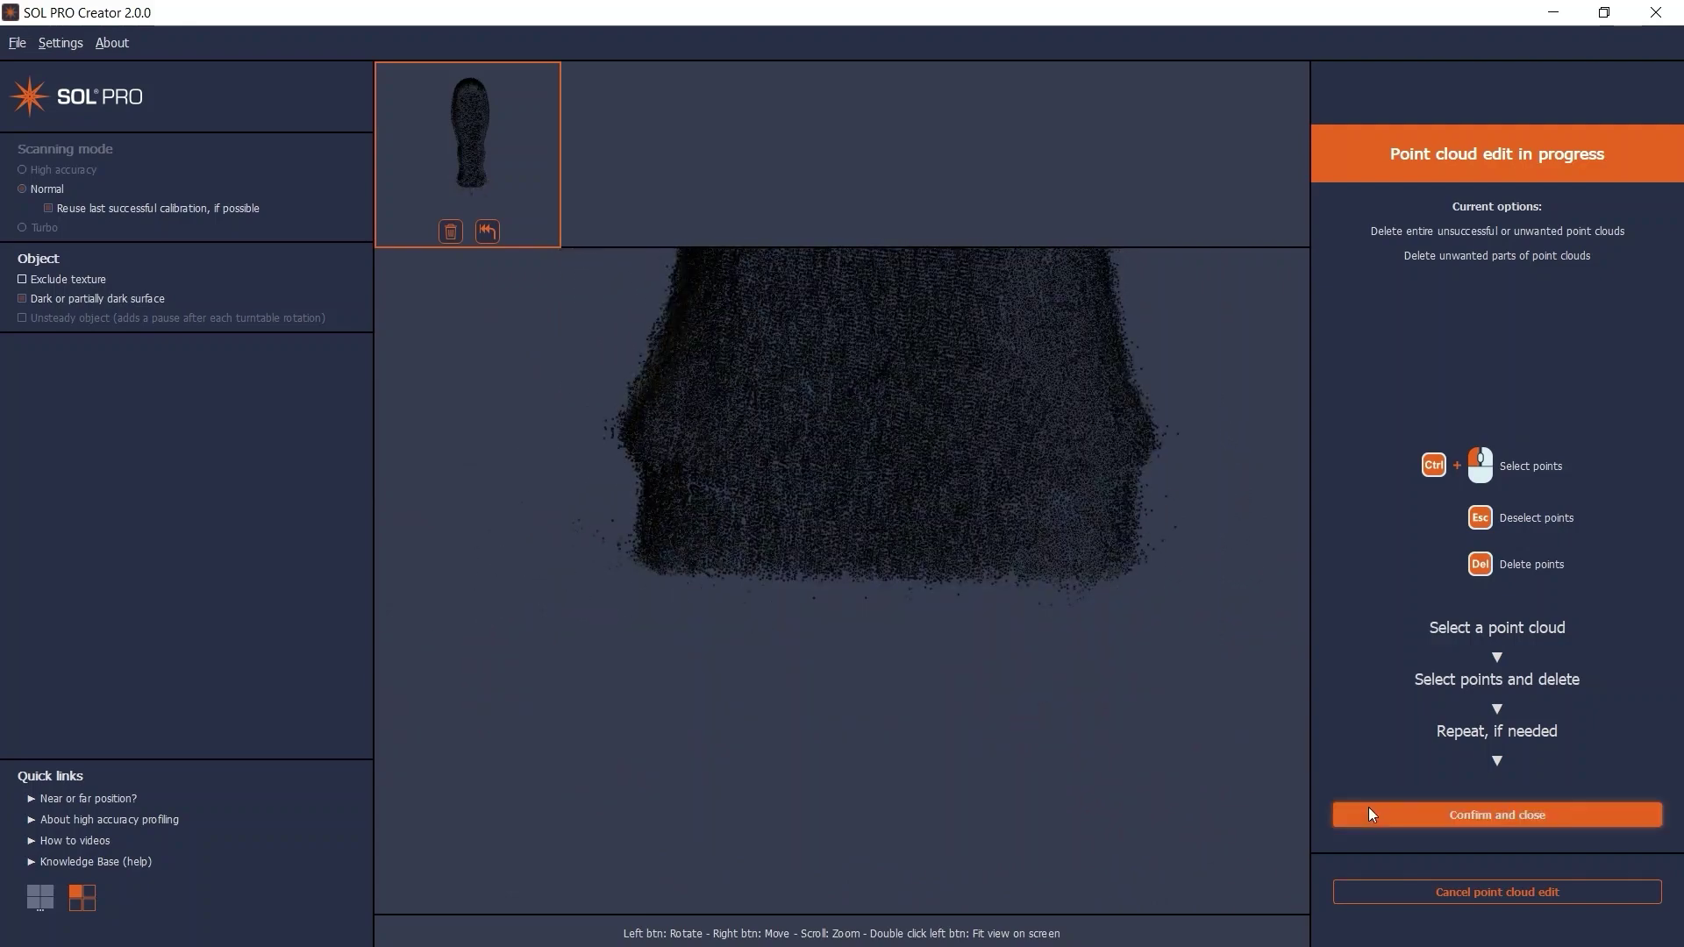
{"action": "left_click", "coordinate": [1368, 809]}
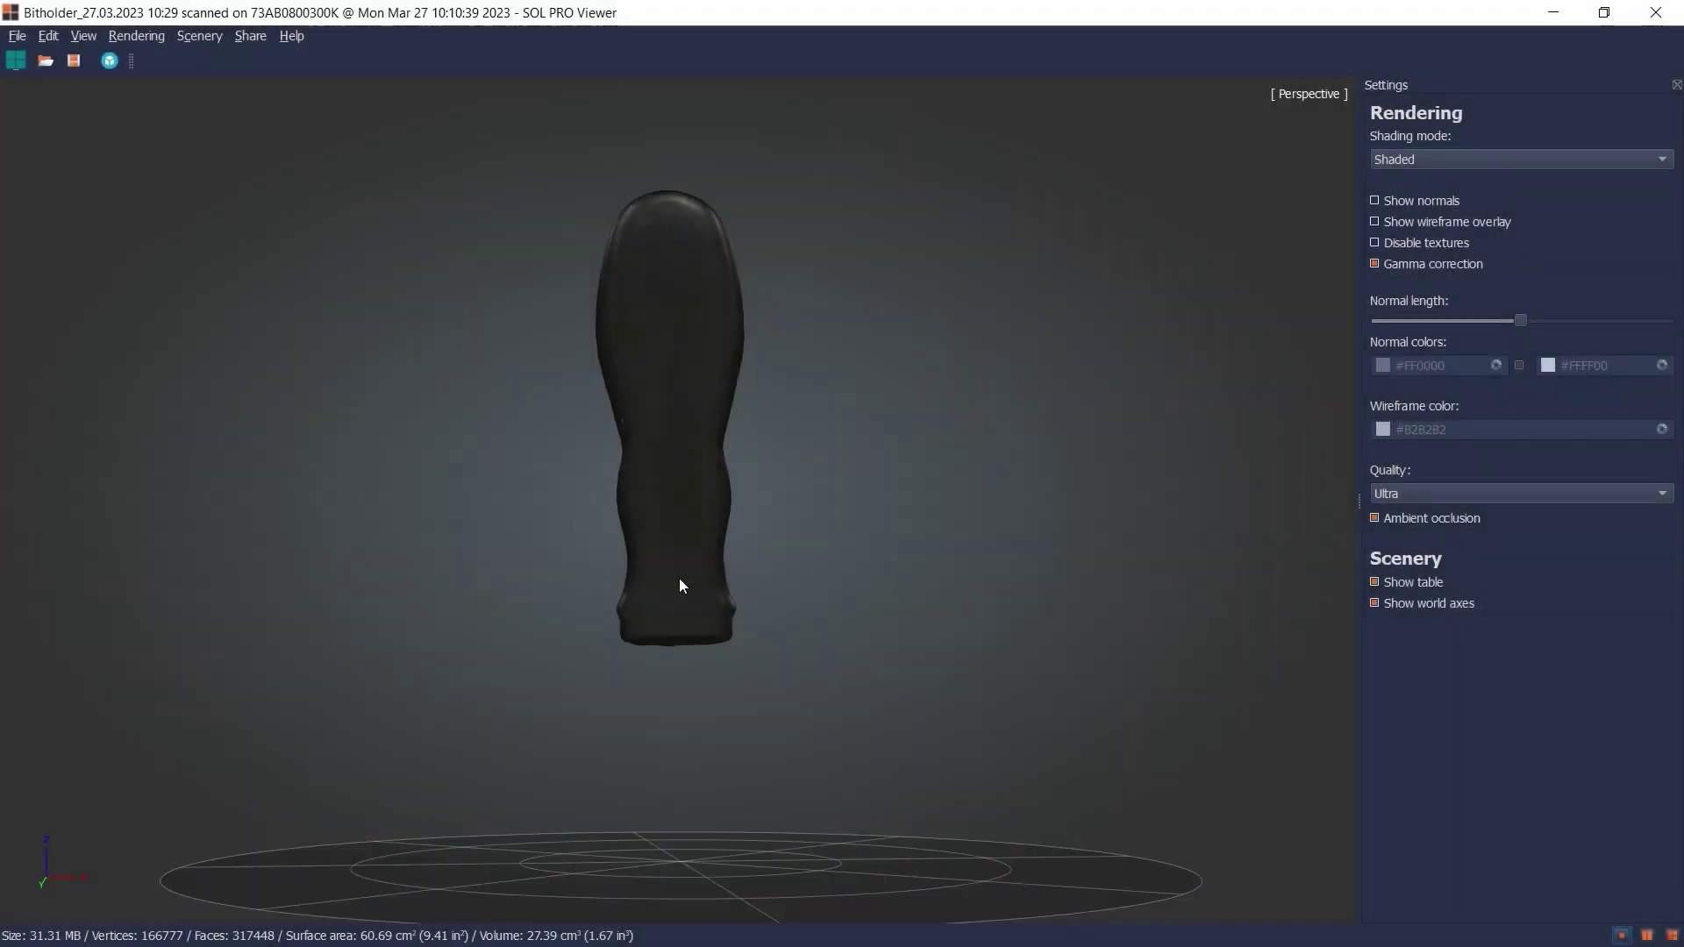
Inspect the black handle's final mesh up close in Wireframe shading mode.
{"action": "scroll", "coordinate": [725, 621], "scroll_direction": "up", "scroll_amount": 5}
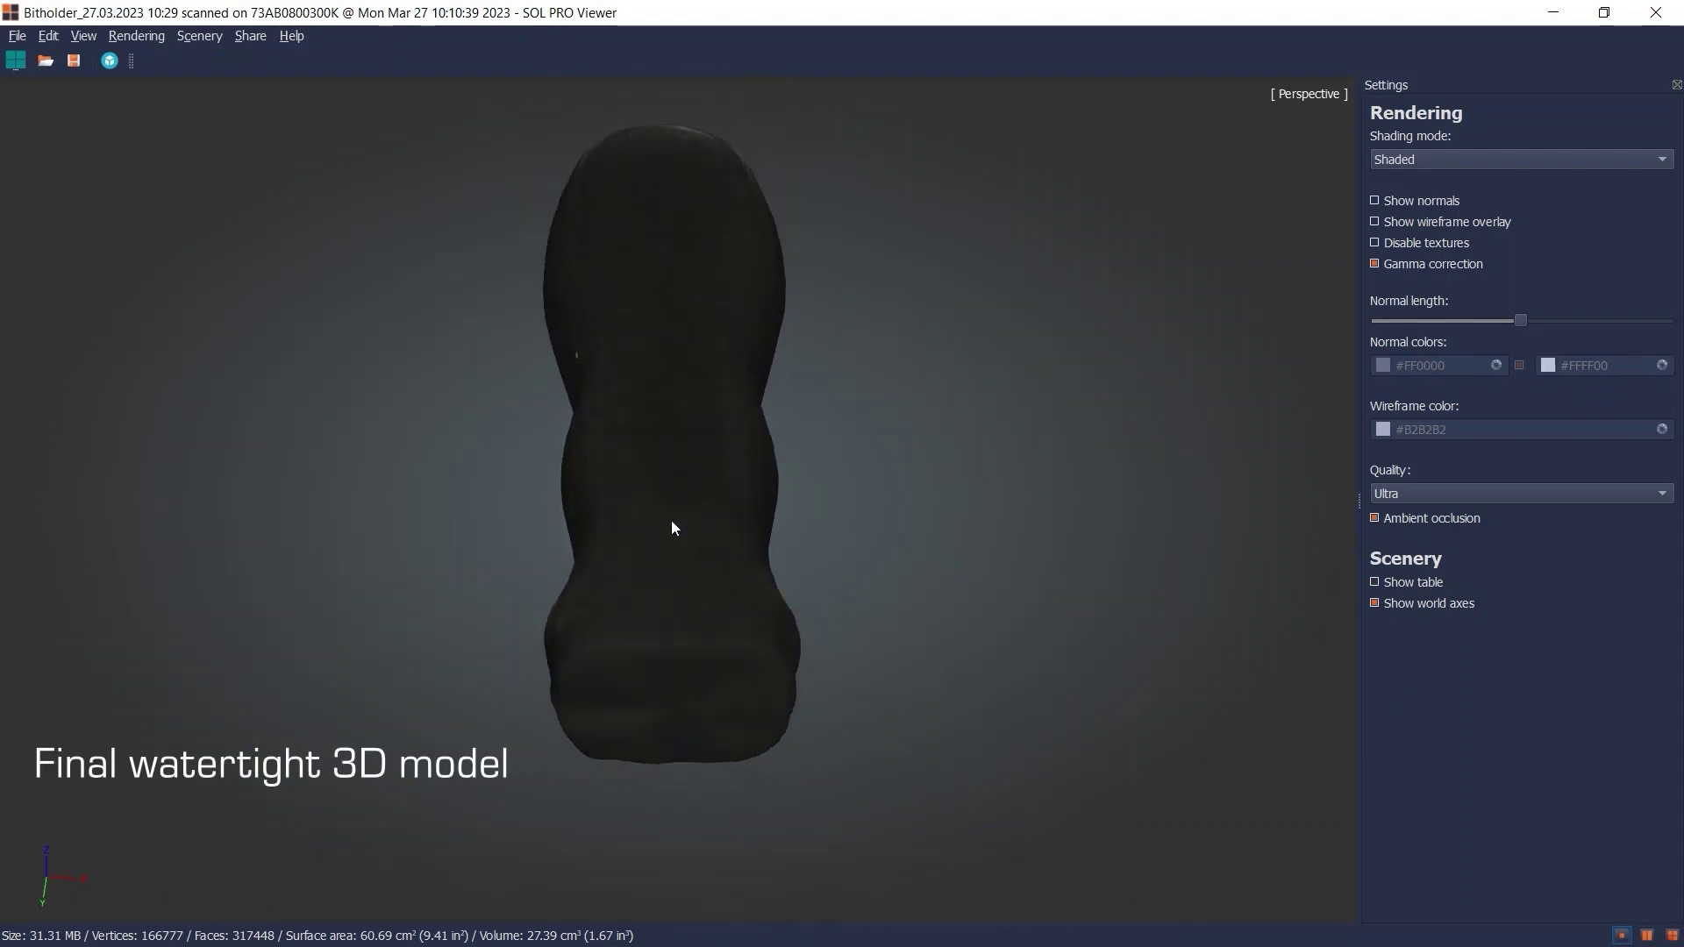
{"action": "mouse_move", "coordinate": [673, 527]}
{"action": "left_mouse_down"}
{"action": "mouse_move", "coordinate": [880, 628]}
{"action": "mouse_move", "coordinate": [714, 556]}
{"action": "left_mouse_up"}
{"action": "left_click", "coordinate": [1522, 159]}
{"action": "left_click", "coordinate": [1421, 195]}
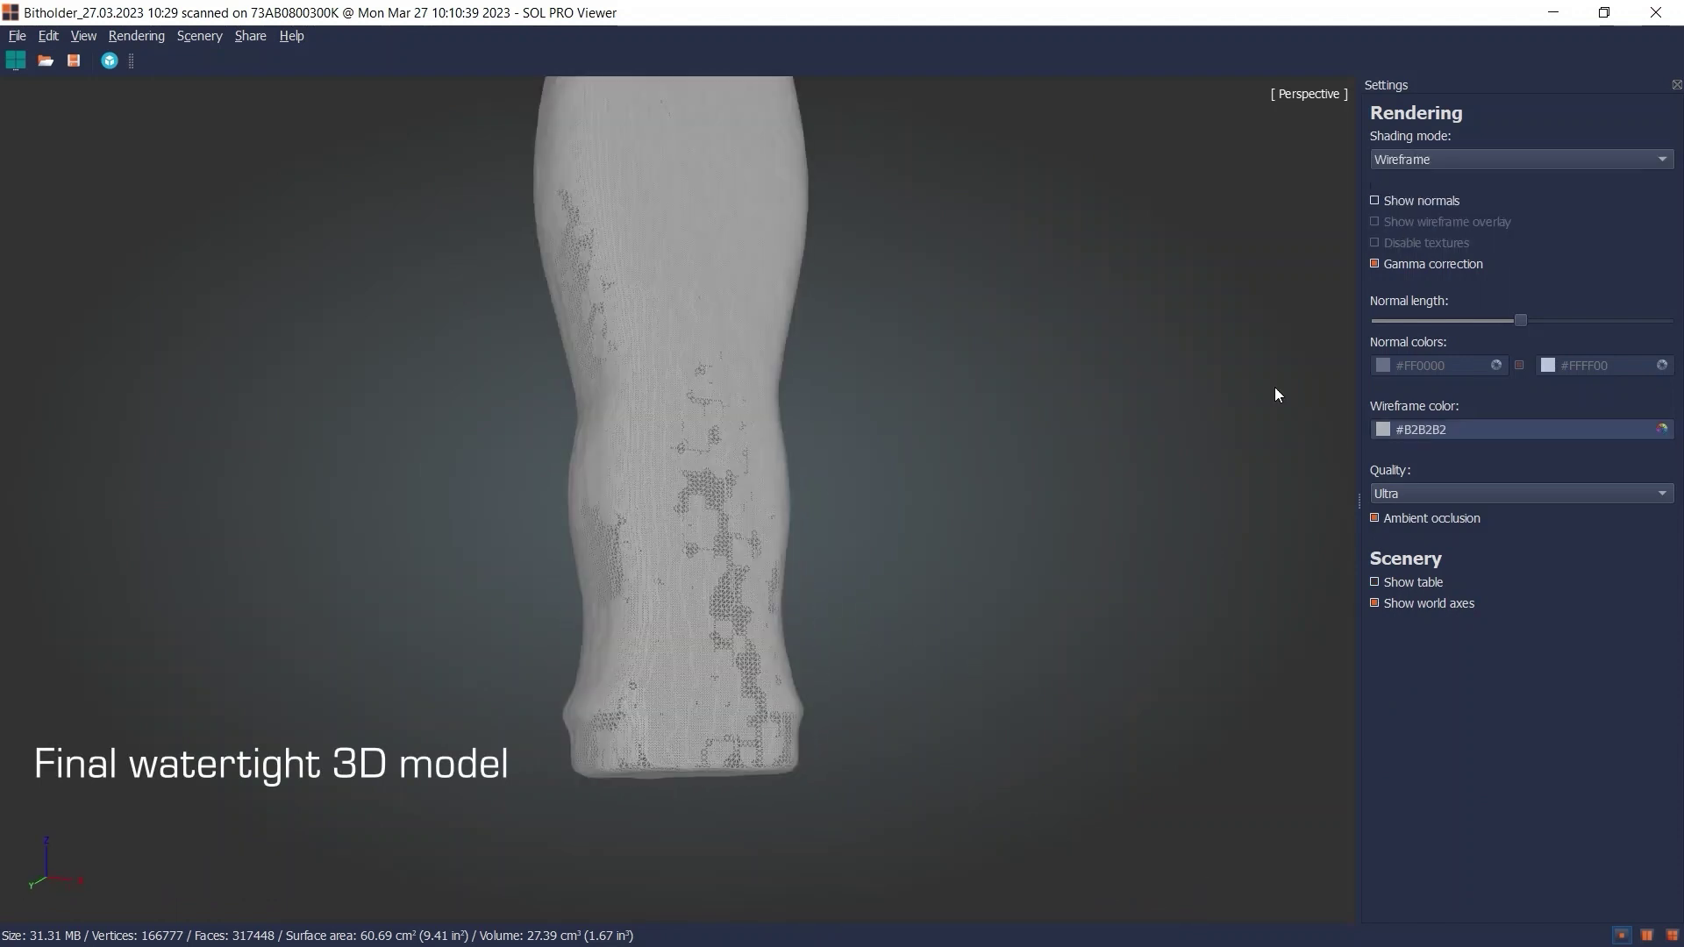
{"action": "left_click_drag", "start_coordinate": [1276, 395], "coordinate": [899, 454]}
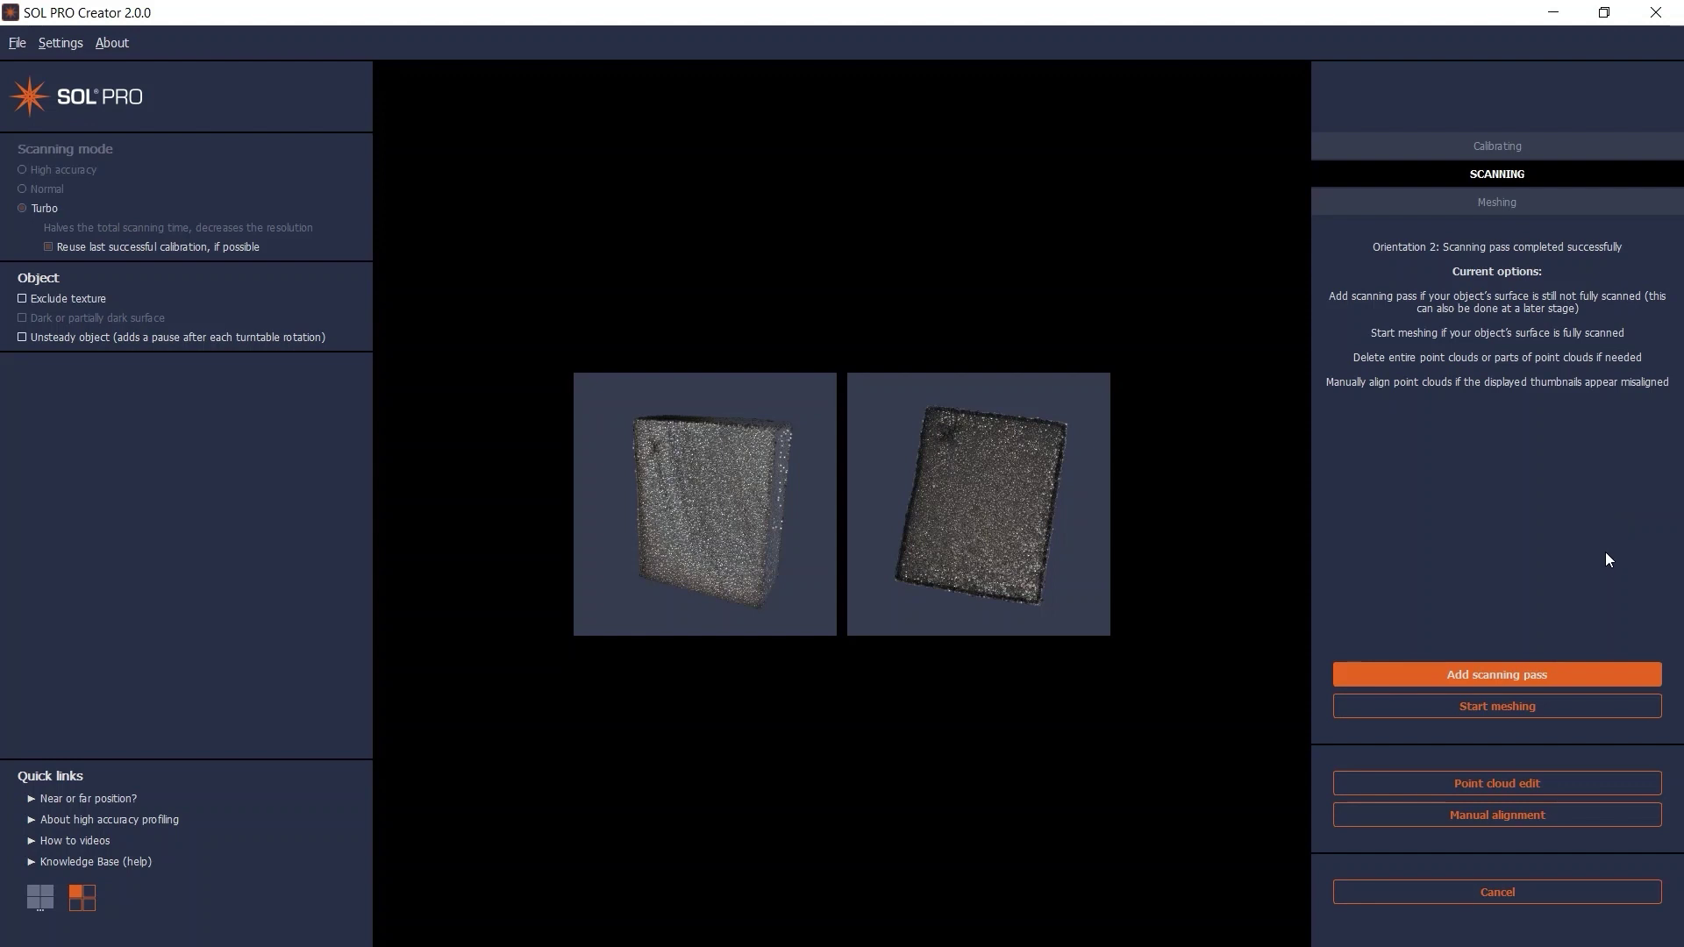
Start manual alignment of the foam block's second point cloud, and mark three corner points on point cloud 1.
{"action": "left_click", "coordinate": [1628, 810]}
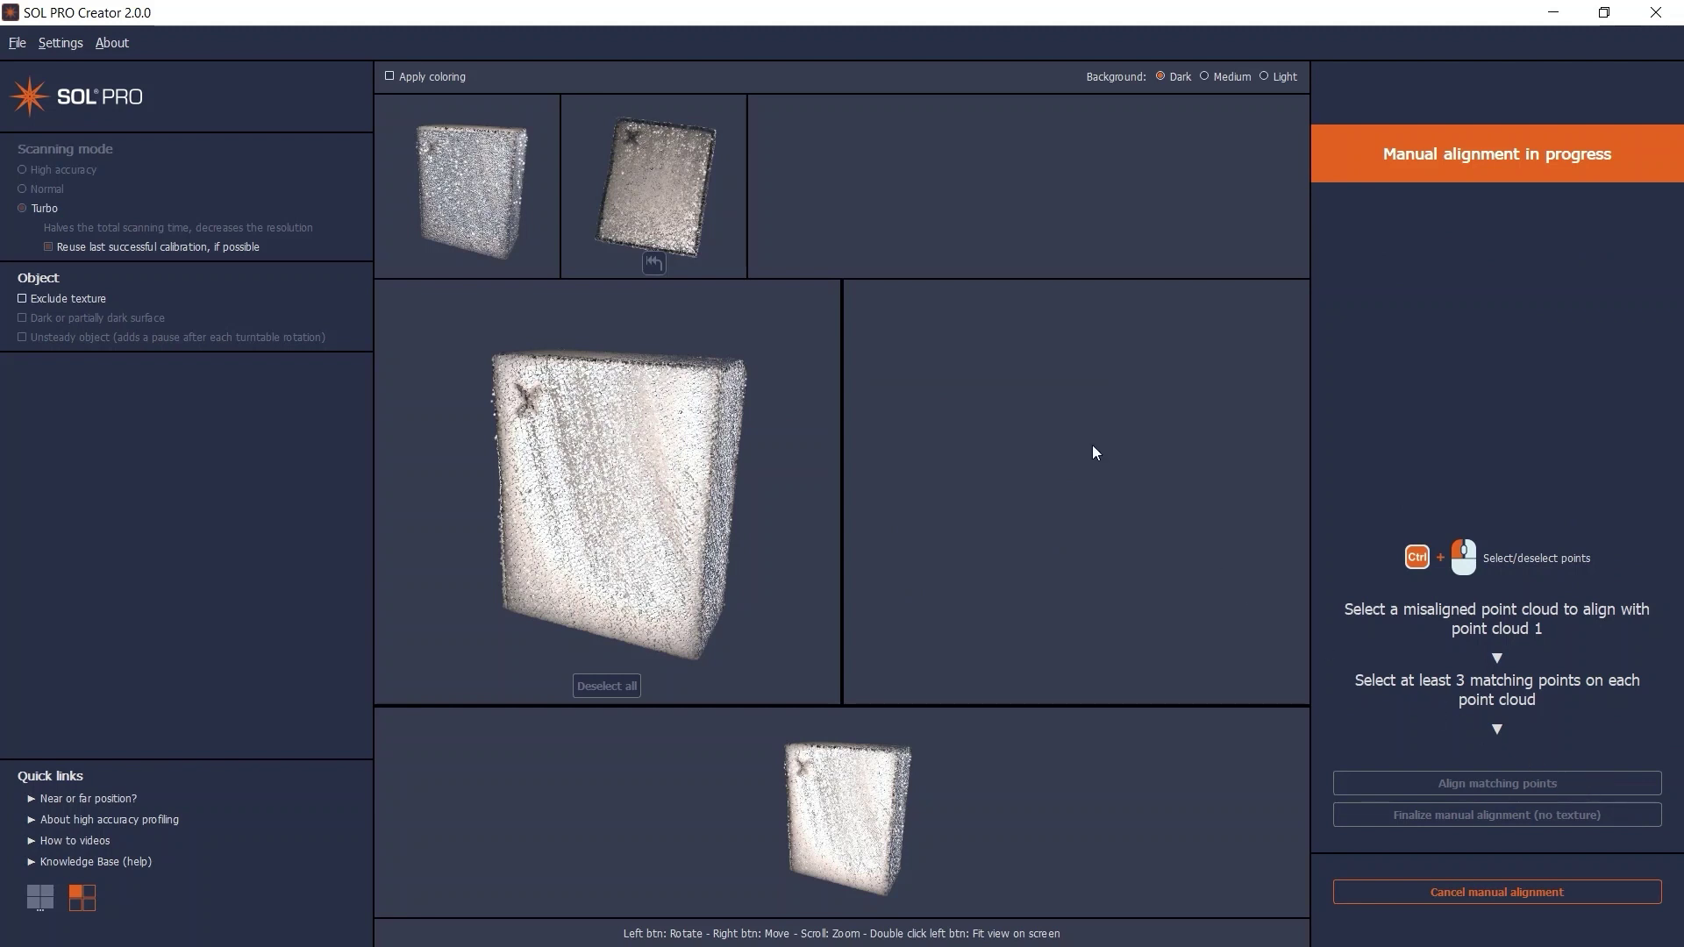
{"action": "left_click", "coordinate": [680, 174]}
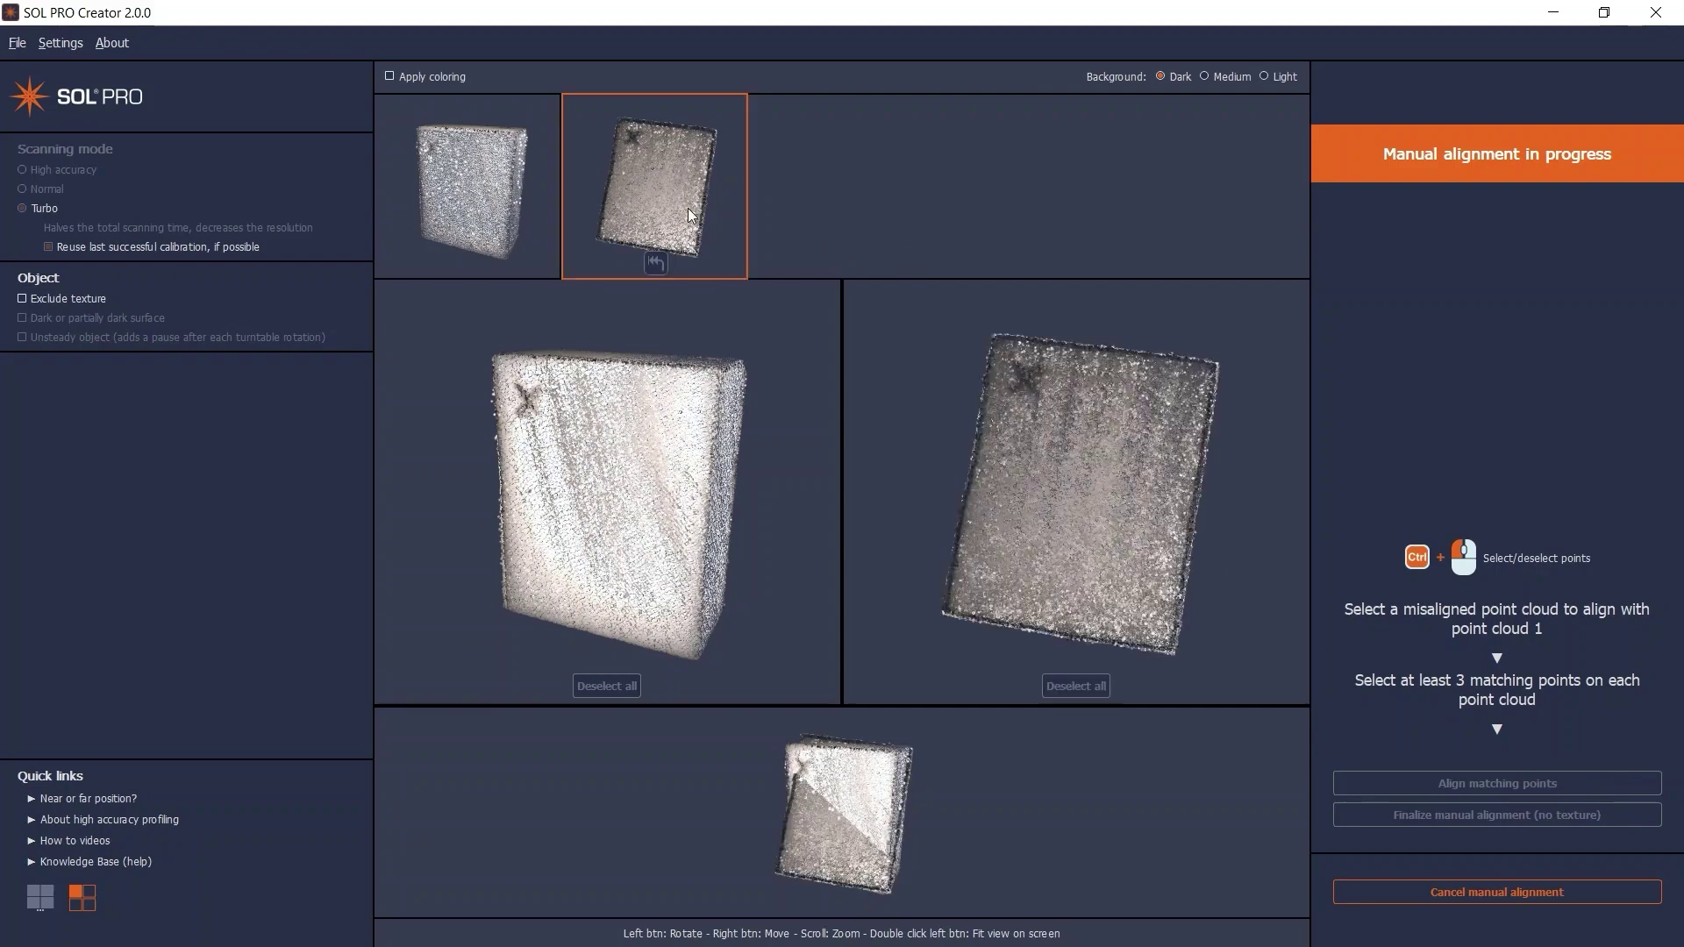
{"action": "left_click_drag", "start_coordinate": [631, 549], "coordinate": [605, 456]}
{"action": "left_click", "coordinate": [714, 675], "text": "ctrl"}
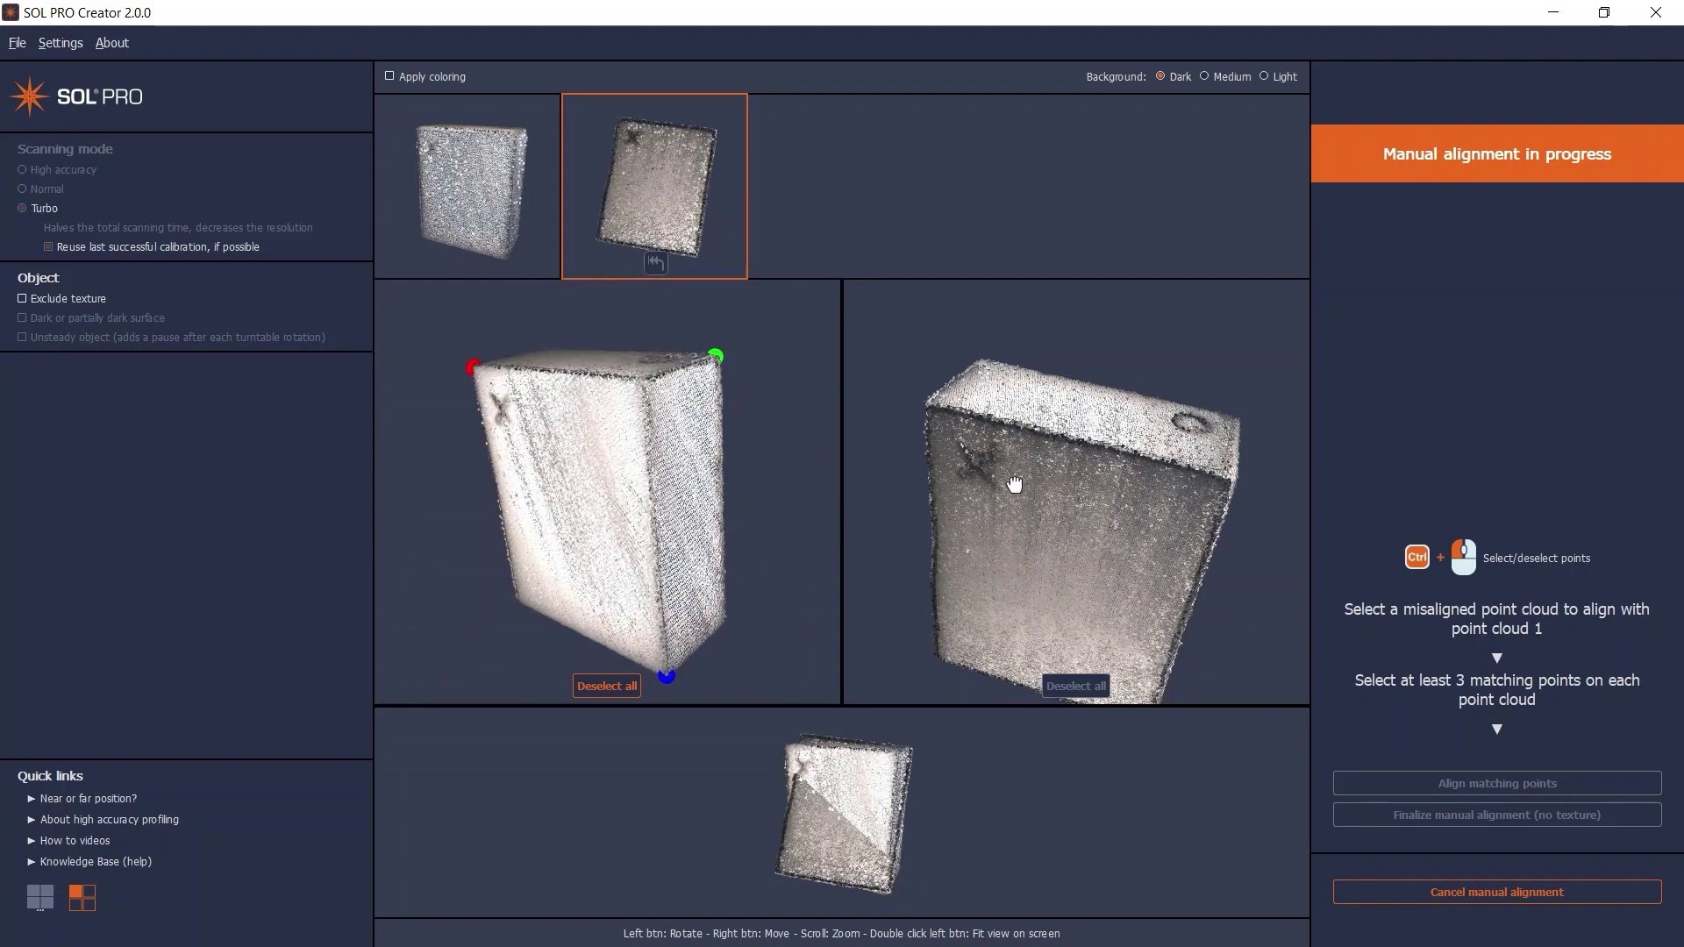
Mark the green matching point on point cloud 2 at the top corner beside the drawn circle, correcting its placement to the corner's tip.
{"action": "left_click_drag", "start_coordinate": [1007, 482], "coordinate": [1116, 500]}
{"action": "scroll", "coordinate": [1087, 408], "scroll_direction": "up", "scroll_amount": 3}
{"action": "left_click_drag", "start_coordinate": [1088, 408], "coordinate": [1064, 462]}
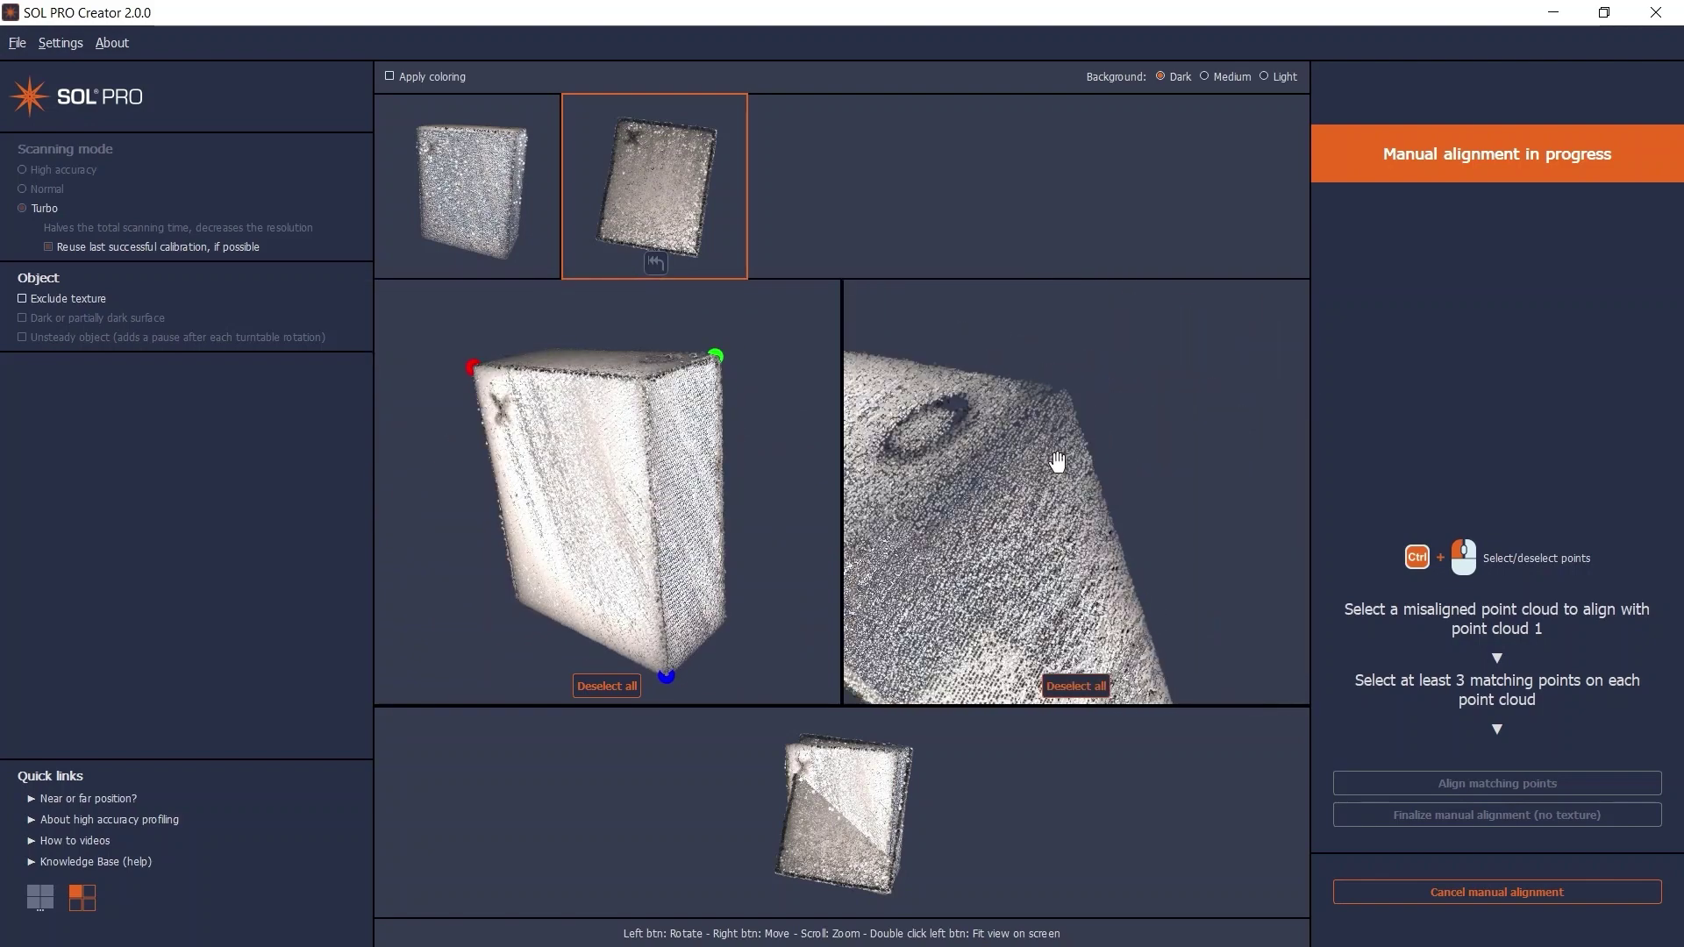
{"action": "left_click", "coordinate": [1062, 395], "text": "ctrl"}
{"action": "scroll", "coordinate": [1038, 429], "scroll_direction": "up", "scroll_amount": 5}
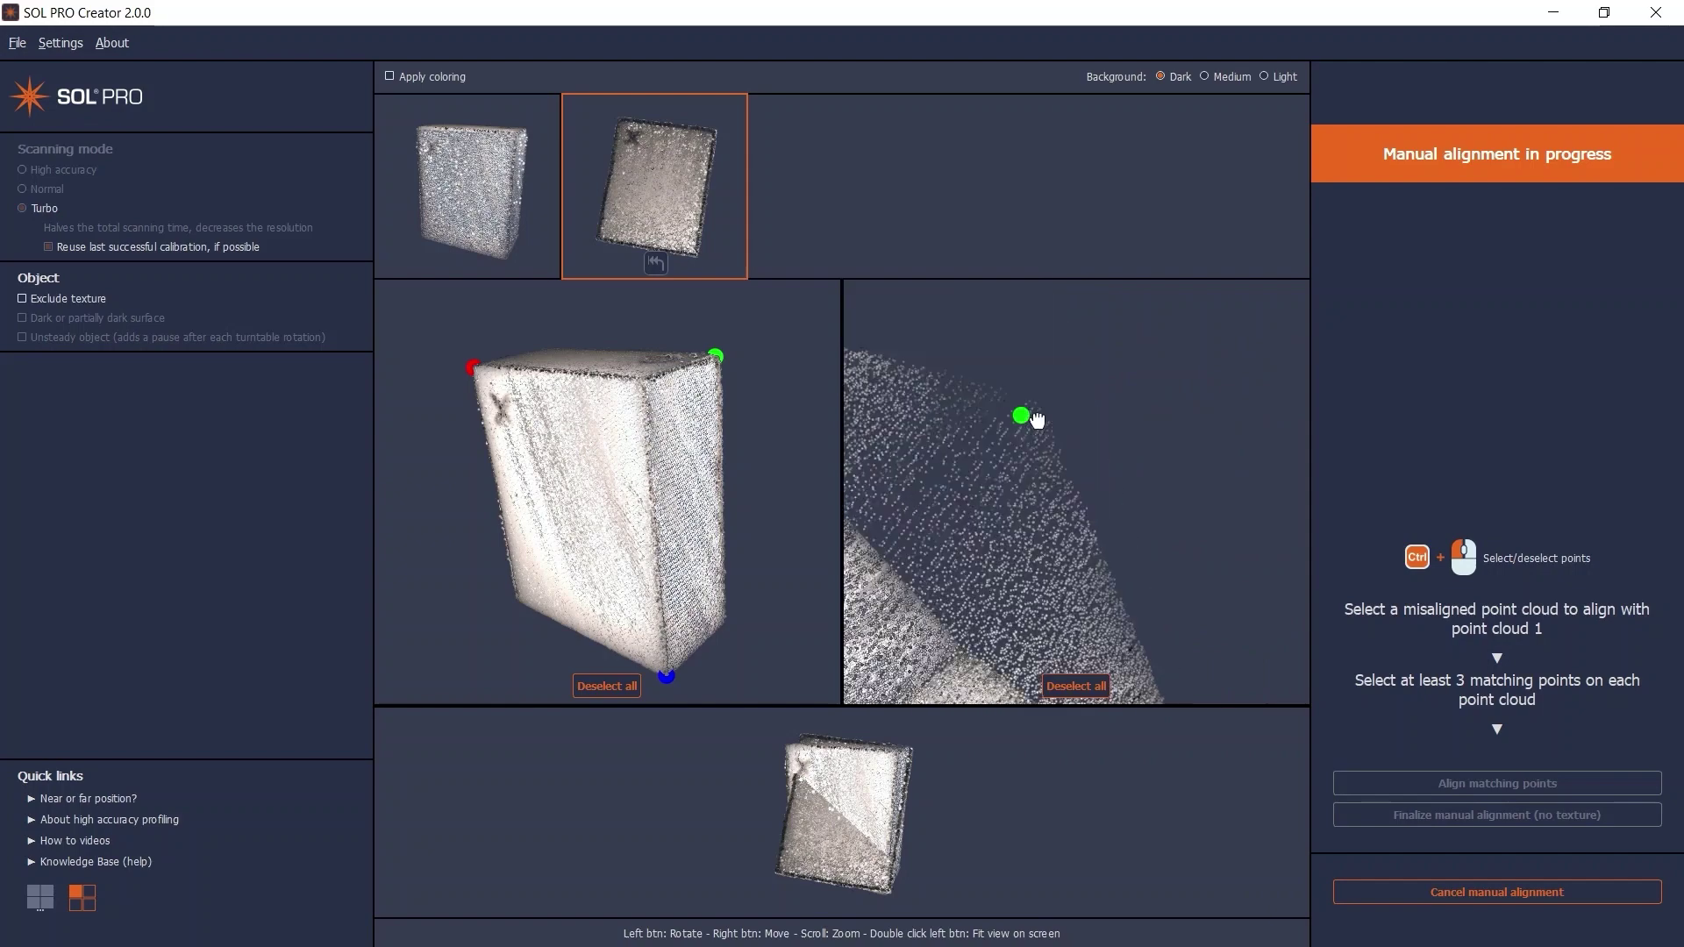
{"action": "left_click", "coordinate": [1008, 554], "text": "ctrl"}
{"action": "left_click", "coordinate": [1022, 535], "text": "ctrl"}
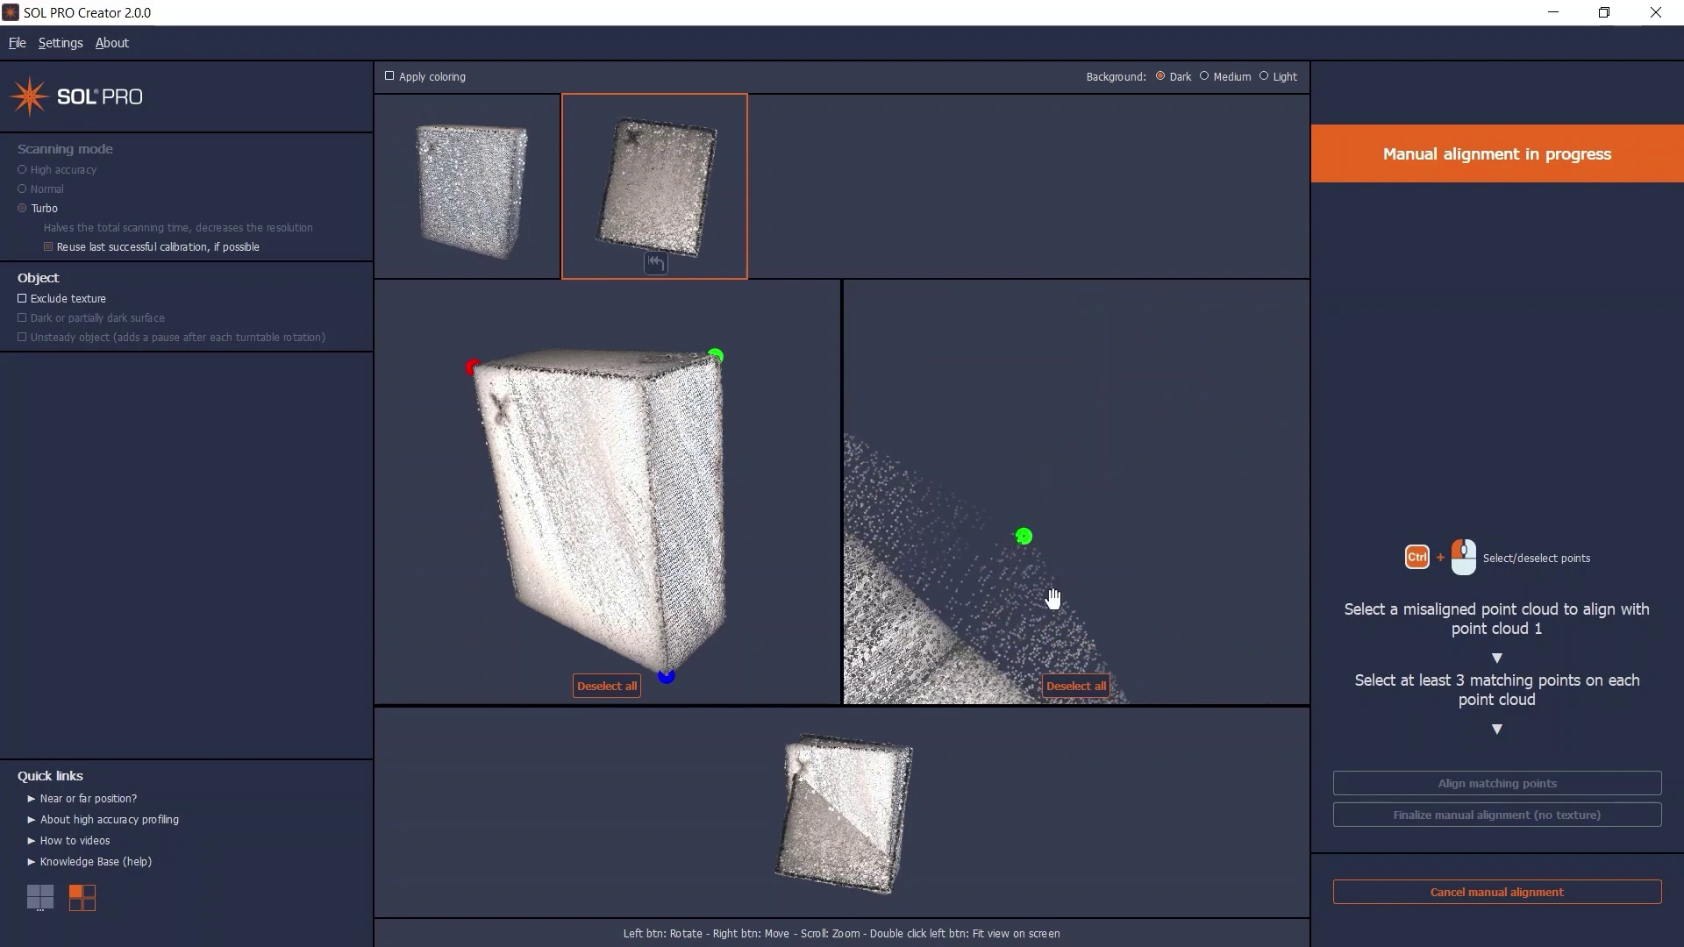
Mark the blue matching point on point cloud 2 at the bottom corner diagonally opposite the X mark.
{"action": "scroll", "coordinate": [1034, 540], "scroll_direction": "down", "scroll_amount": 5}
{"action": "left_click_drag", "start_coordinate": [1131, 582], "coordinate": [1097, 489]}
{"action": "left_click", "coordinate": [1097, 488], "text": "ctrl"}
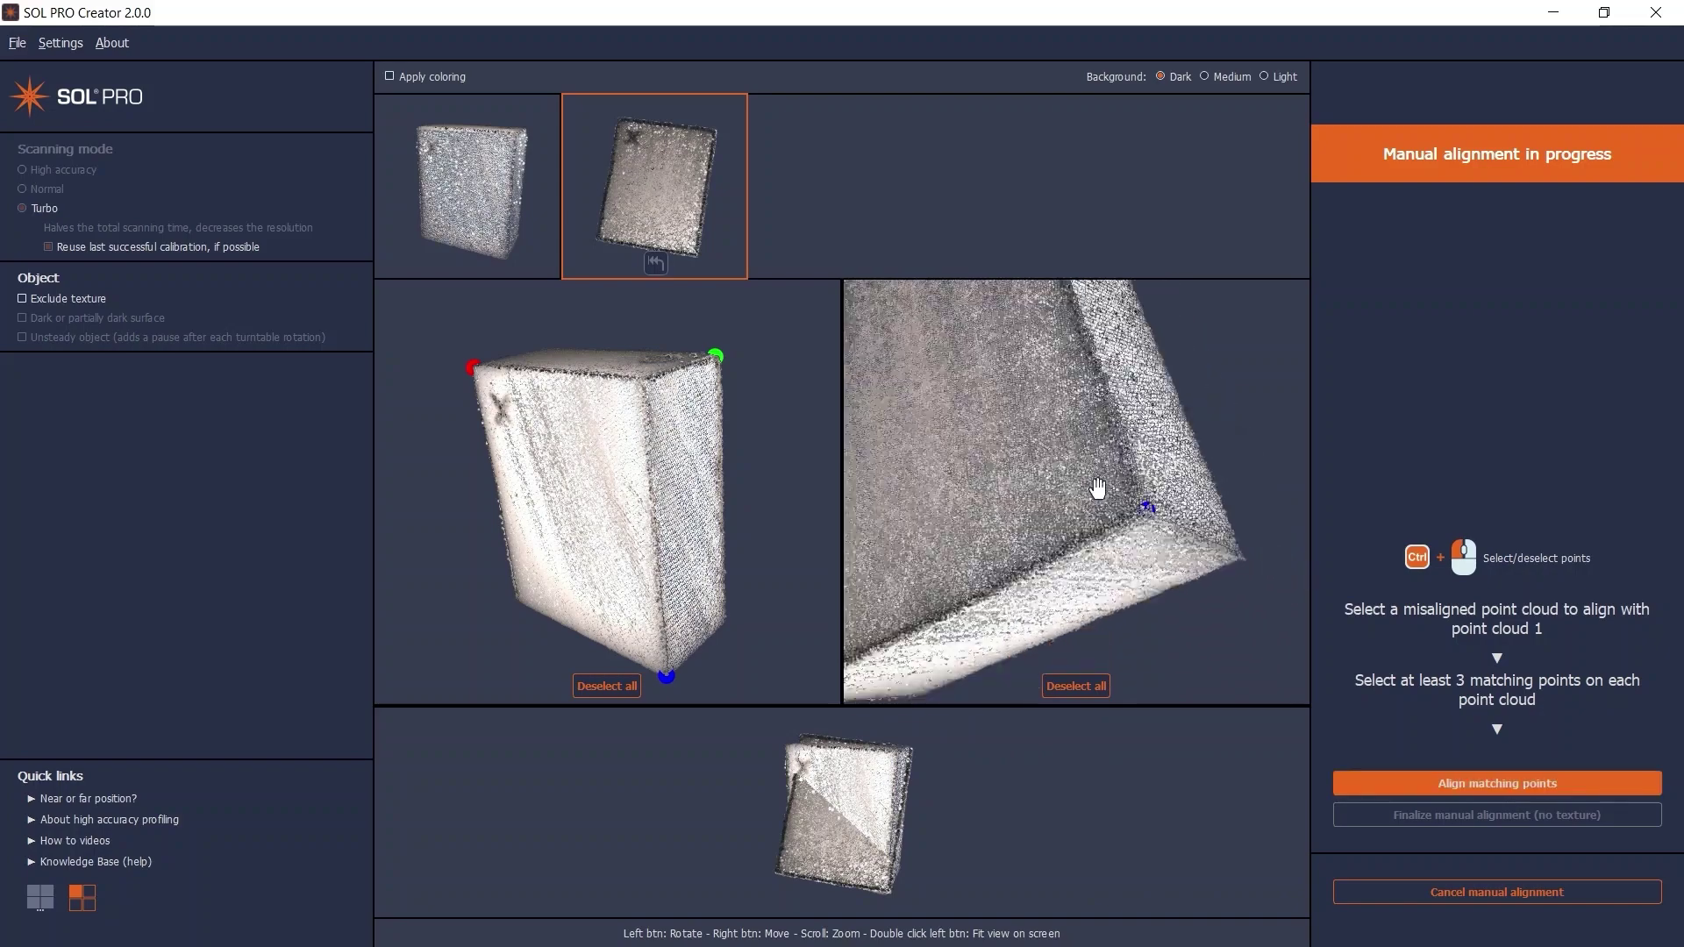
Mark a fourth matching point at the center of the drawn circle on both point clouds.
{"action": "scroll", "coordinate": [1097, 488], "scroll_direction": "down", "scroll_amount": 2}
{"action": "scroll", "coordinate": [590, 518], "scroll_direction": "up", "scroll_amount": 5}
{"action": "scroll", "coordinate": [1087, 525], "scroll_direction": "up", "scroll_amount": 3}
{"action": "scroll", "coordinate": [1088, 525], "scroll_direction": "down", "scroll_amount": 2}
{"action": "scroll", "coordinate": [740, 530], "scroll_direction": "up", "scroll_amount": 3}
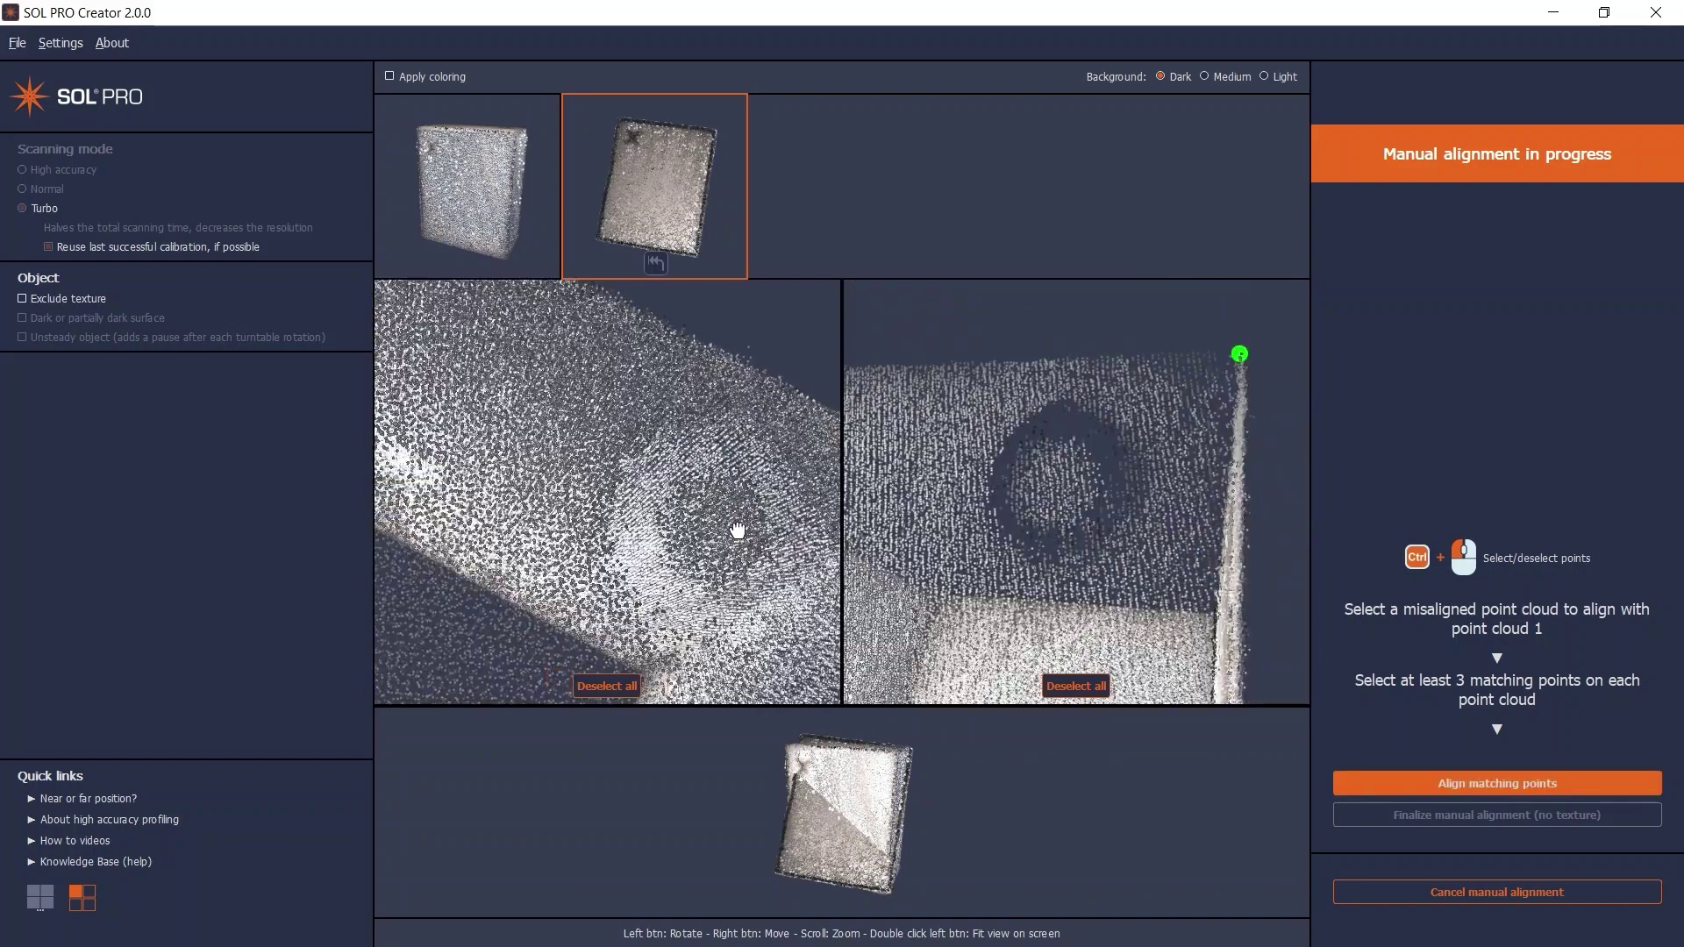
{"action": "left_click", "coordinate": [620, 482], "text": "ctrl"}
{"action": "left_click", "coordinate": [1071, 485], "text": "ctrl"}
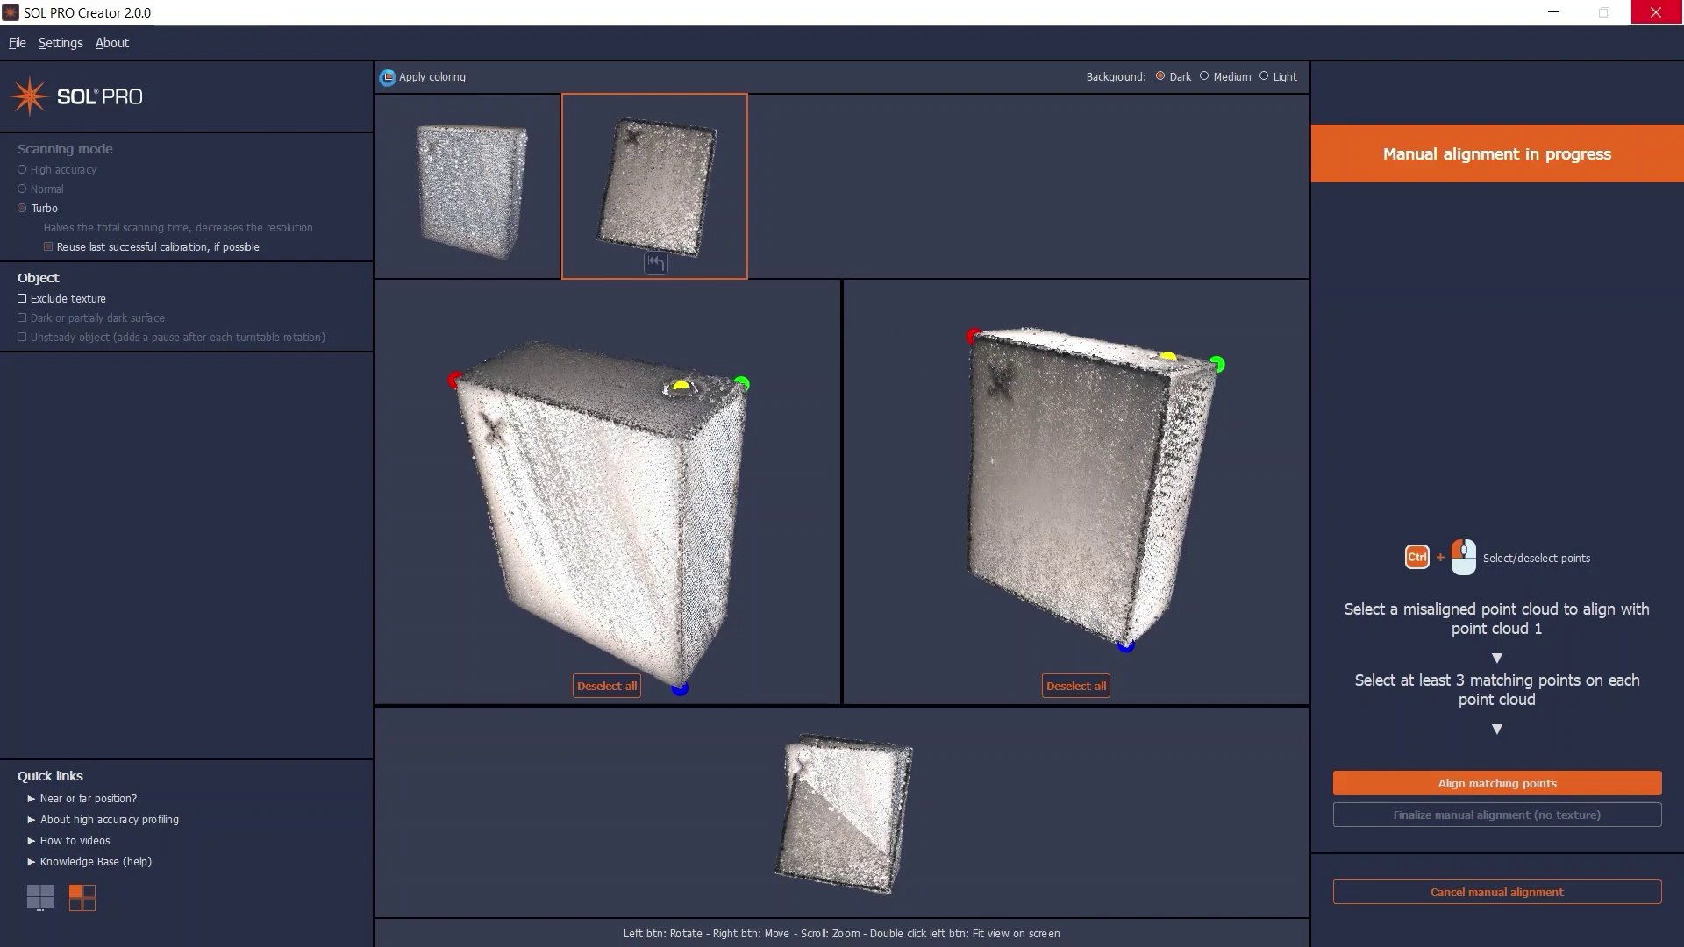
Check the misaligned foam clouds with coloring applied in an enlarged combined preview, and turn the coloring off.
{"action": "left_click", "coordinate": [390, 78]}
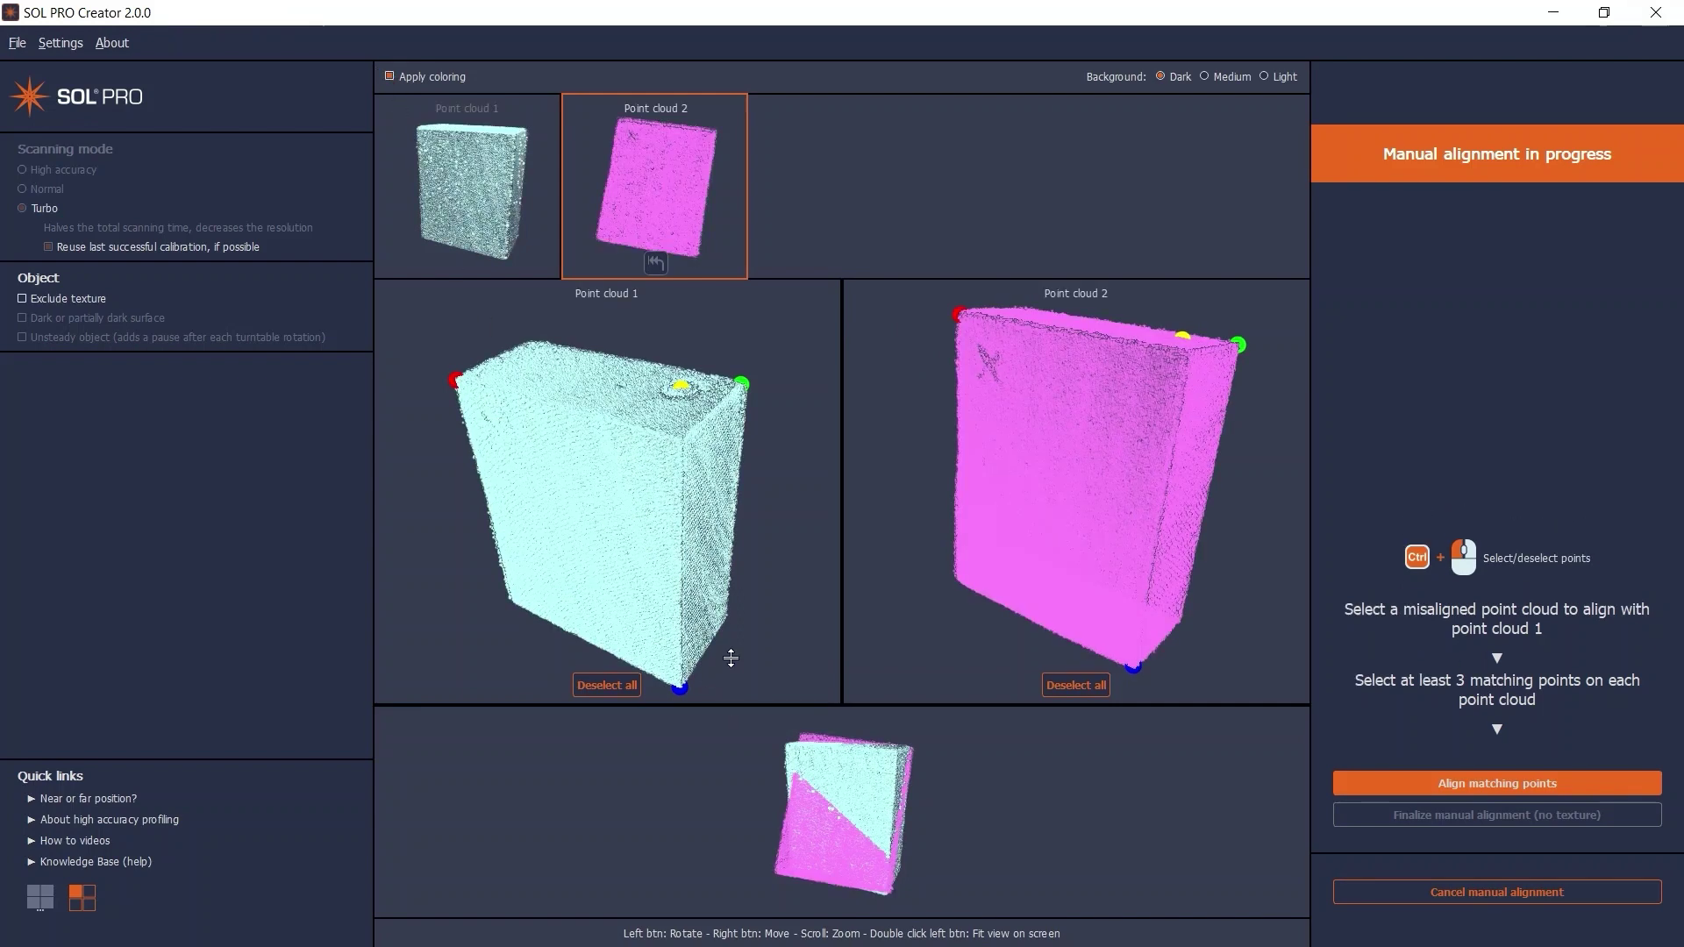
{"action": "left_click_drag", "start_coordinate": [732, 704], "coordinate": [743, 513]}
{"action": "left_click_drag", "start_coordinate": [824, 579], "coordinate": [671, 677]}
{"action": "left_click", "coordinate": [390, 76]}
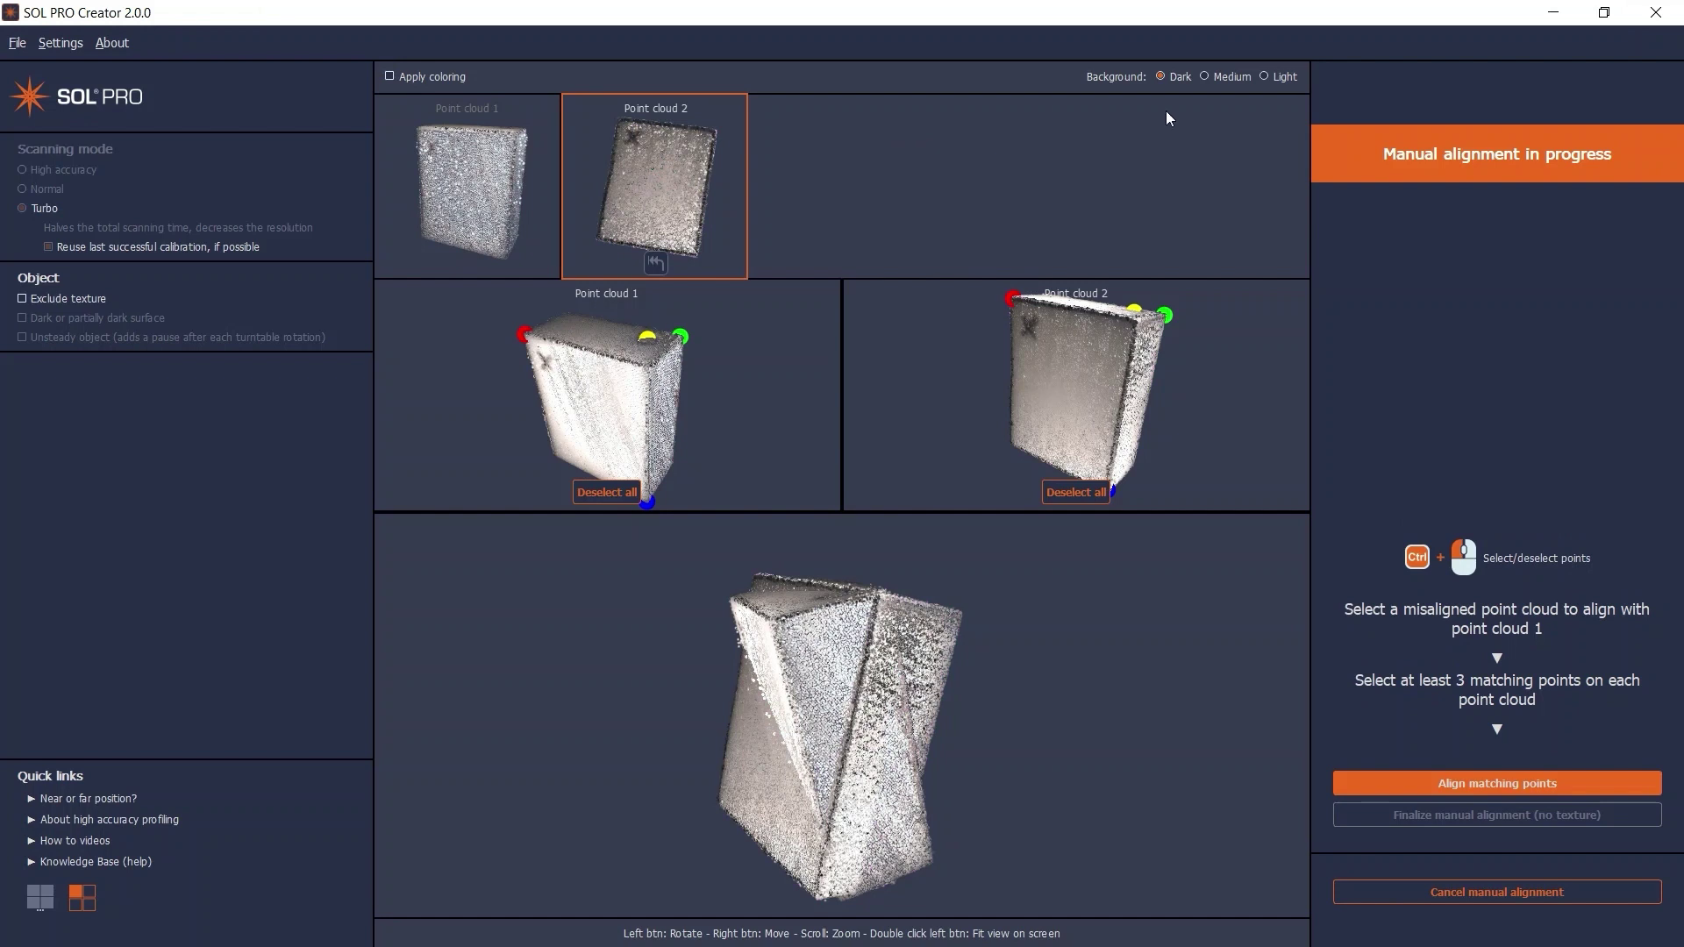
Try the Medium and Light backgrounds for the alignment views, and return to Dark.
{"action": "left_click", "coordinate": [1205, 76]}
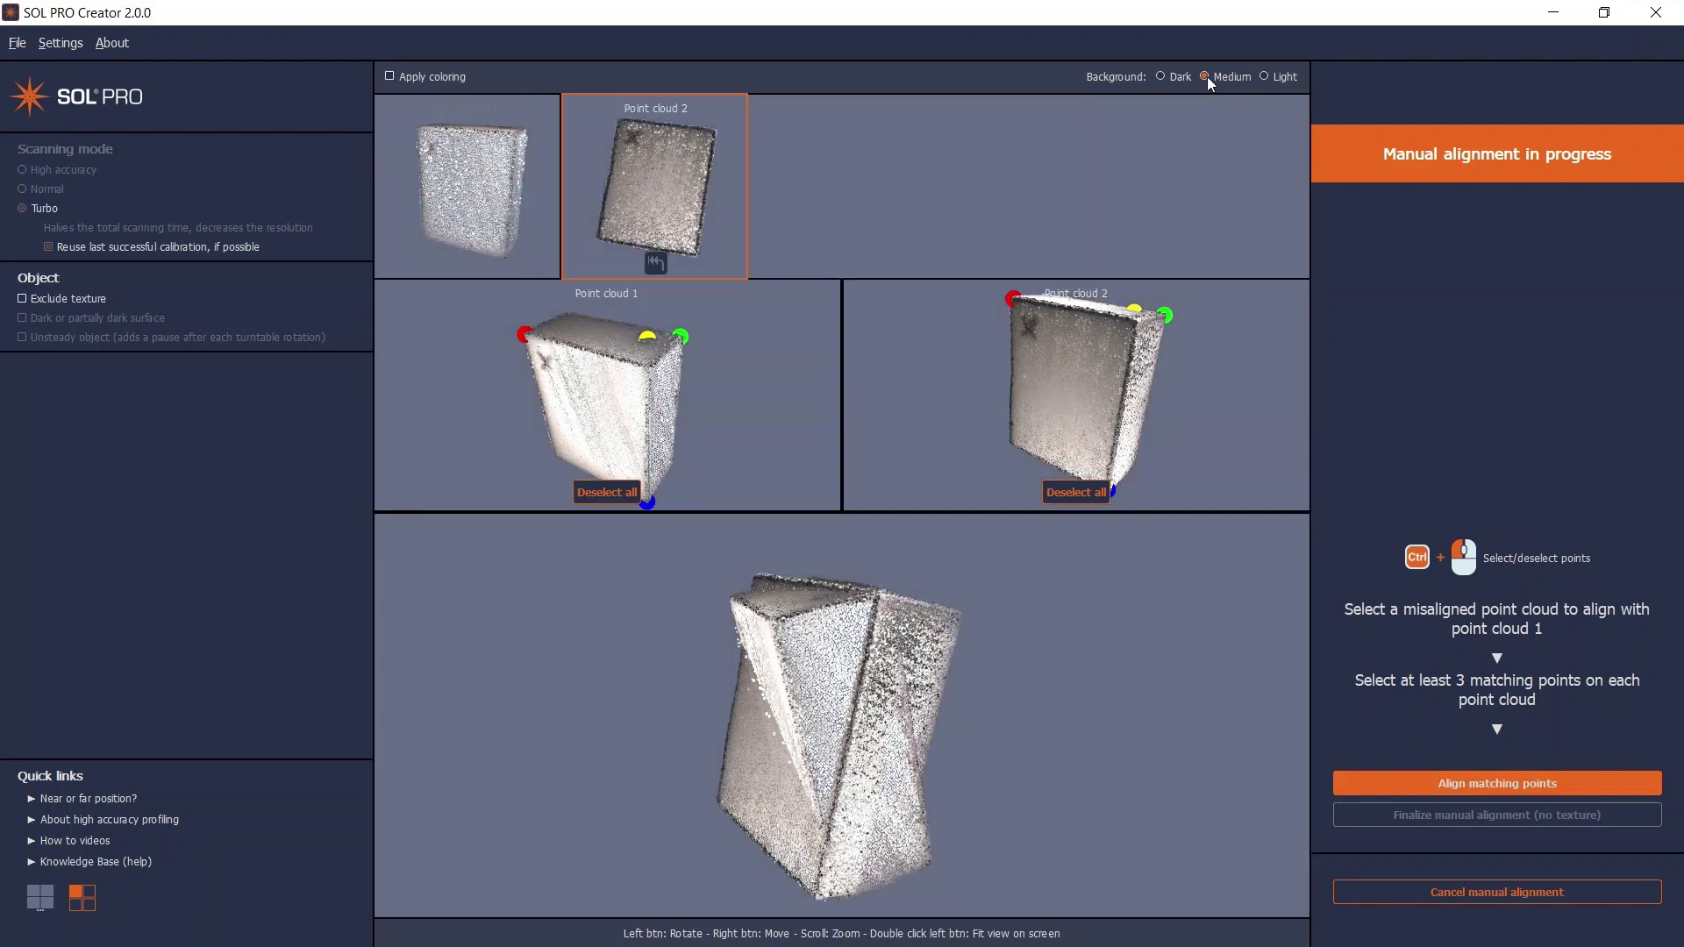
{"action": "left_click", "coordinate": [1262, 74]}
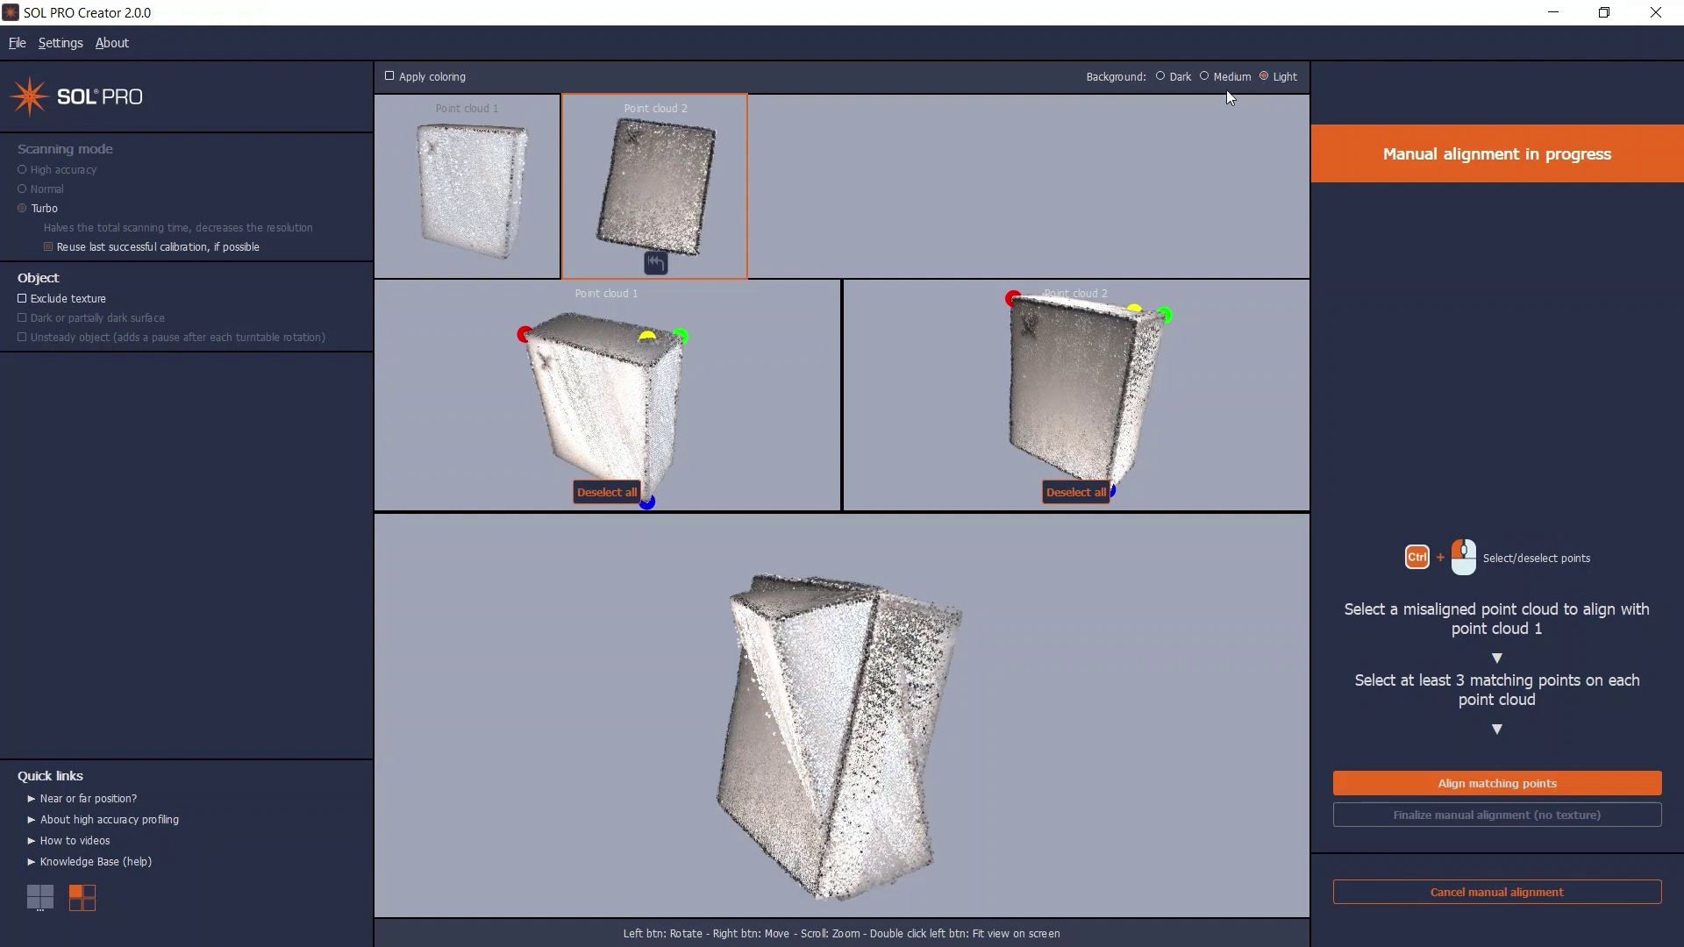
{"action": "left_click", "coordinate": [1160, 76]}
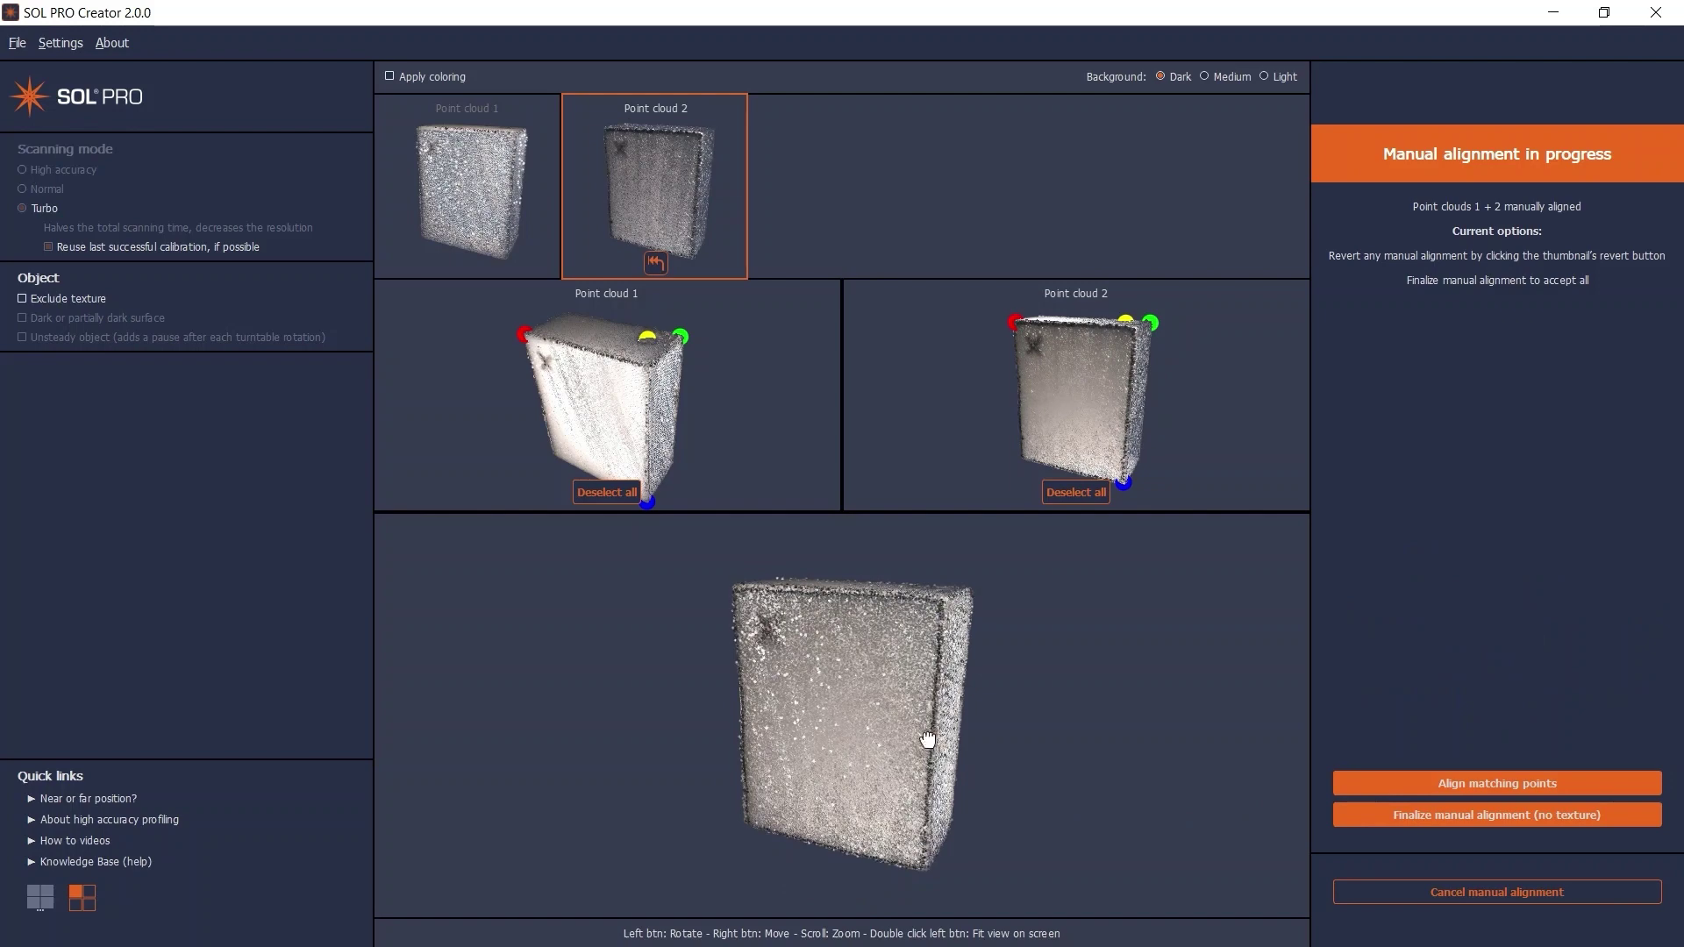
Check the fit of the two aligned foam point clouds in the combined preview with coloring applied.
{"action": "right_click_drag", "start_coordinate": [934, 746], "coordinate": [783, 767]}
{"action": "left_click_drag", "start_coordinate": [783, 767], "coordinate": [900, 667]}
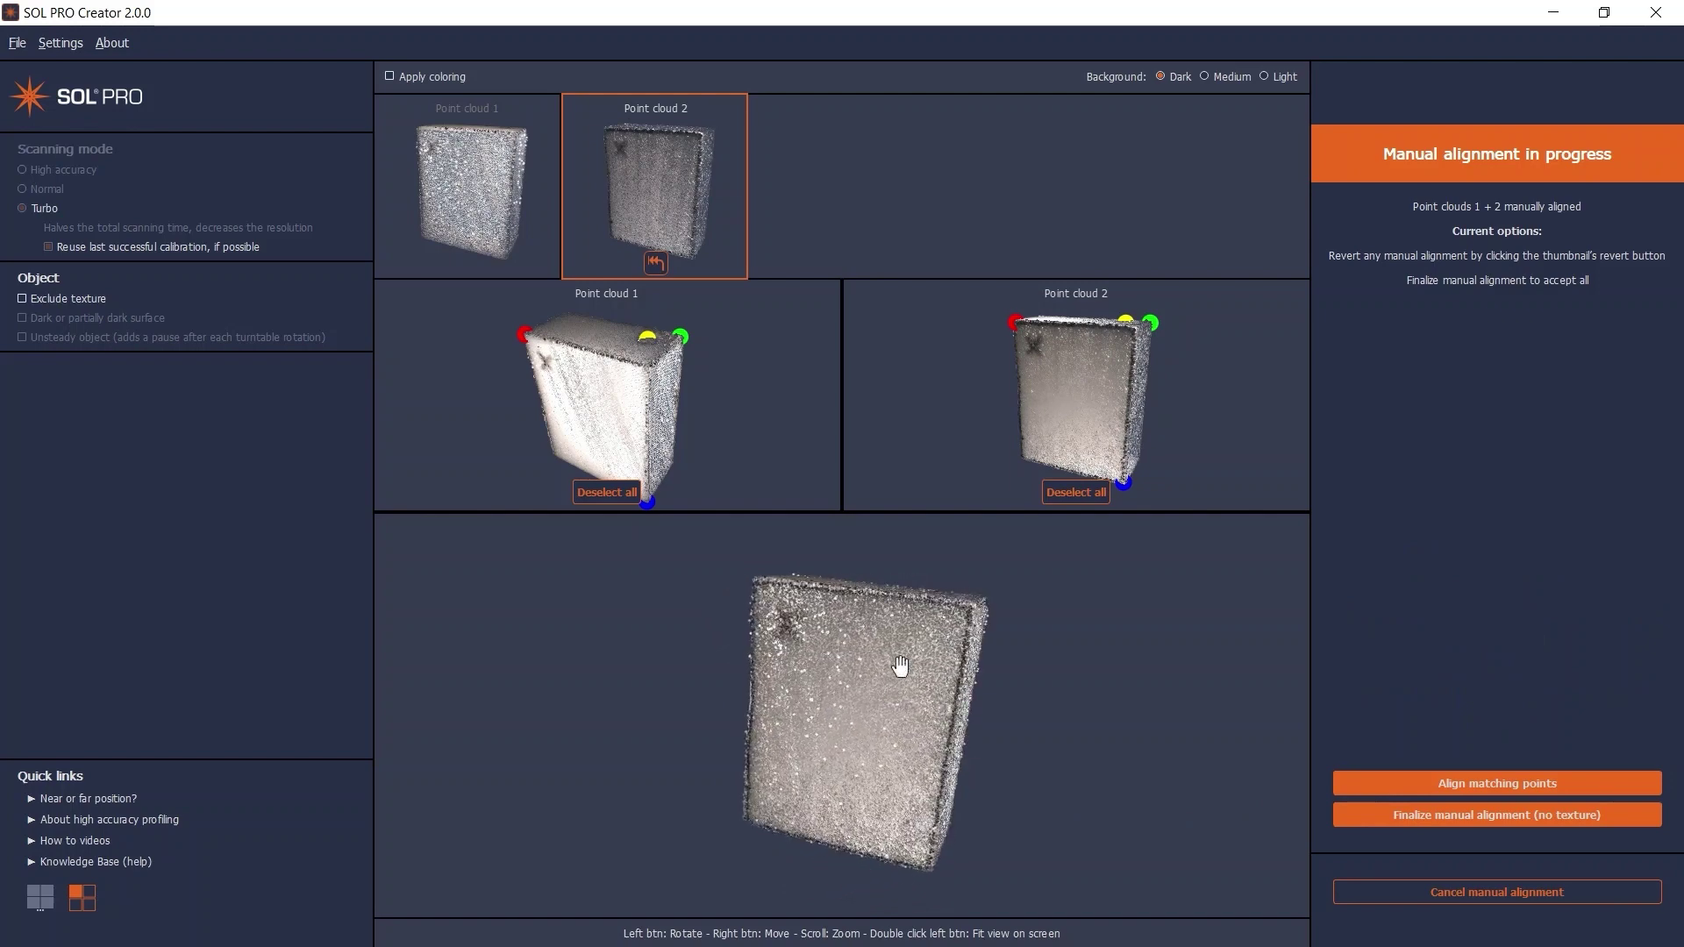
{"action": "left_click", "coordinate": [391, 77]}
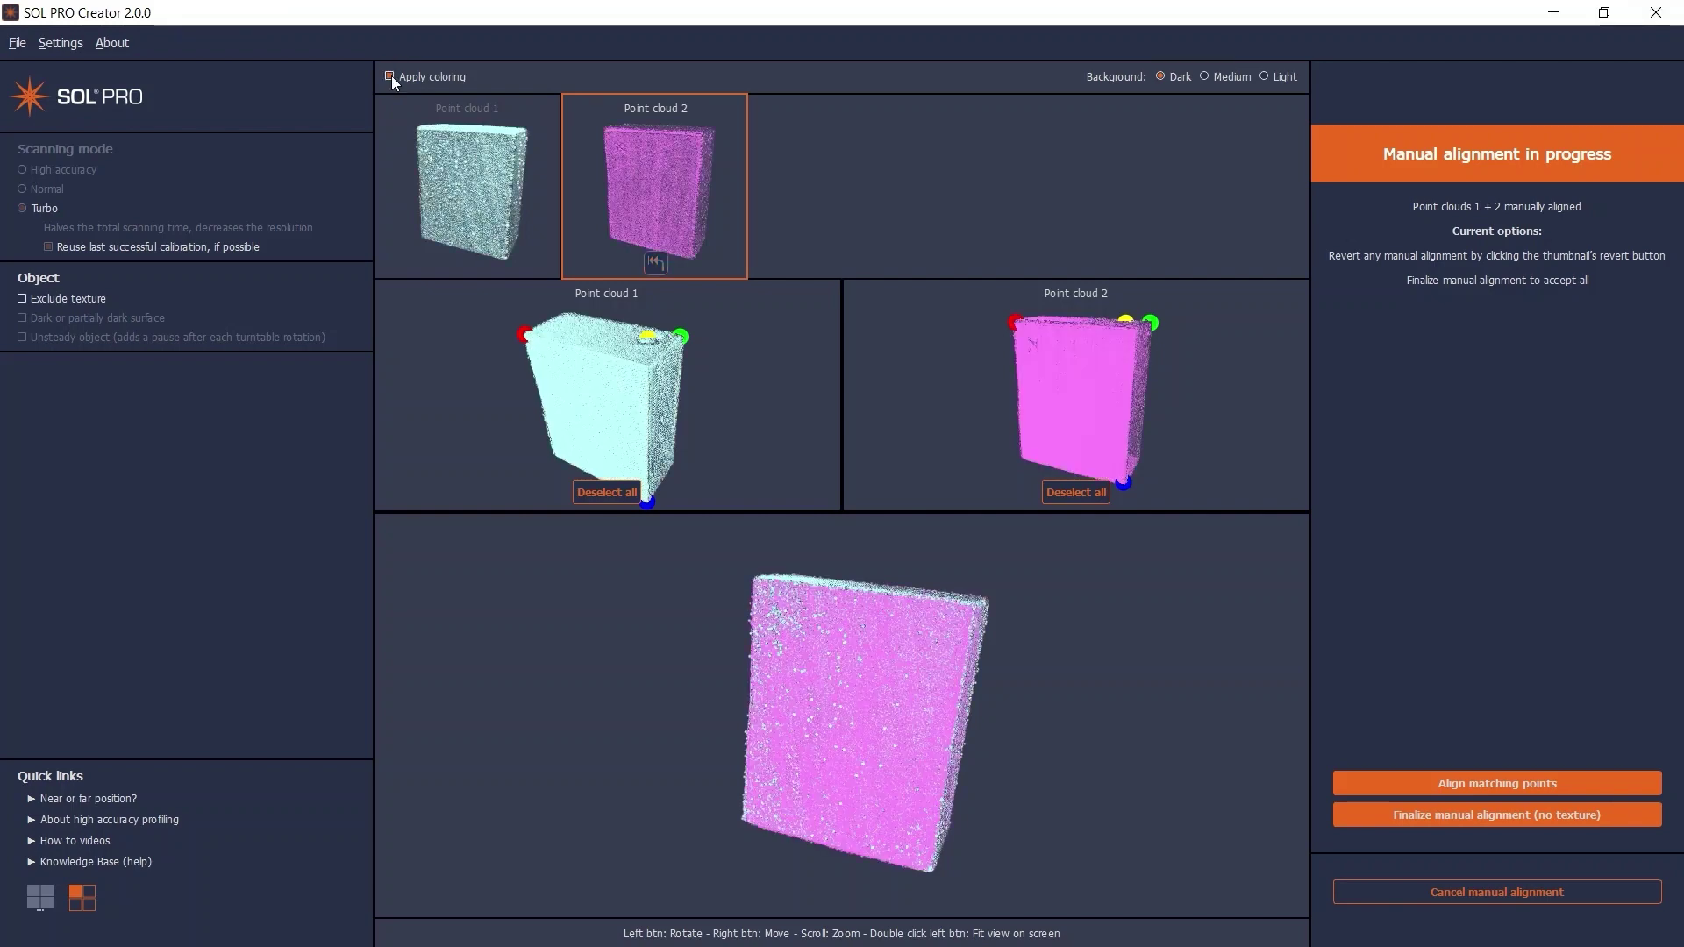
{"action": "left_click_drag", "start_coordinate": [875, 596], "coordinate": [908, 621]}
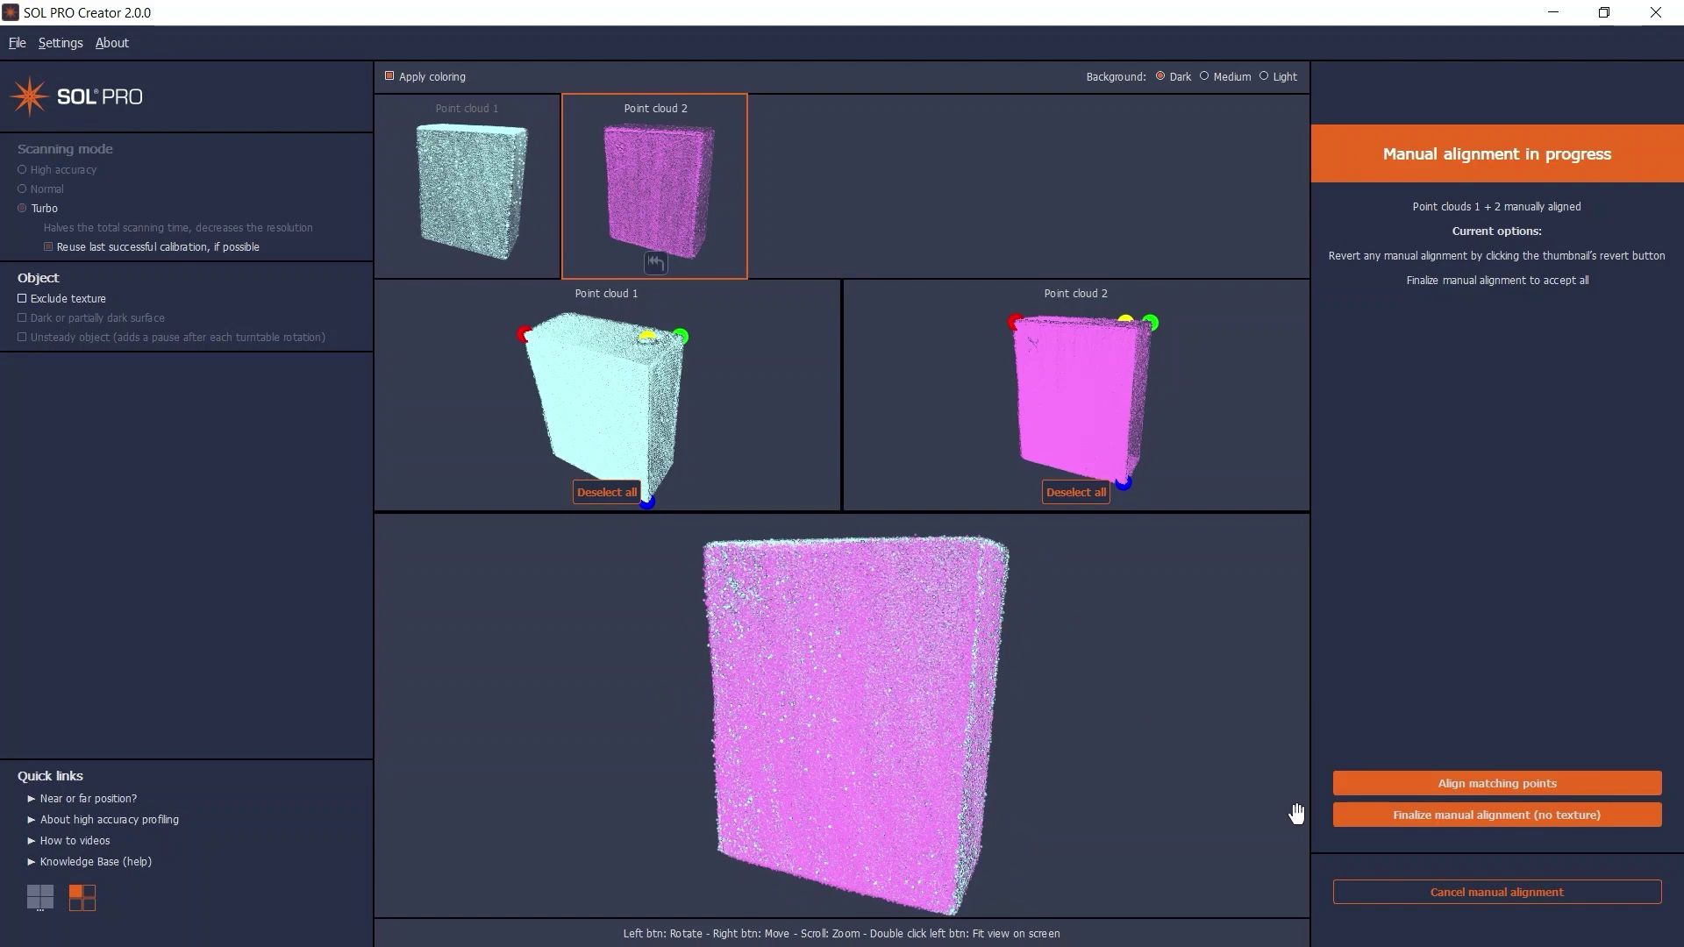
Finalize the manual alignment and start meshing the foam block.
{"action": "left_click", "coordinate": [1344, 816]}
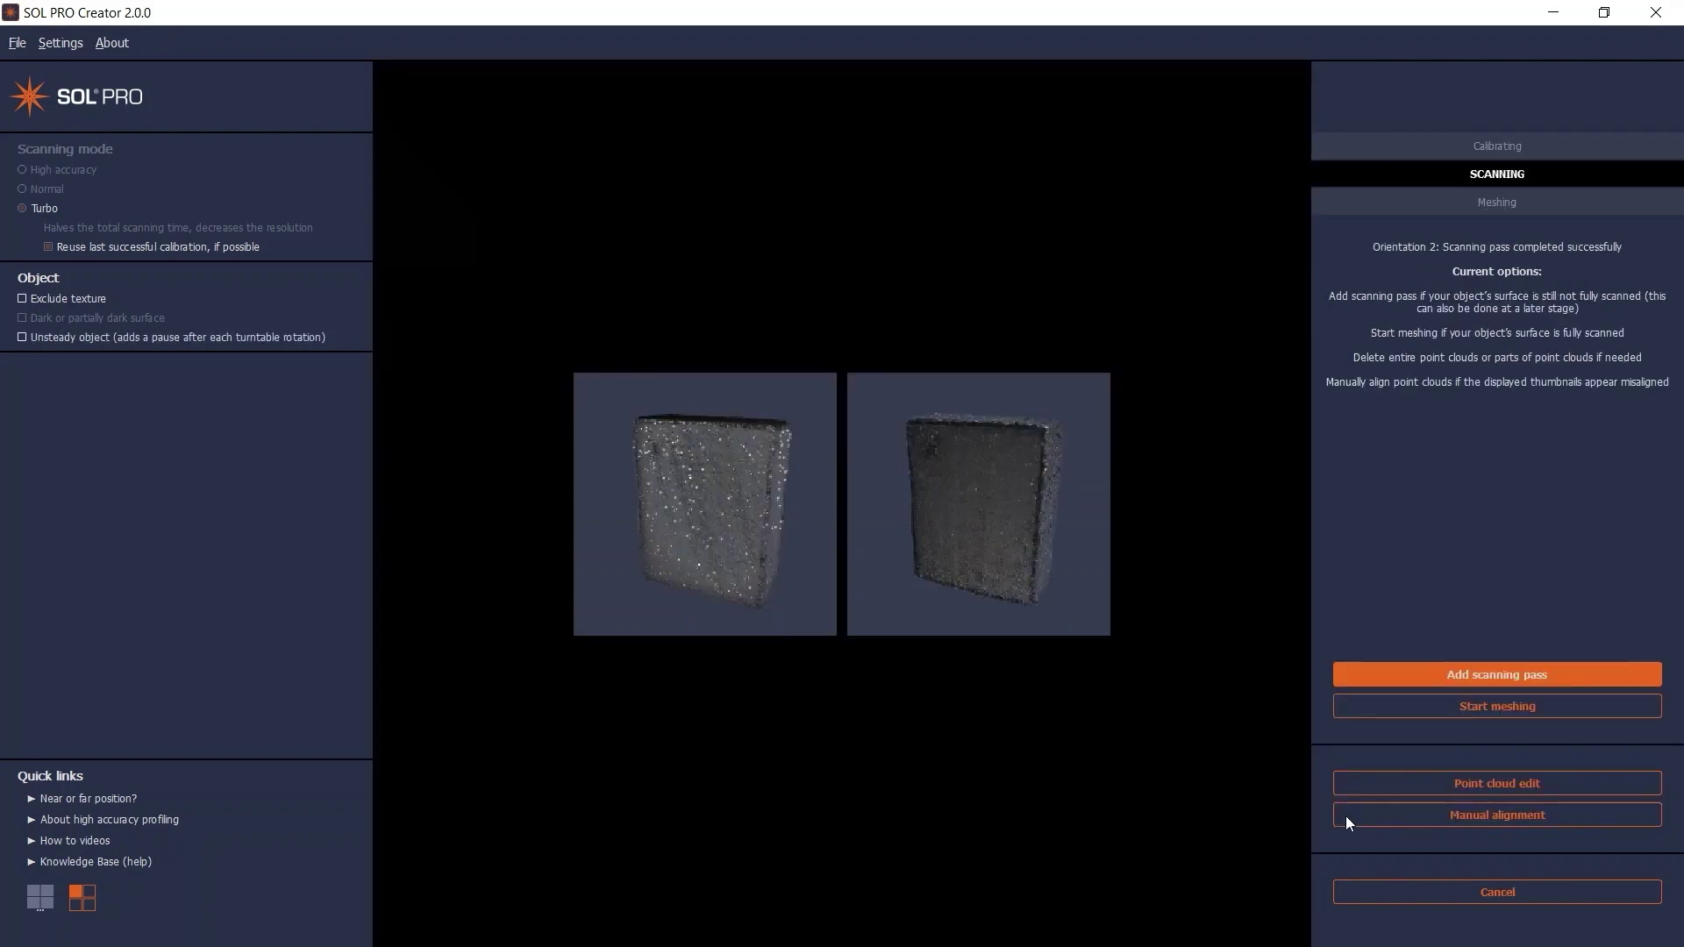
{"action": "left_click", "coordinate": [1350, 707]}
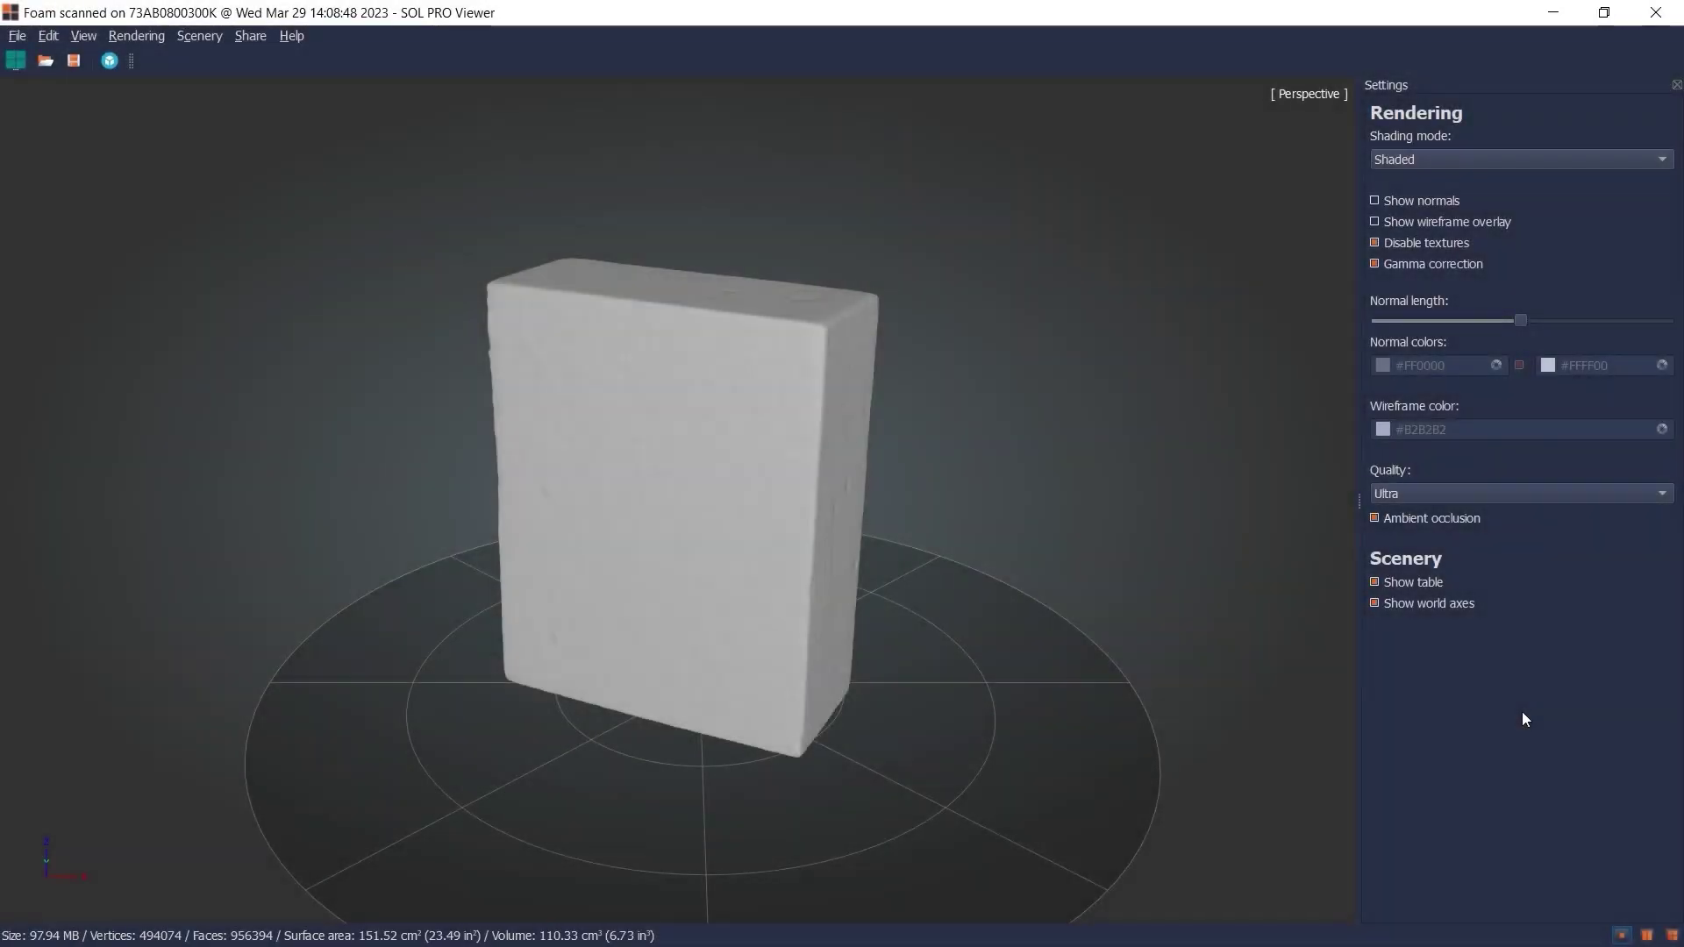
Inspect the foam block's mesh from several sides with the table hidden and a different shading mode.
{"action": "left_click_drag", "start_coordinate": [1093, 686], "coordinate": [1308, 537]}
{"action": "left_click", "coordinate": [1374, 583]}
{"action": "mouse_move", "coordinate": [1140, 628]}
{"action": "left_mouse_down"}
{"action": "mouse_move", "coordinate": [951, 633]}
{"action": "mouse_move", "coordinate": [991, 392]}
{"action": "mouse_move", "coordinate": [887, 603]}
{"action": "mouse_move", "coordinate": [615, 593]}
{"action": "mouse_move", "coordinate": [841, 562]}
{"action": "left_mouse_up"}
{"action": "left_click", "coordinate": [1544, 160]}
{"action": "left_click", "coordinate": [1482, 225]}
{"action": "scroll", "coordinate": [789, 535], "scroll_direction": "up", "scroll_amount": 5}
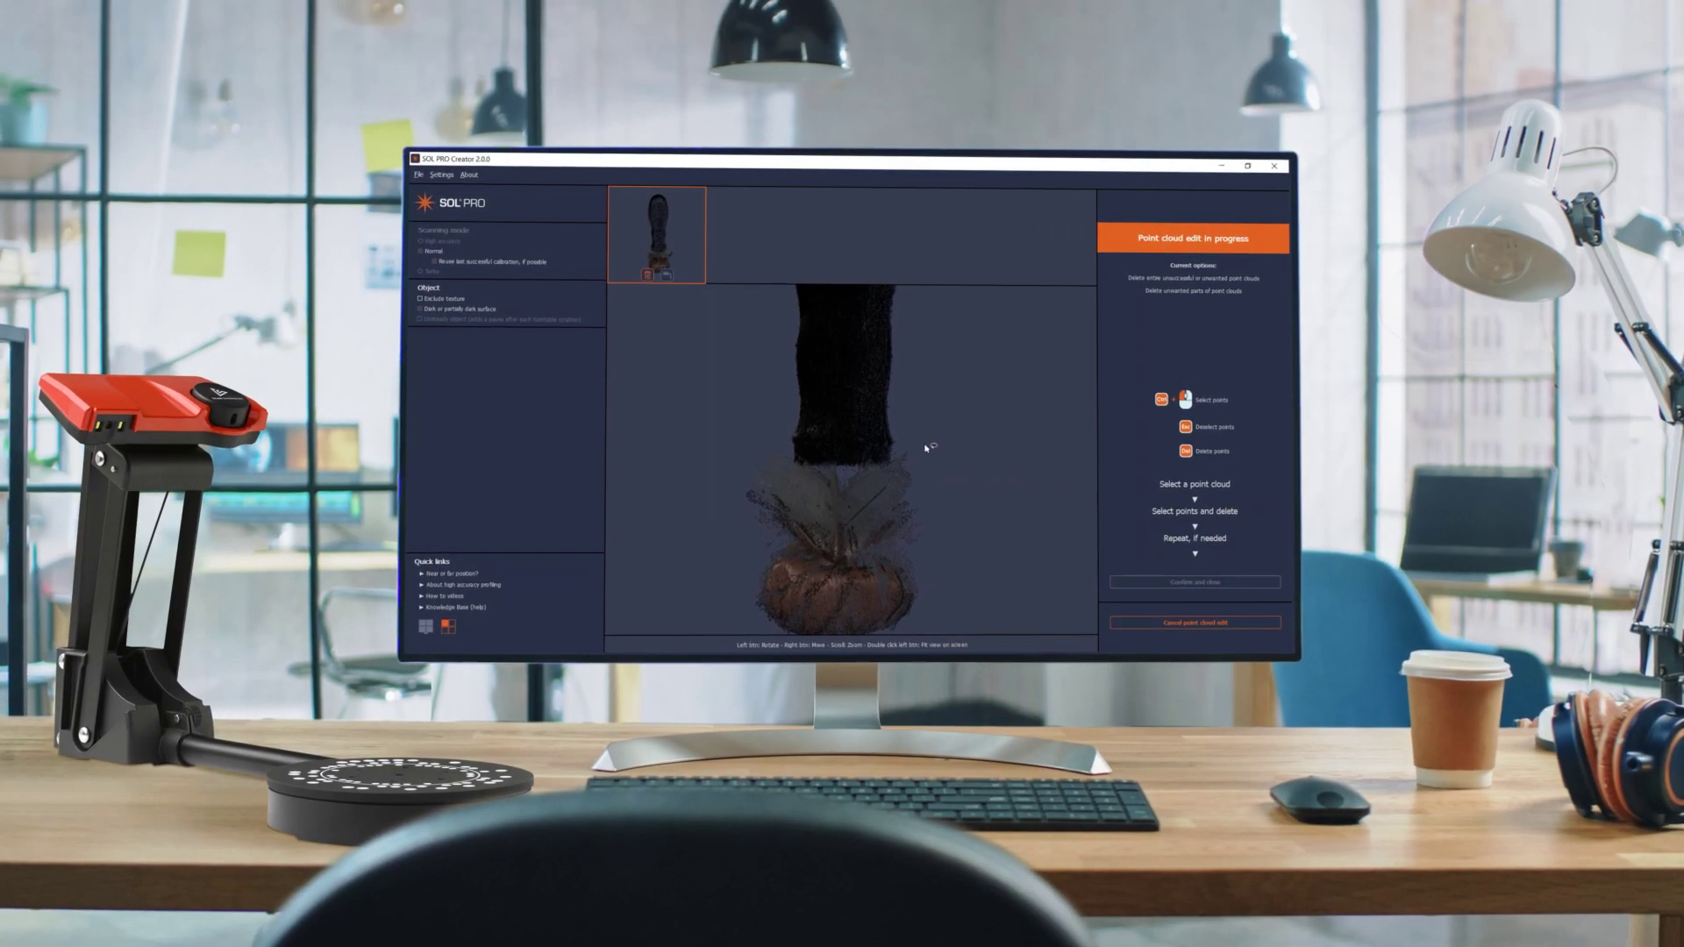
Try deleting the band of points at the black handle's lower end, and restore the point cloud.
{"action": "mouse_move", "coordinate": [925, 448]}
{"action": "left_mouse_down", "text": "ctrl"}
{"action": "mouse_move", "coordinate": [741, 457]}
{"action": "mouse_move", "coordinate": [744, 500]}
{"action": "mouse_move", "coordinate": [964, 503]}
{"action": "left_mouse_up", "text": "ctrl"}
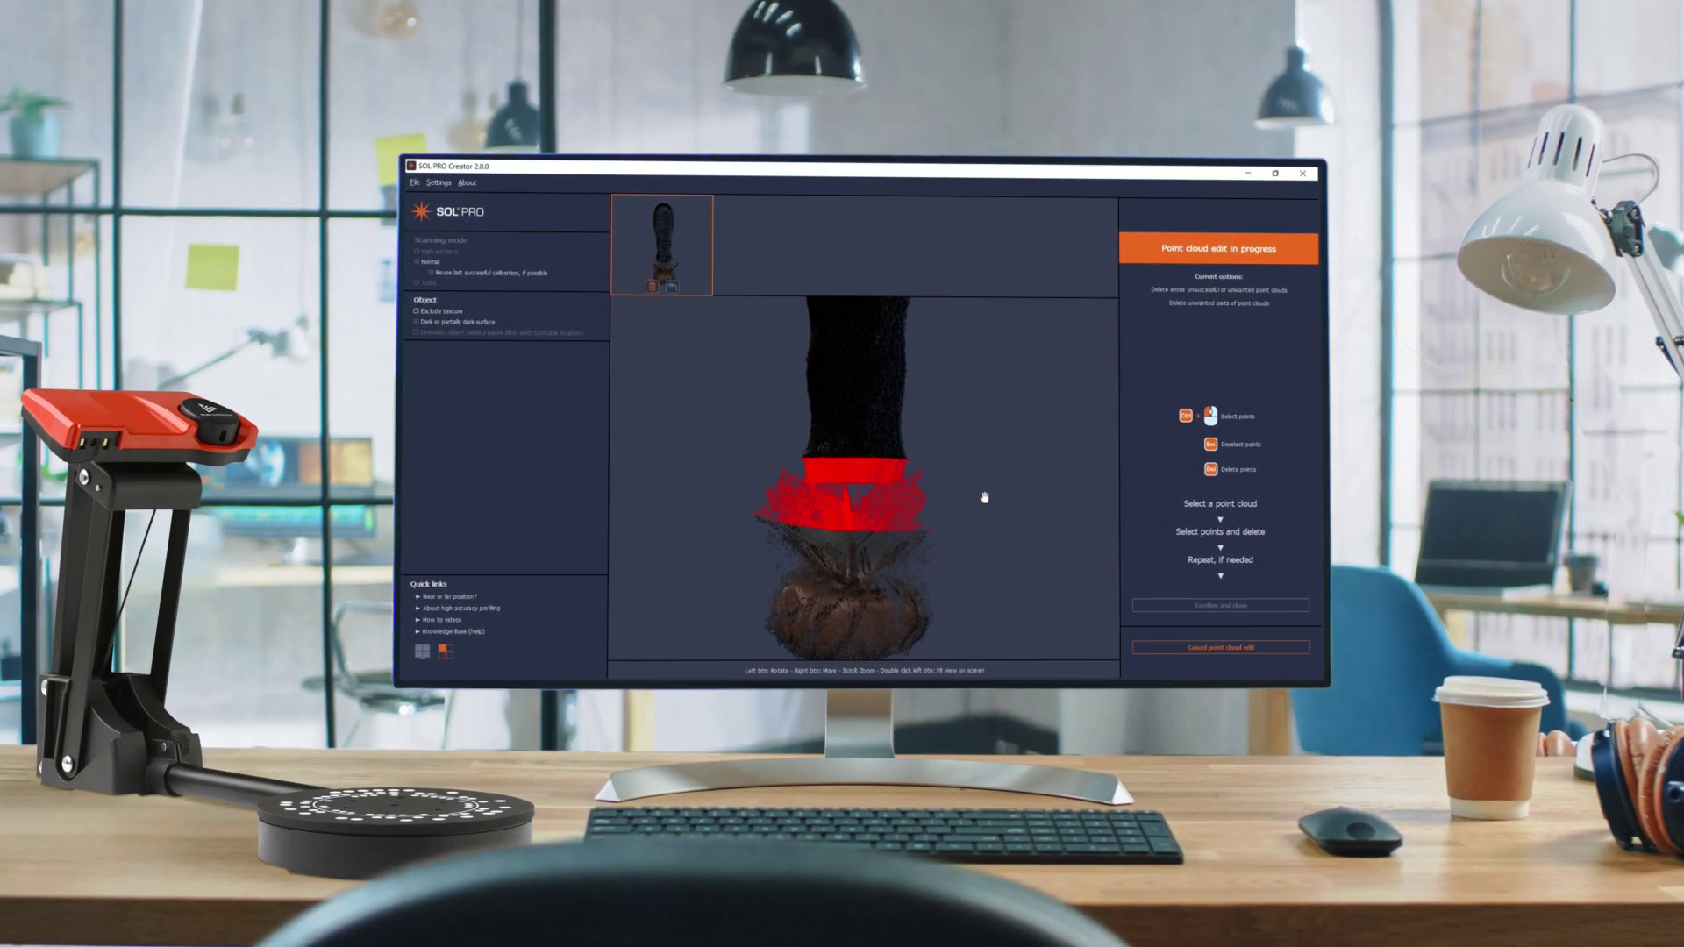
{"action": "key", "text": "Delete"}
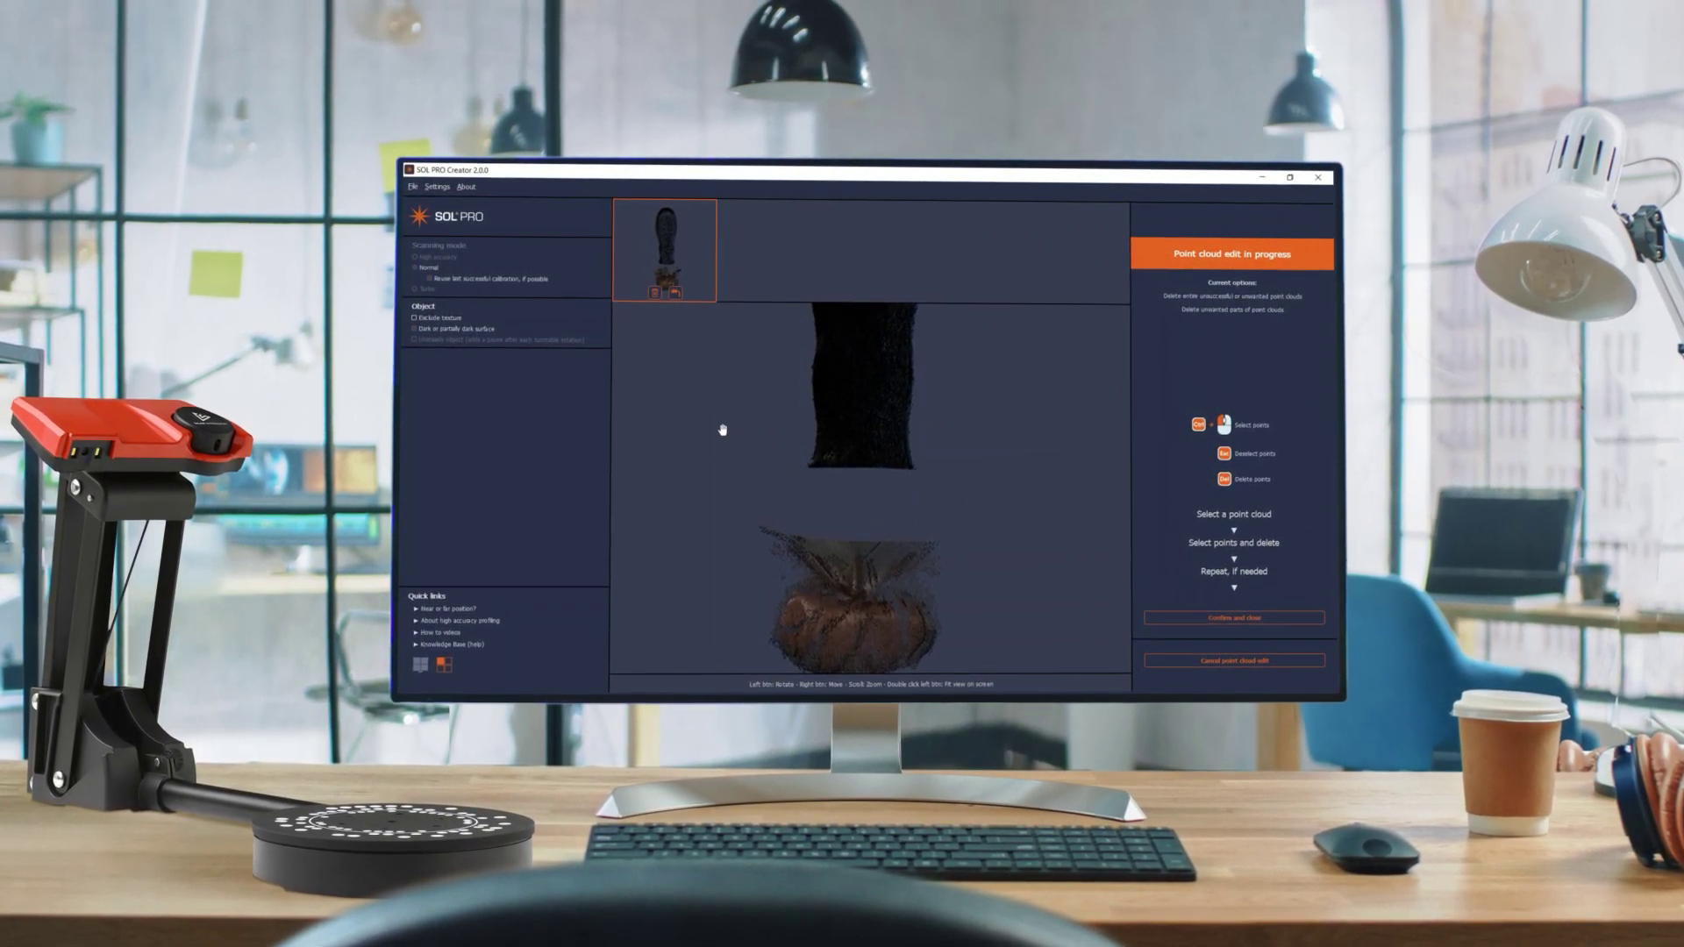
{"action": "left_click", "coordinate": [676, 294]}
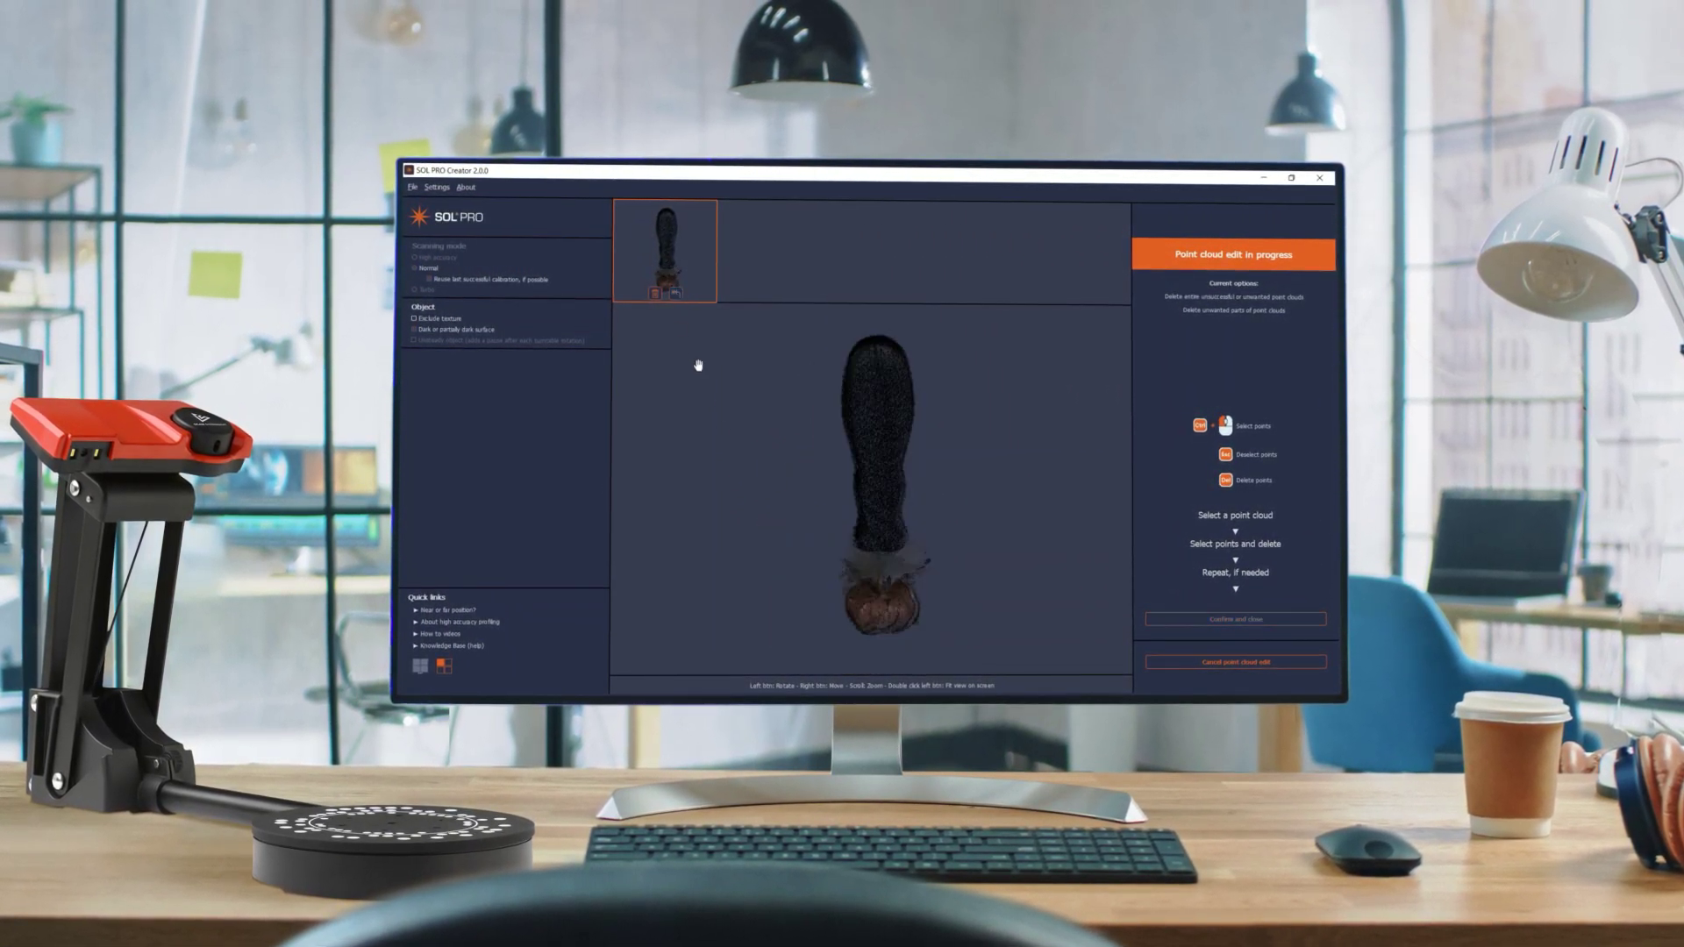
Examine the stray grey points between the black handle's end and the modeling clay.
{"action": "scroll", "coordinate": [890, 583], "scroll_direction": "up", "scroll_amount": 4}
{"action": "left_click_drag", "start_coordinate": [882, 601], "coordinate": [900, 537]}
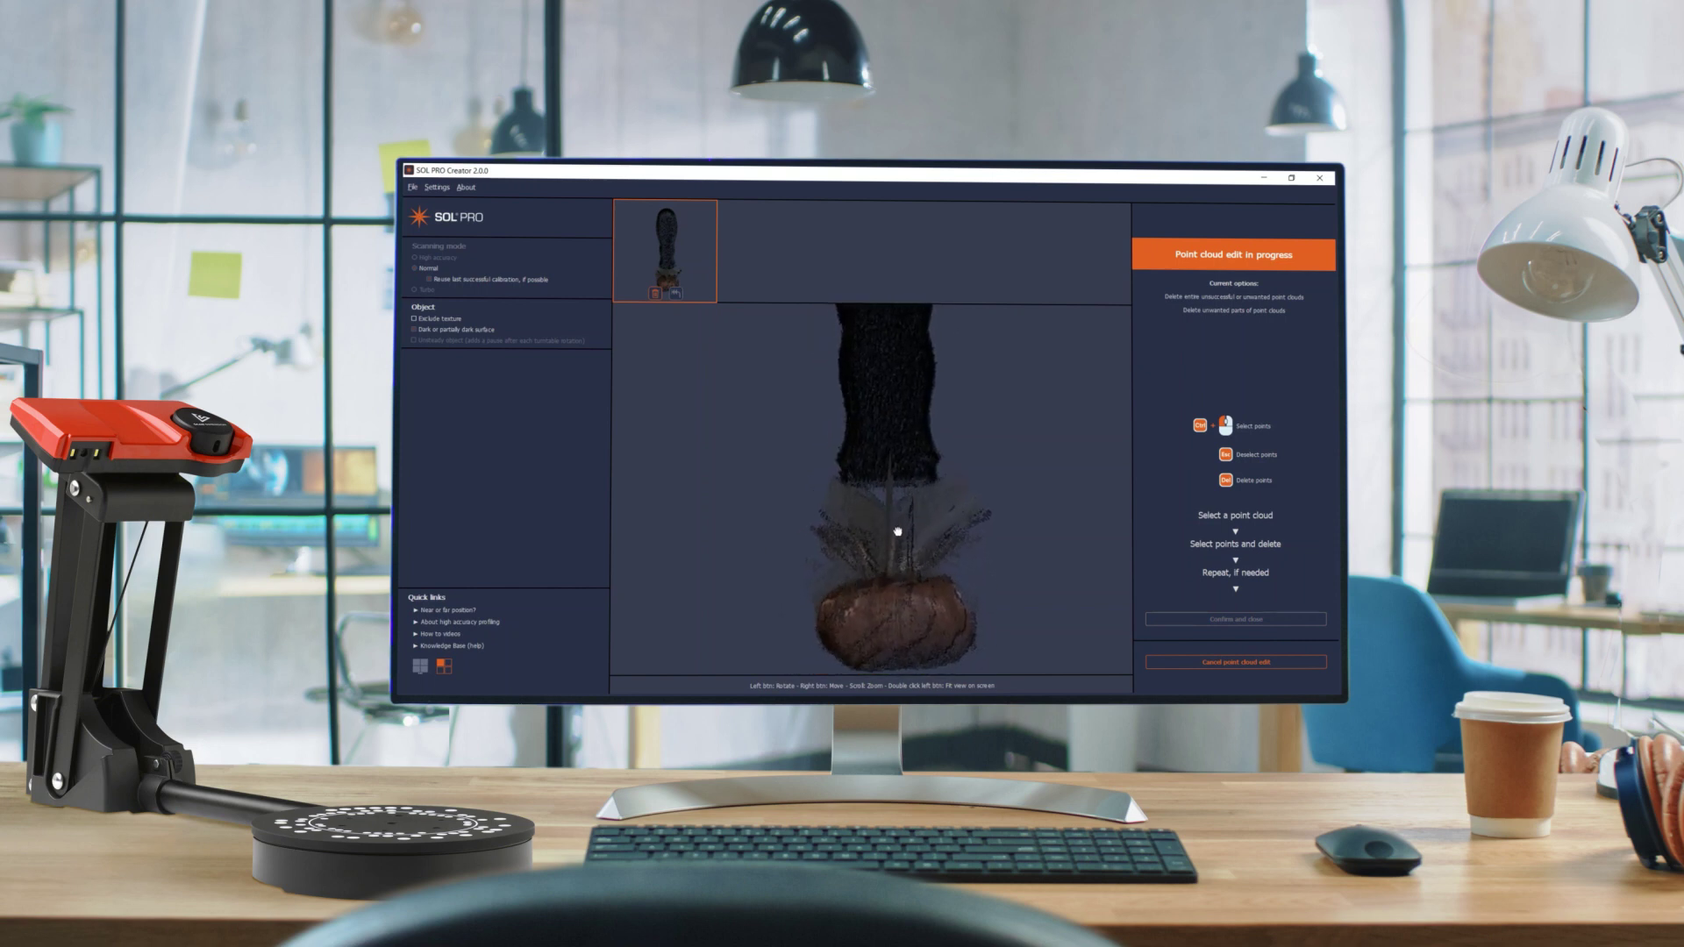